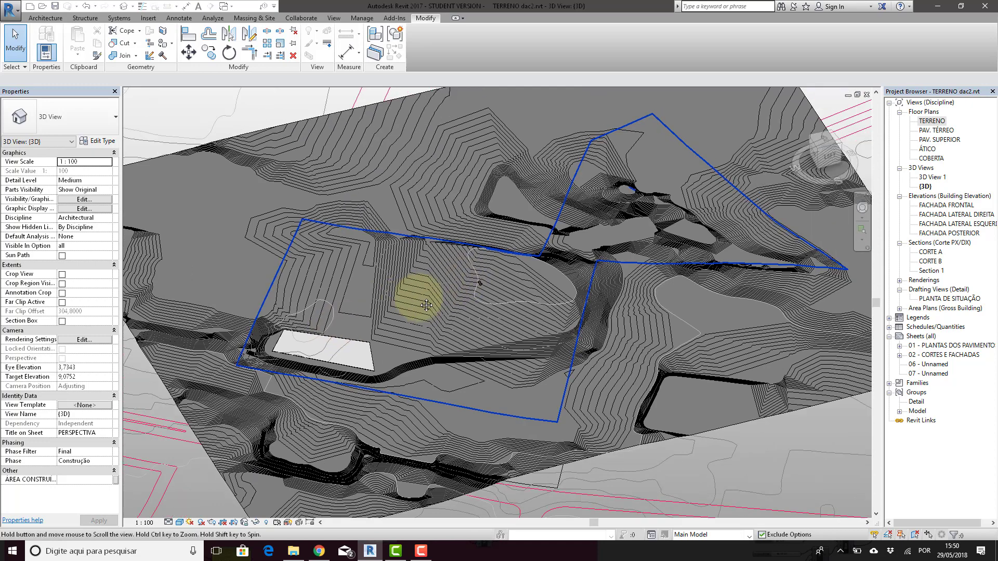
Inspect the contoured site terrain in the 3D view, selecting the lot's topography surface to check its extent.
{"action": "scroll", "coordinate": [429, 295], "scroll_direction": "up", "scroll_amount": 1}
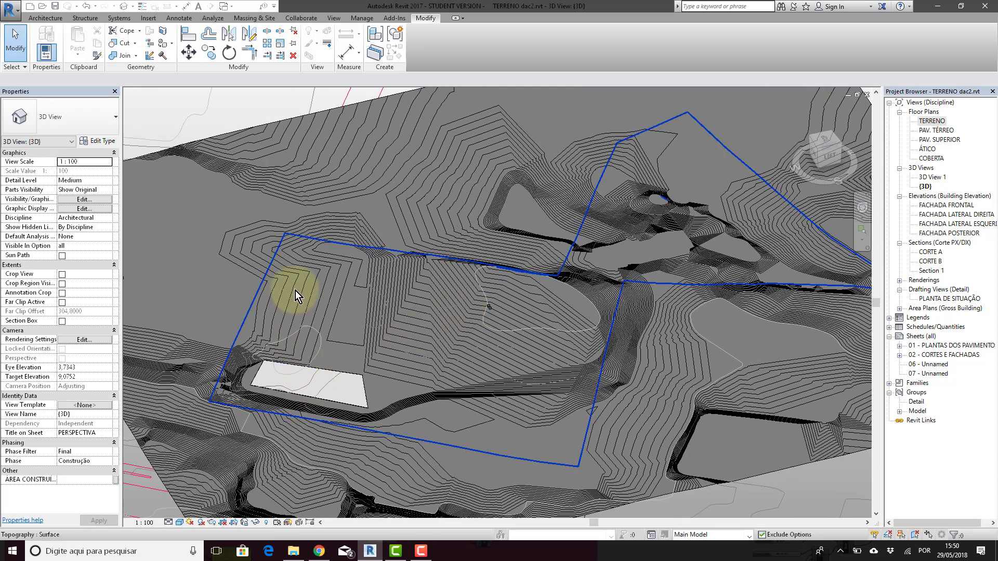
{"action": "scroll", "coordinate": [306, 363], "scroll_direction": "up", "scroll_amount": 2}
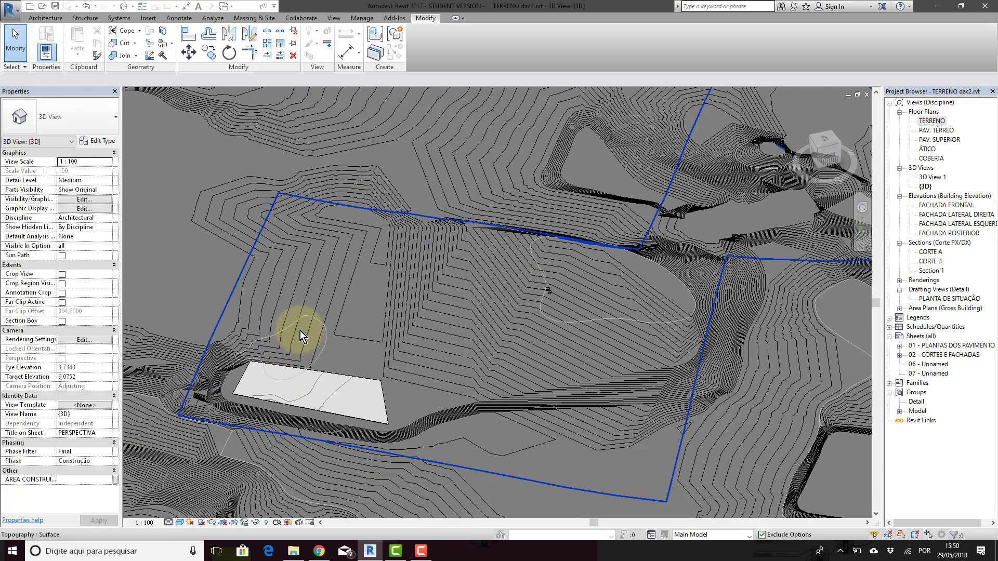
{"action": "scroll", "coordinate": [315, 327], "scroll_direction": "down", "scroll_amount": 1}
{"action": "middle_click_drag", "start_coordinate": [329, 322], "coordinate": [296, 331]}
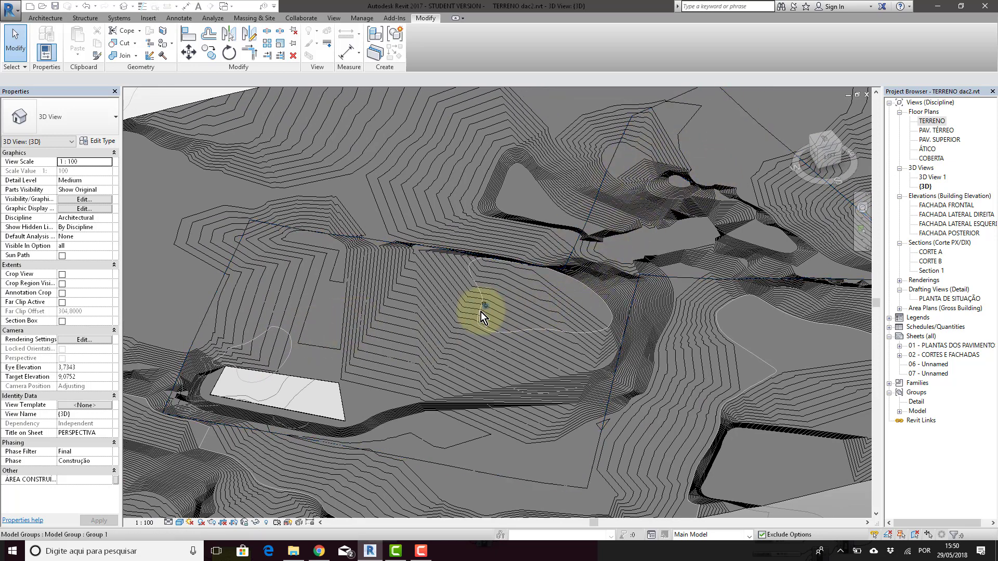
{"action": "left_click", "coordinate": [637, 230]}
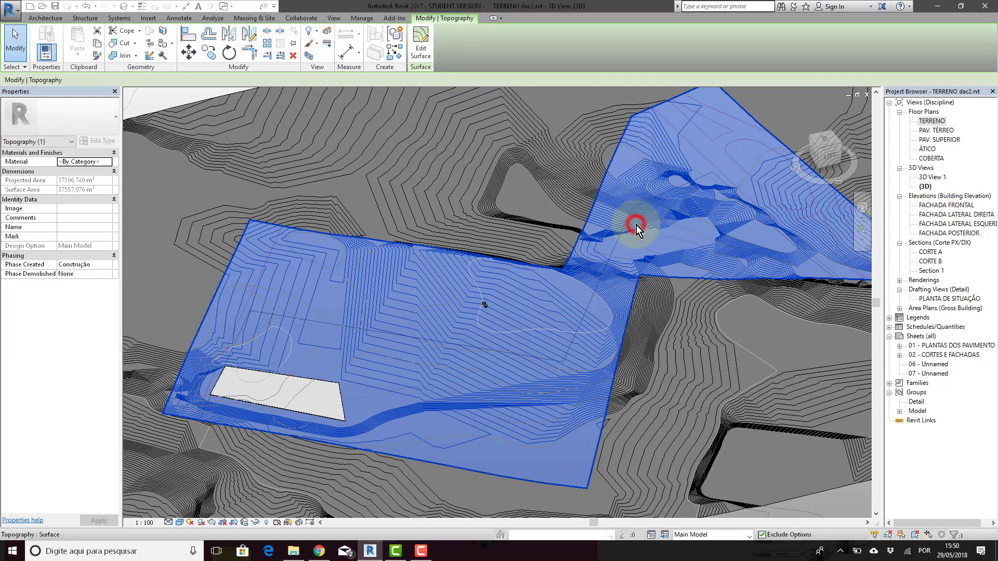
{"action": "scroll", "coordinate": [569, 268], "scroll_direction": "down", "scroll_amount": 2}
{"action": "left_click", "coordinate": [297, 110]}
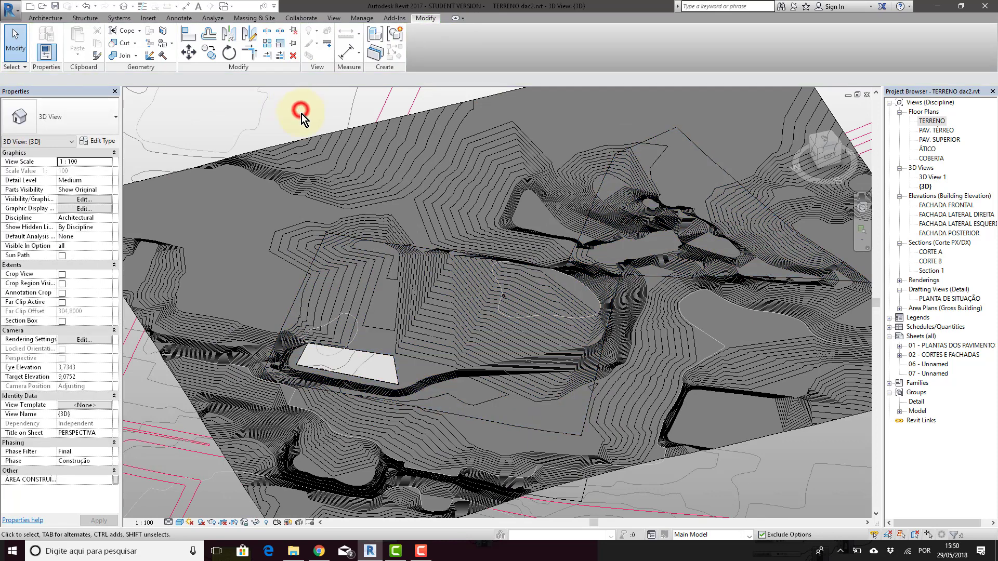
{"action": "scroll", "coordinate": [366, 329], "scroll_direction": "up", "scroll_amount": 3}
{"action": "middle_click_drag", "start_coordinate": [367, 330], "coordinate": [317, 356]}
{"action": "scroll", "coordinate": [329, 347], "scroll_direction": "down", "scroll_amount": 2}
{"action": "scroll", "coordinate": [291, 348], "scroll_direction": "up", "scroll_amount": 1}
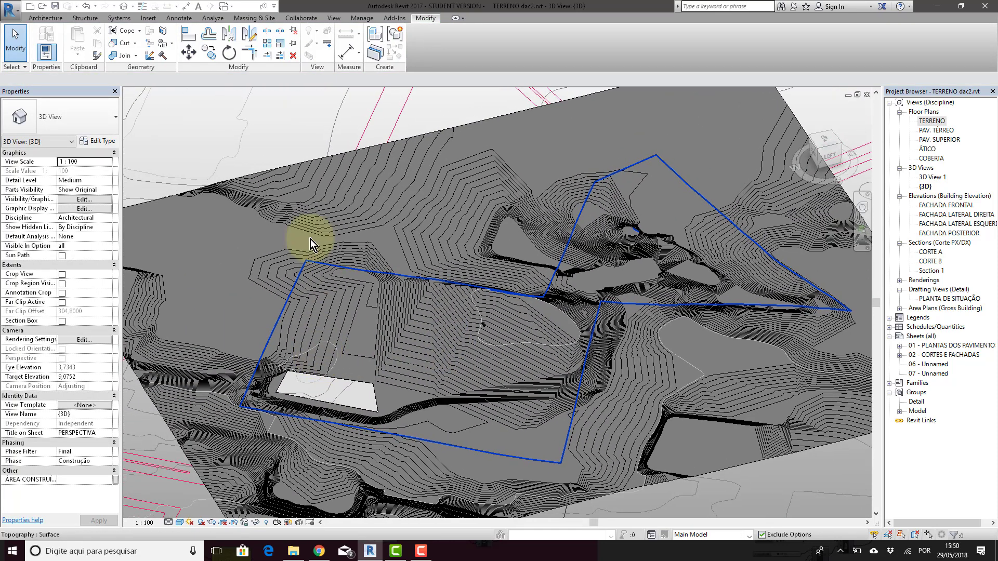
Examine the white building pad and the surrounding contours, and select the lot surface that contains it.
{"action": "left_click", "coordinate": [276, 135]}
{"action": "scroll", "coordinate": [355, 336], "scroll_direction": "up", "scroll_amount": 3}
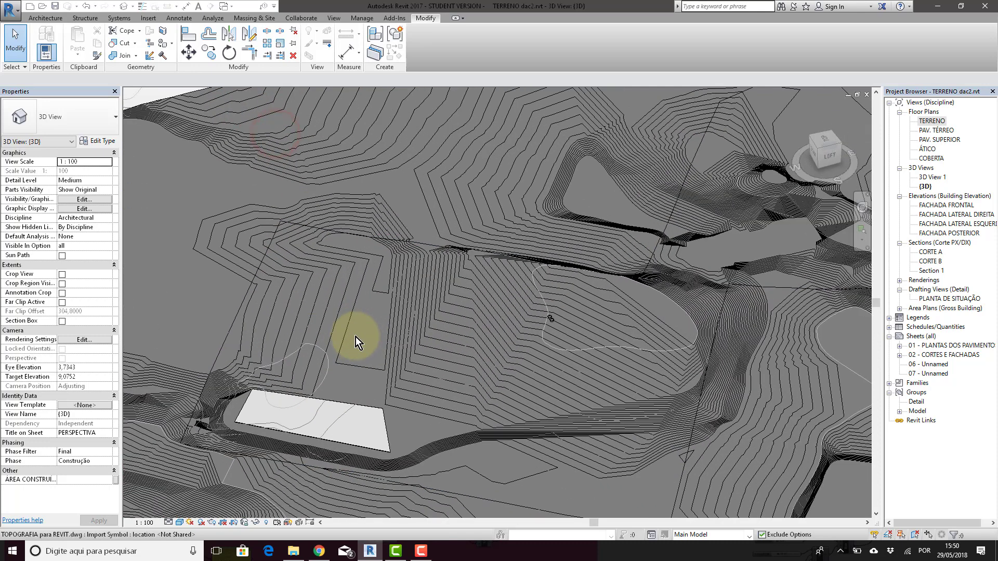
{"action": "scroll", "coordinate": [361, 329], "scroll_direction": "down", "scroll_amount": 2}
{"action": "middle_click_drag", "start_coordinate": [362, 328], "coordinate": [323, 324]}
{"action": "scroll", "coordinate": [306, 375], "scroll_direction": "down", "scroll_amount": 2}
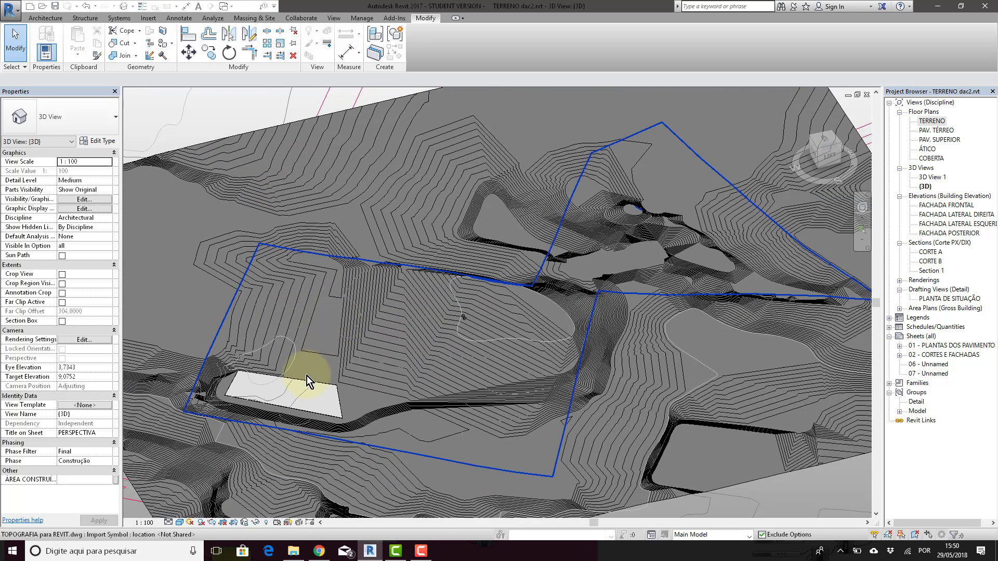
{"action": "scroll", "coordinate": [307, 376], "scroll_direction": "up", "scroll_amount": 2}
{"action": "scroll", "coordinate": [300, 378], "scroll_direction": "up", "scroll_amount": 1}
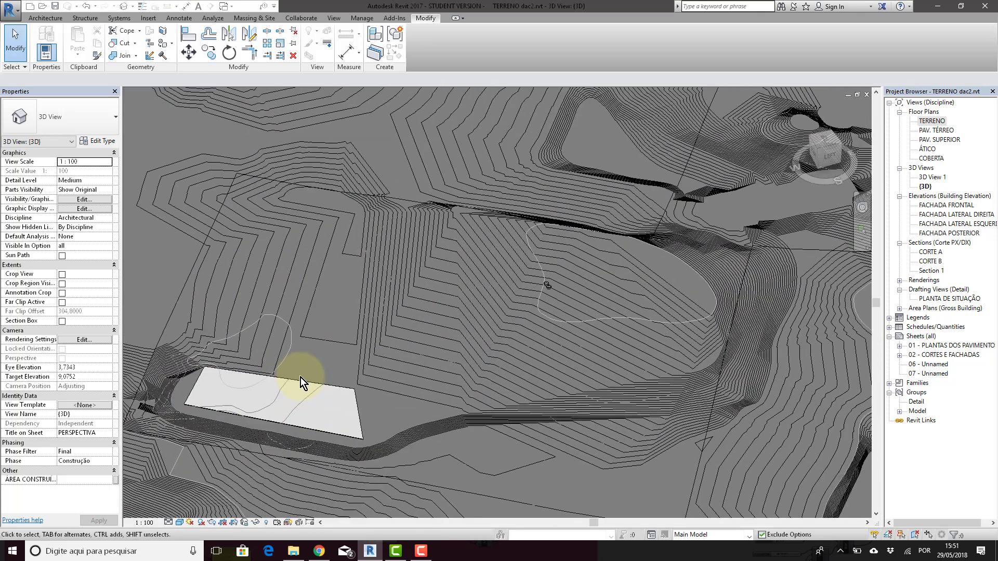
{"action": "left_click", "coordinate": [270, 185]}
{"action": "scroll", "coordinate": [269, 190], "scroll_direction": "down", "scroll_amount": 2}
{"action": "middle_click_drag", "start_coordinate": [266, 195], "coordinate": [318, 188]}
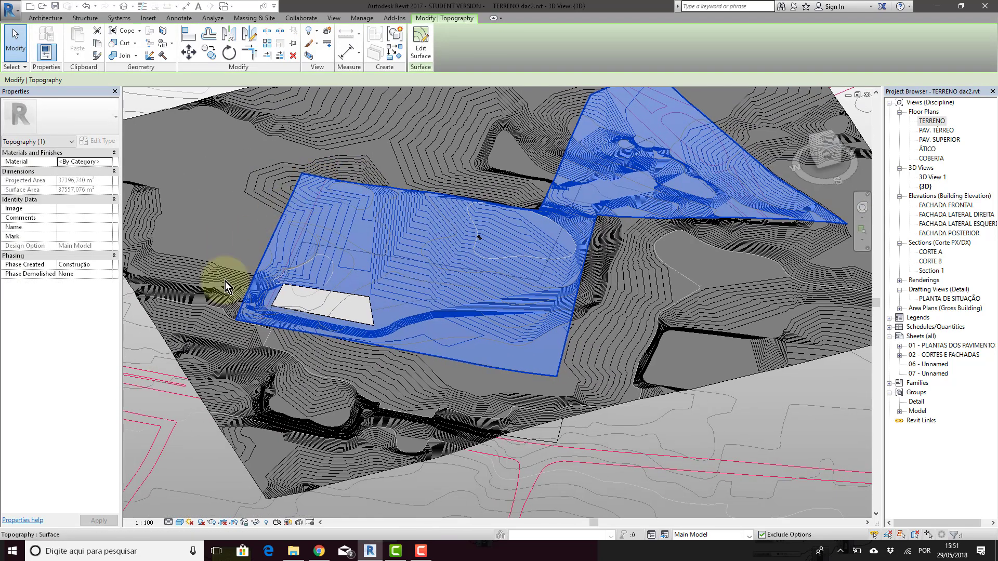
Select the imported TOPOGRAFIA para REVIT.dwg drawing to compare its contour lines with the terrain surface.
{"action": "left_click", "coordinate": [192, 416]}
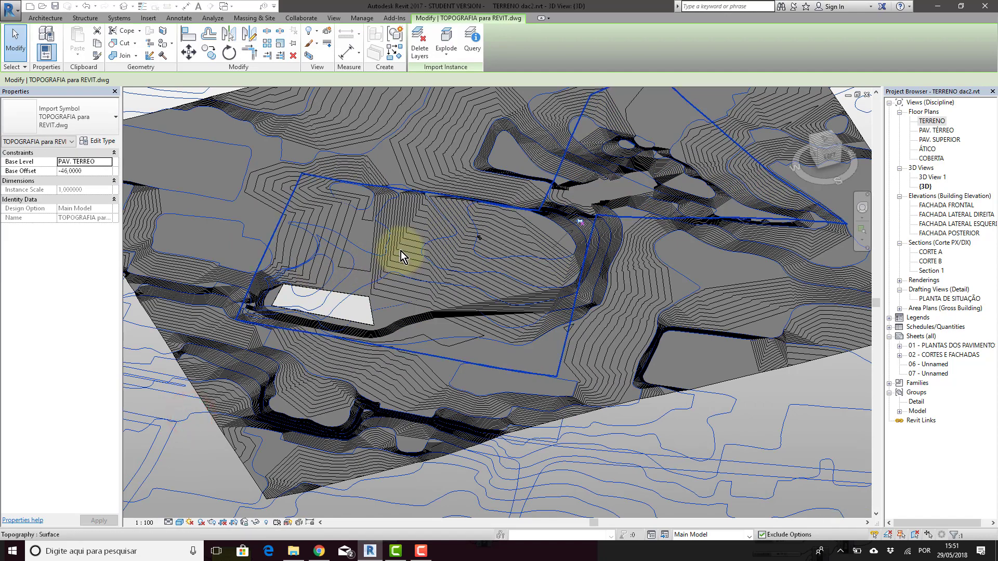
{"action": "middle_click_drag", "start_coordinate": [395, 245], "coordinate": [372, 376], "text": "shift"}
{"action": "left_click", "coordinate": [315, 145]}
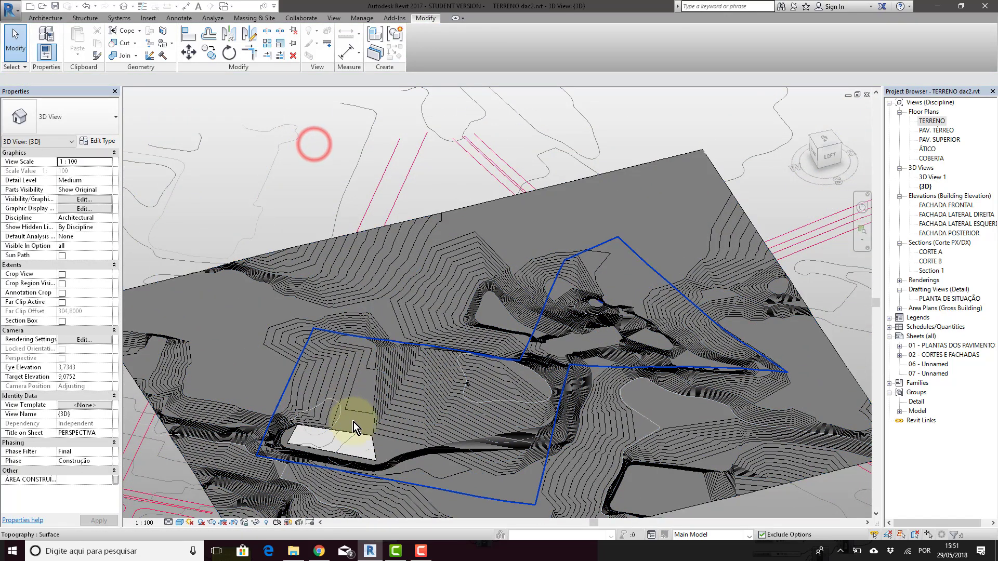
{"action": "scroll", "coordinate": [364, 429], "scroll_direction": "up", "scroll_amount": 2}
{"action": "middle_click_drag", "start_coordinate": [330, 406], "coordinate": [242, 341]}
{"action": "scroll", "coordinate": [241, 340], "scroll_direction": "down", "scroll_amount": 1}
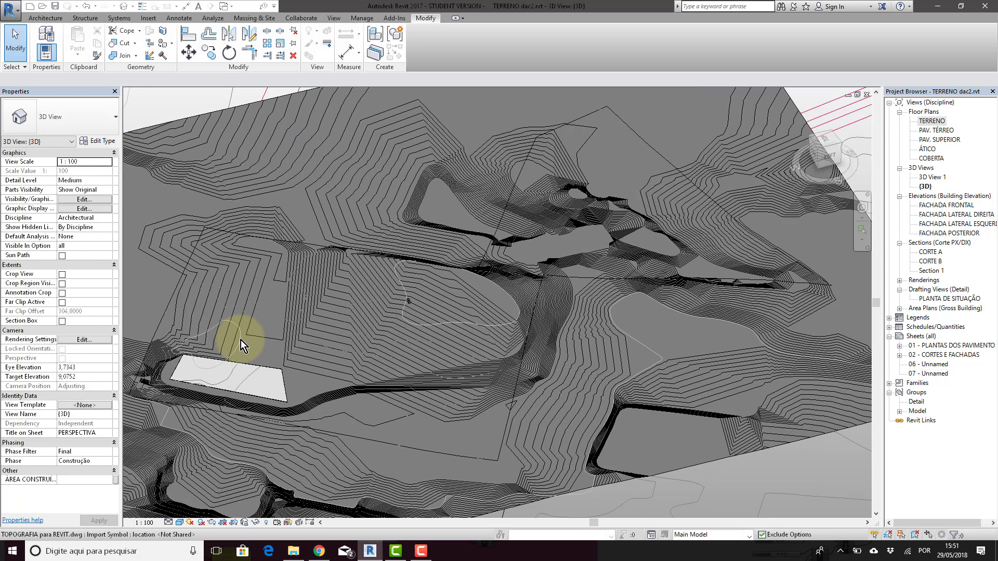
Review the triangular part of the site and the graded area beside the building pad, selecting the lot surface.
{"action": "left_click", "coordinate": [556, 202]}
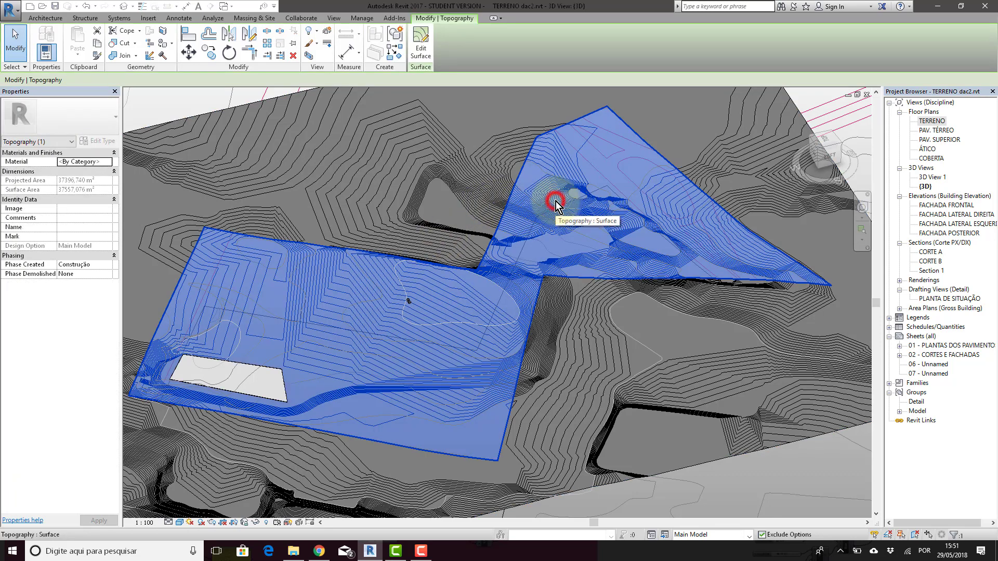
{"action": "middle_click_drag", "start_coordinate": [553, 196], "coordinate": [241, 116], "text": "shift"}
{"action": "left_click", "coordinate": [220, 116]}
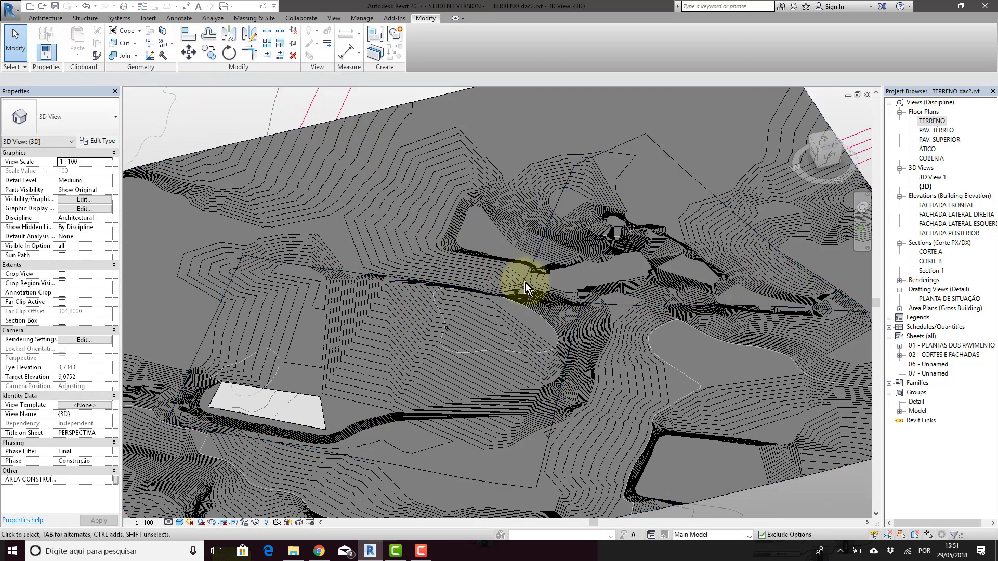
{"action": "left_click", "coordinate": [577, 261]}
{"action": "left_click", "coordinate": [201, 104]}
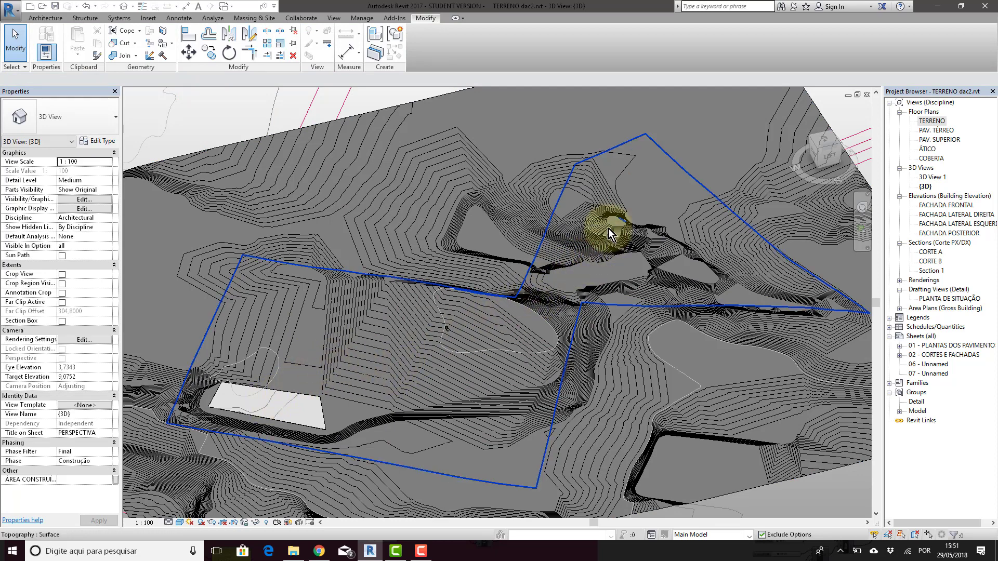
{"action": "scroll", "coordinate": [260, 417], "scroll_direction": "up", "scroll_amount": 3}
{"action": "middle_click_drag", "start_coordinate": [260, 417], "coordinate": [293, 387]}
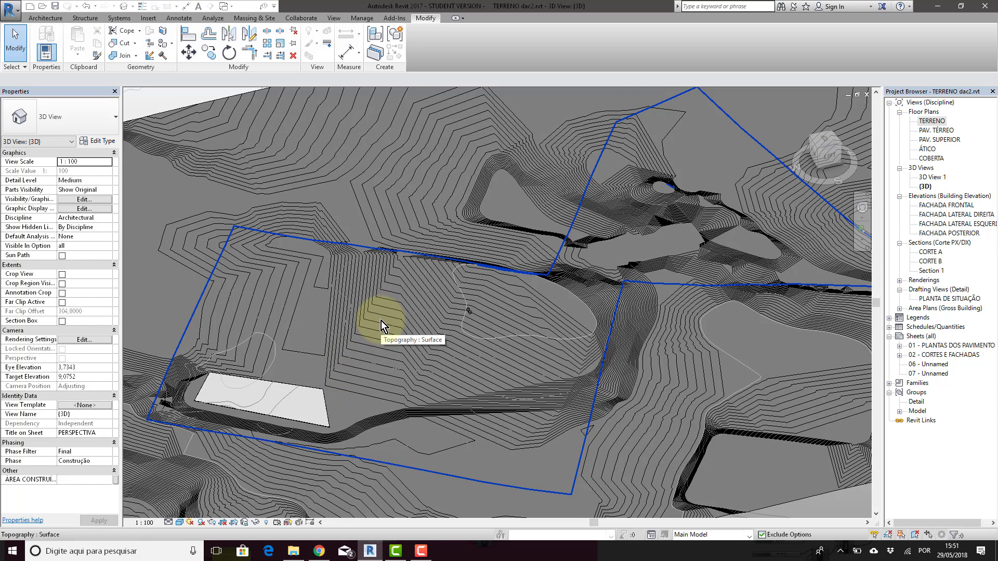
Save the project and start linking an external Revit model into it.
{"action": "left_click", "coordinate": [421, 551]}
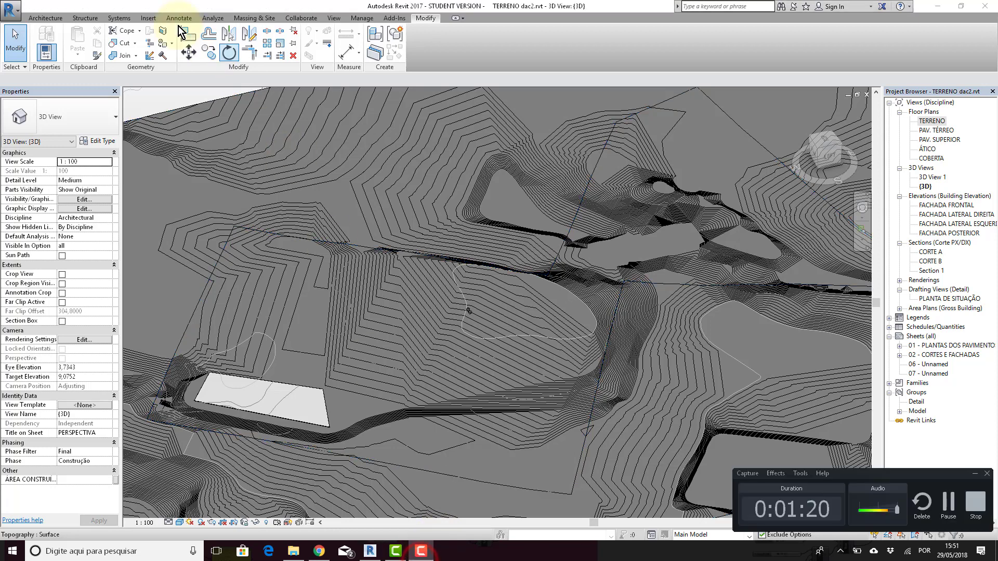
{"action": "left_click", "coordinate": [54, 8]}
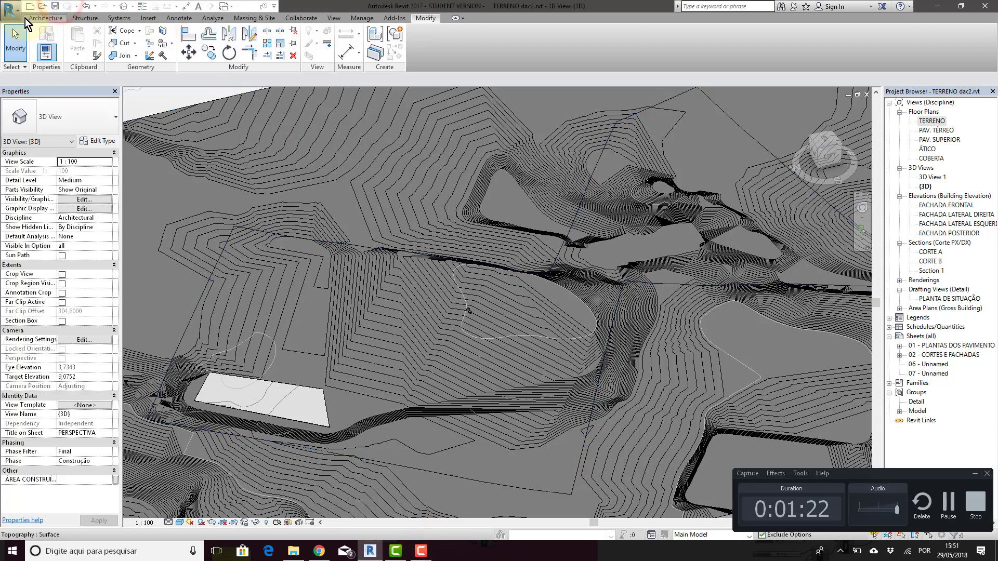
{"action": "left_click", "coordinate": [148, 17]}
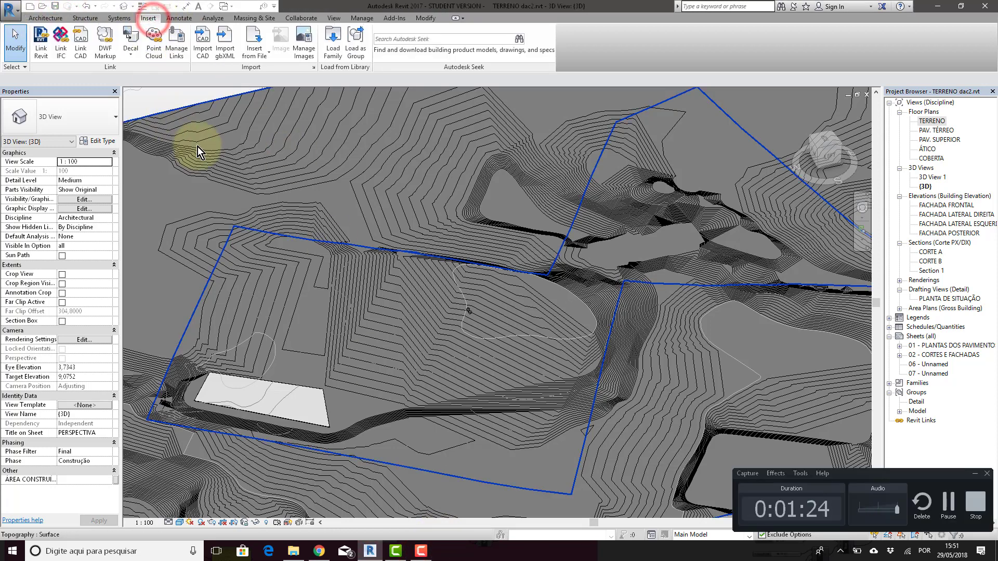
{"action": "left_click", "coordinate": [43, 59]}
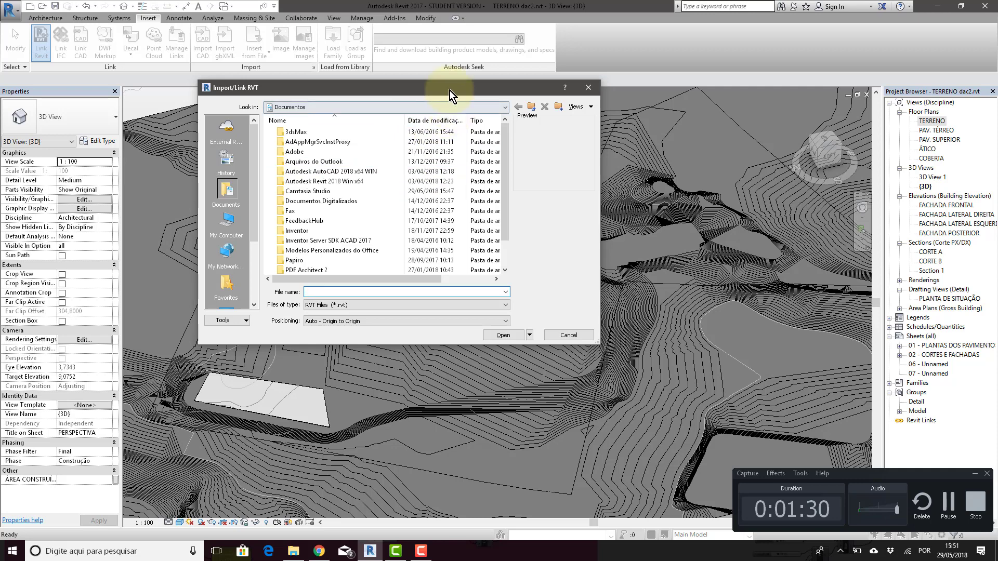
{"action": "left_click_drag", "start_coordinate": [450, 91], "coordinate": [513, 146]}
Link the house model's PL-R01 Revit file from the client's 2015 project folder under Google Drive's ARQ folder, positioned Auto - Origin to Origin.
{"action": "left_click", "coordinate": [489, 162]}
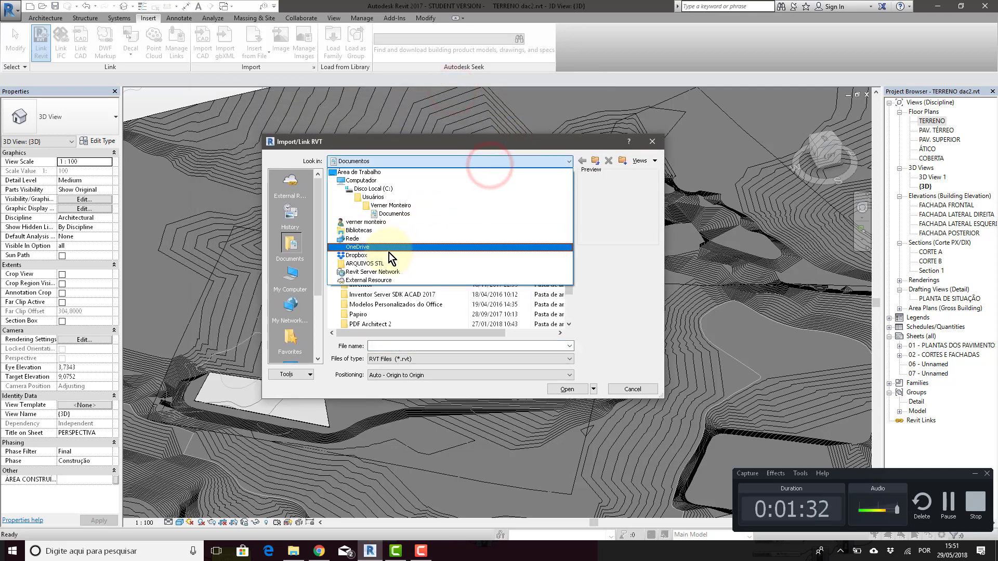
{"action": "left_click", "coordinate": [379, 223]}
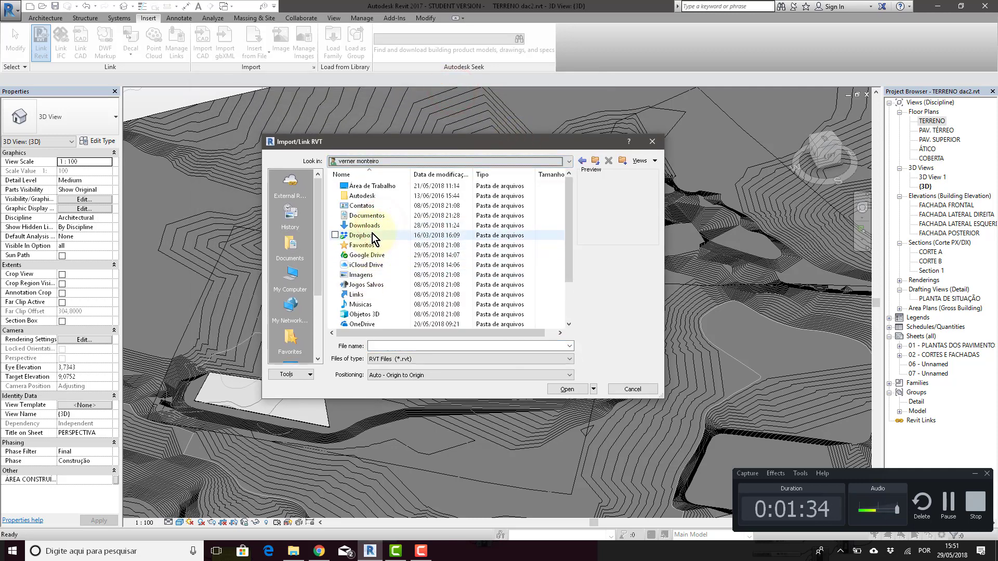
{"action": "double_click", "coordinate": [368, 255]}
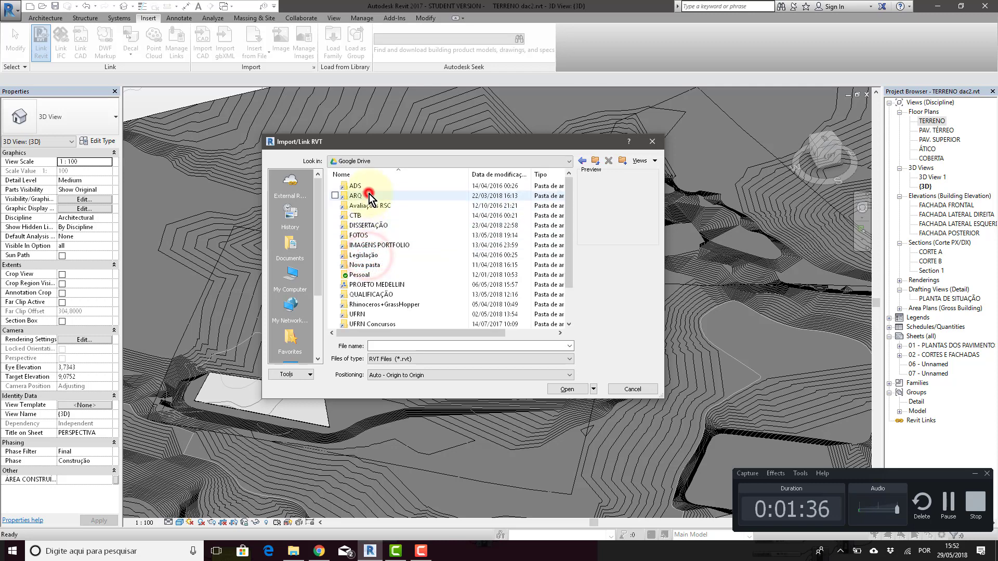
{"action": "double_click", "coordinate": [369, 196]}
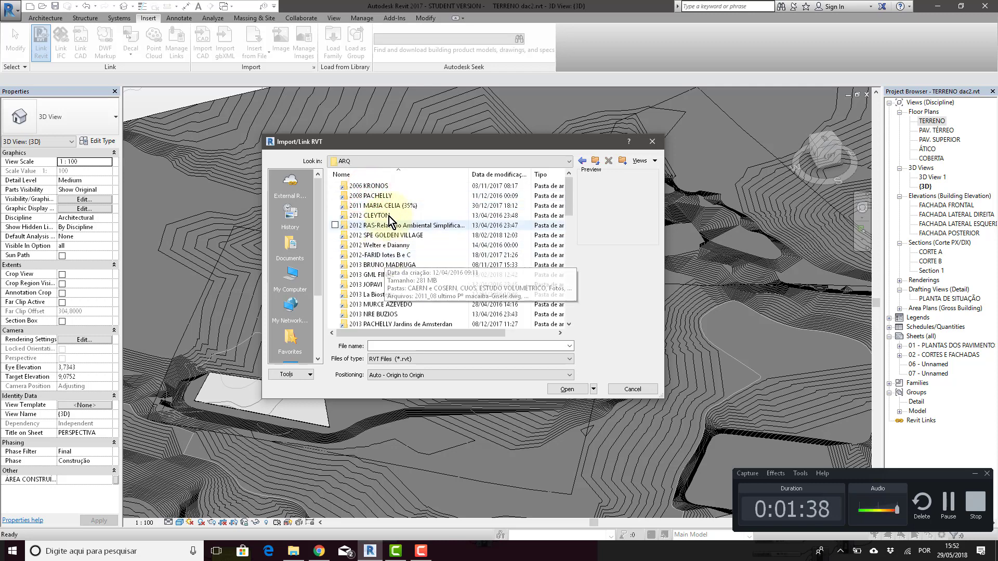
{"action": "scroll", "coordinate": [391, 211], "scroll_direction": "down", "scroll_amount": 15}
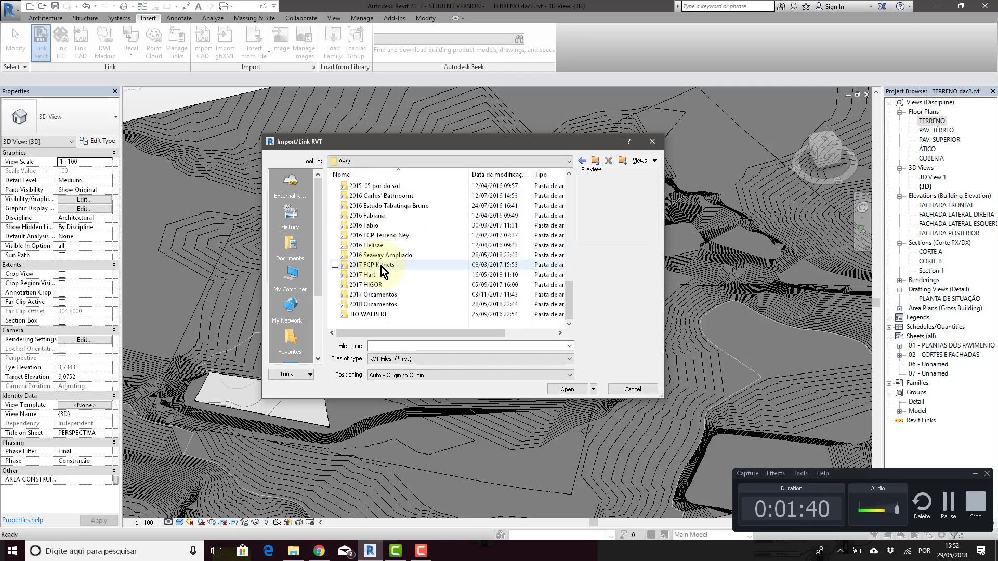
{"action": "scroll", "coordinate": [396, 198], "scroll_direction": "up", "scroll_amount": 2}
{"action": "double_click", "coordinate": [401, 196]}
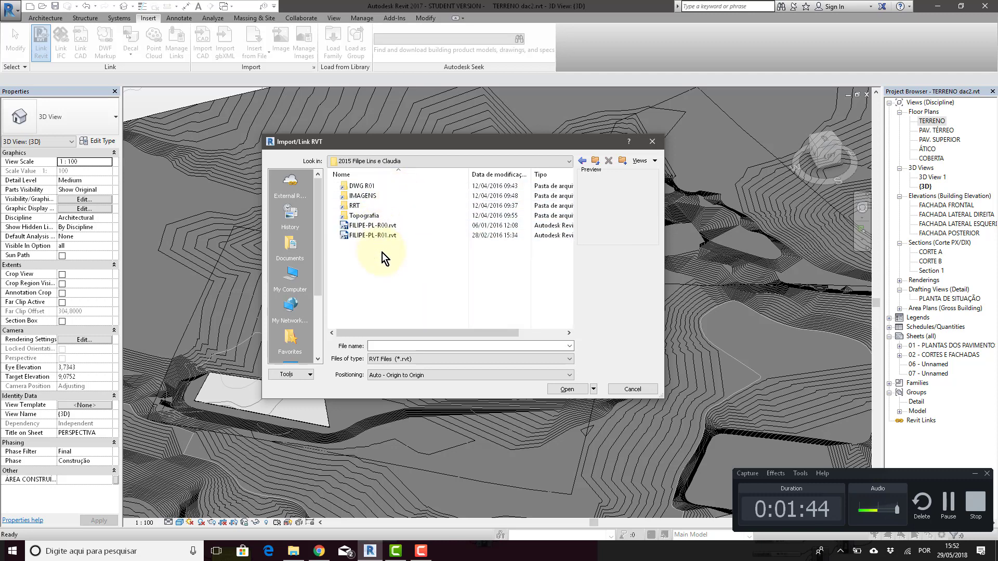
{"action": "left_click", "coordinate": [380, 237]}
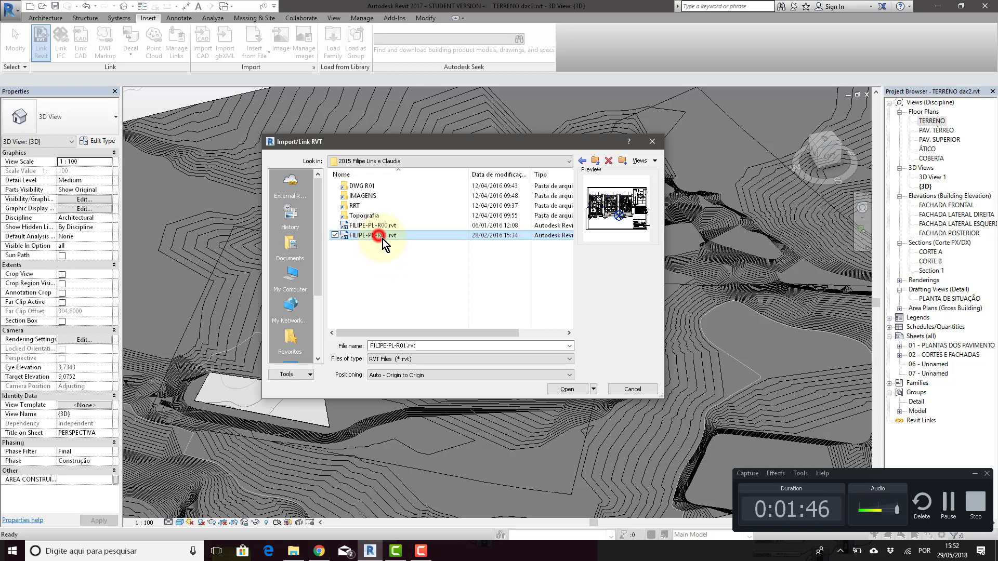
{"action": "left_click", "coordinate": [572, 388]}
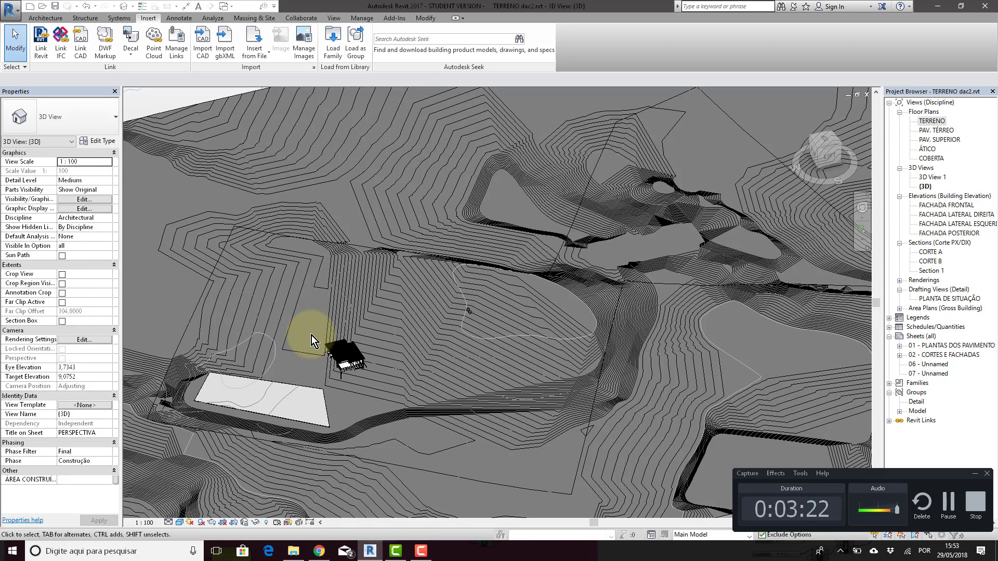
Inspect the linked house model up close, selecting it to check its placement and size relative to the terrain.
{"action": "scroll", "coordinate": [338, 370], "scroll_direction": "up", "scroll_amount": 4}
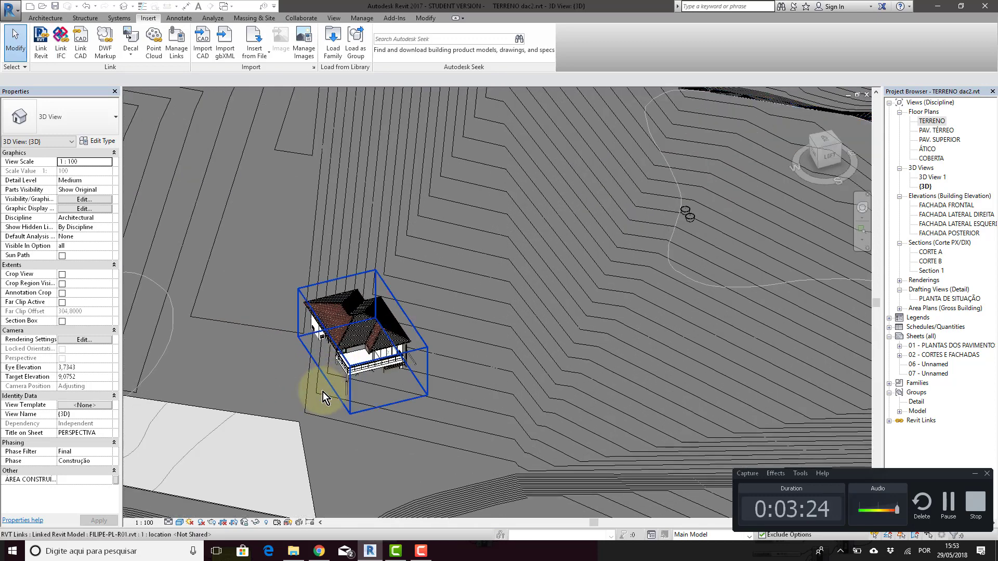
{"action": "scroll", "coordinate": [404, 328], "scroll_direction": "up", "scroll_amount": 5}
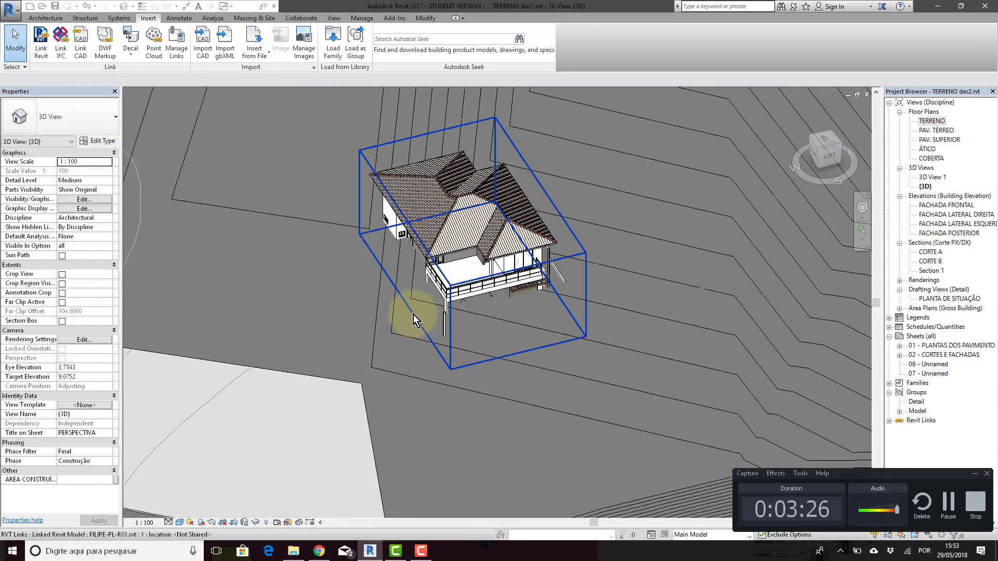
{"action": "scroll", "coordinate": [413, 314], "scroll_direction": "up", "scroll_amount": 4}
{"action": "scroll", "coordinate": [441, 298], "scroll_direction": "down", "scroll_amount": 3}
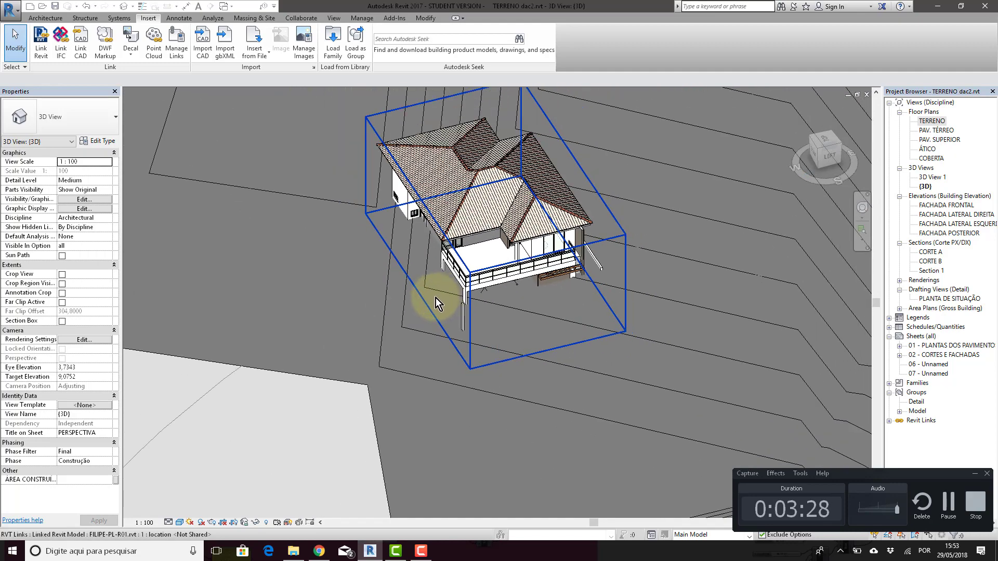
{"action": "left_click", "coordinate": [479, 242]}
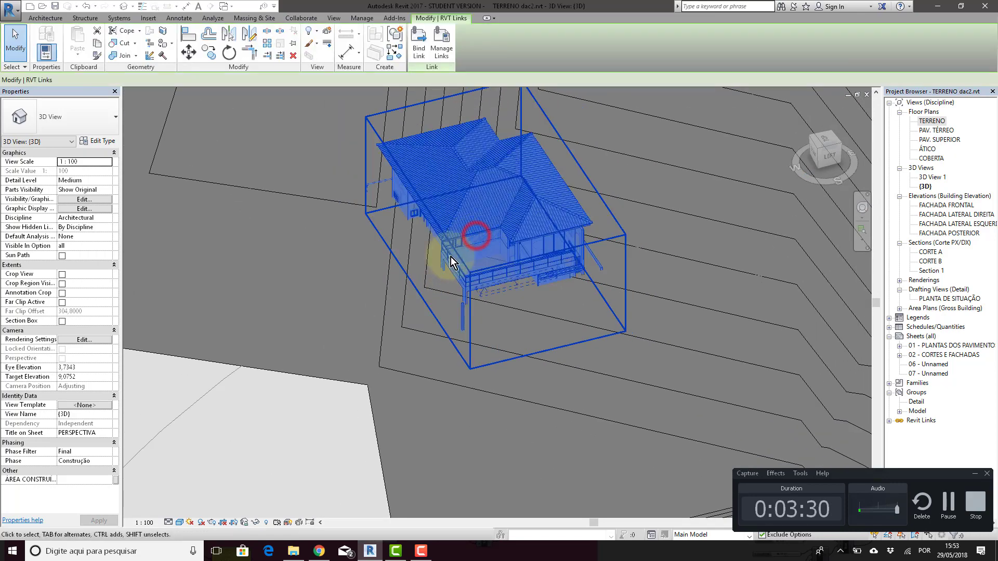
{"action": "scroll", "coordinate": [436, 273], "scroll_direction": "down", "scroll_amount": 3}
{"action": "scroll", "coordinate": [428, 282], "scroll_direction": "down", "scroll_amount": 5}
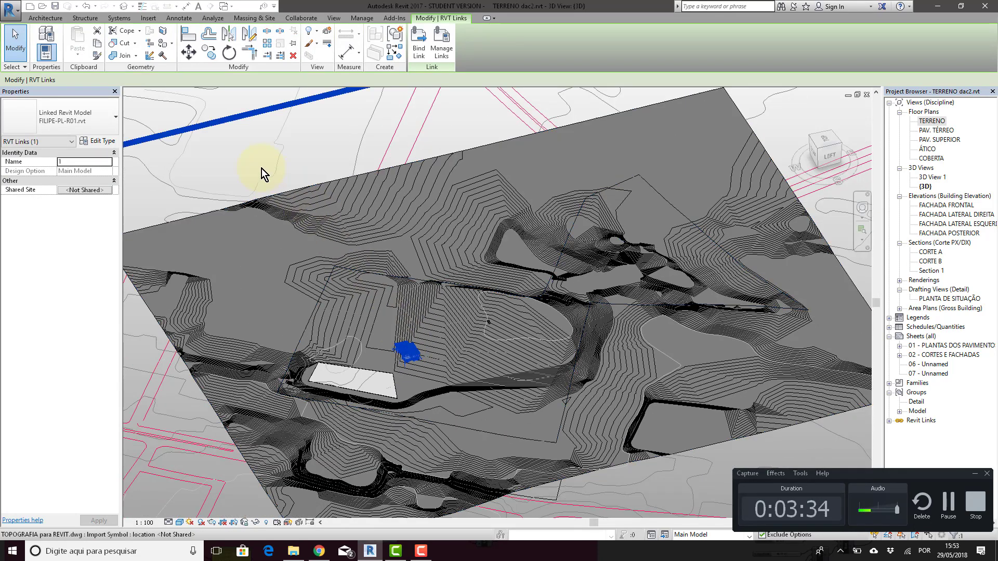
{"action": "left_click", "coordinate": [330, 163]}
{"action": "scroll", "coordinate": [394, 348], "scroll_direction": "up", "scroll_amount": 5}
{"action": "scroll", "coordinate": [532, 373], "scroll_direction": "up", "scroll_amount": 8}
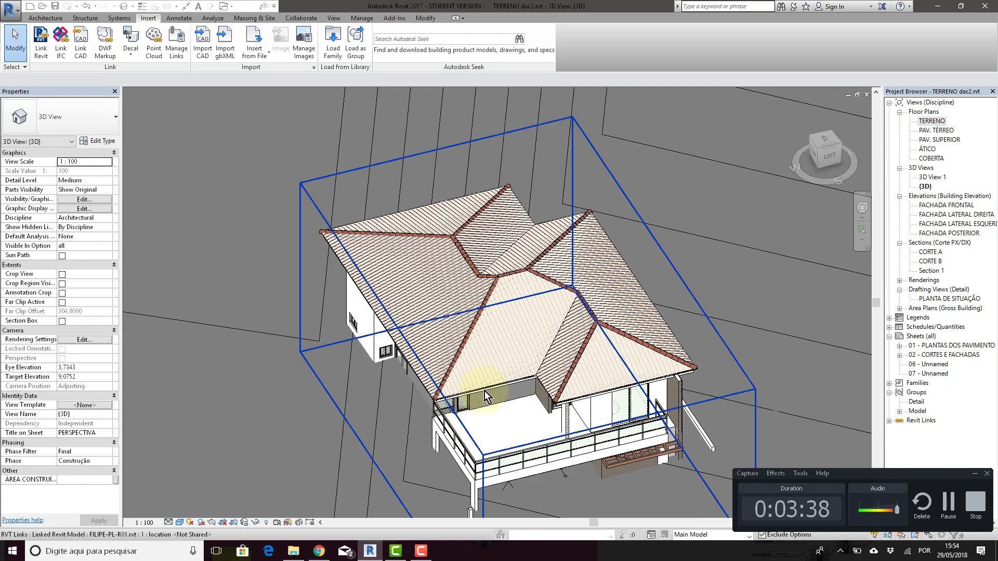
Examine the linked house's roof up close and its position on the surrounding terrain in the 3D view.
{"action": "scroll", "coordinate": [525, 362], "scroll_direction": "up", "scroll_amount": 6}
{"action": "scroll", "coordinate": [525, 363], "scroll_direction": "down", "scroll_amount": 10}
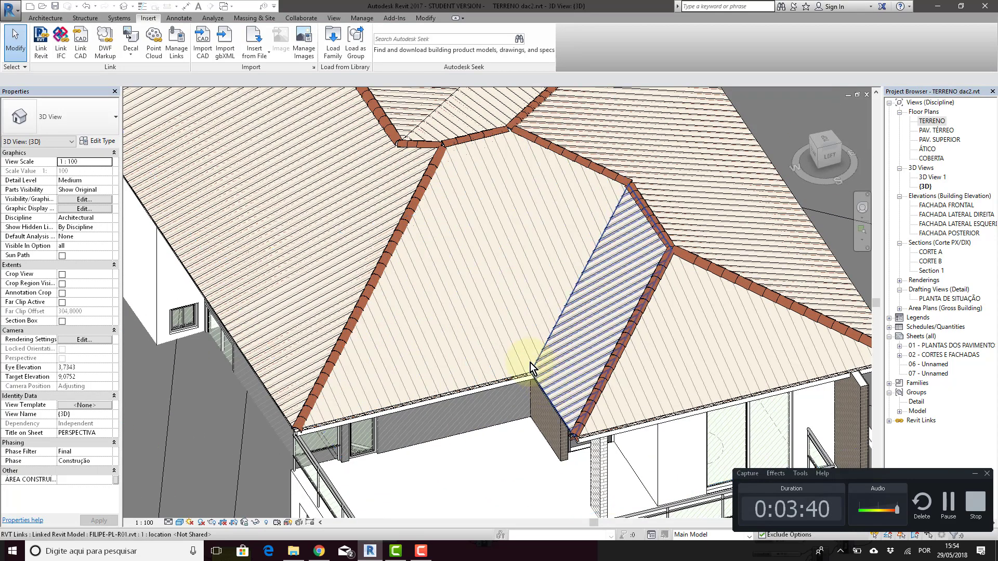
{"action": "scroll", "coordinate": [485, 338], "scroll_direction": "down", "scroll_amount": 5}
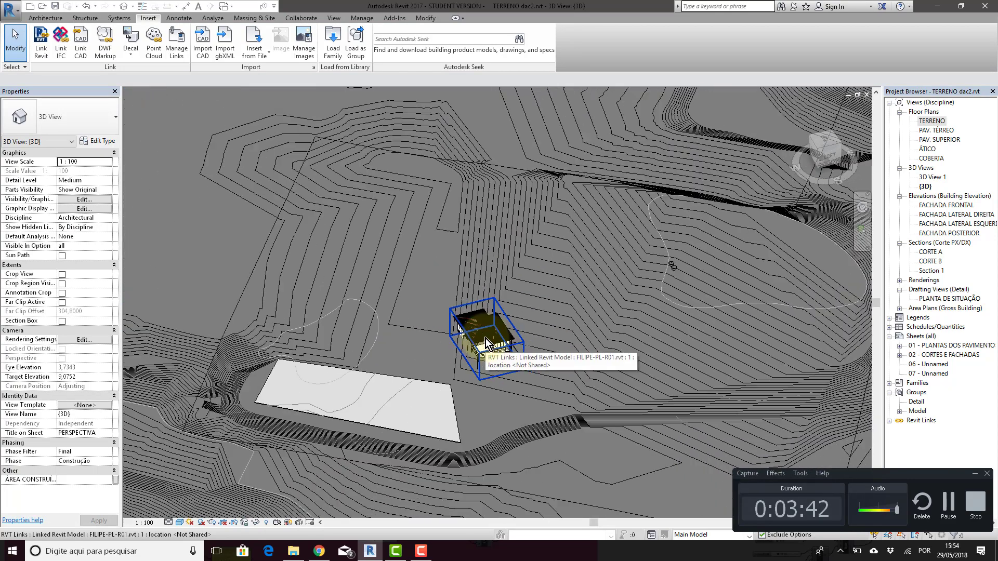
Open the TERRENO floor plan and locate the linked house within the lot contours.
{"action": "double_click", "coordinate": [933, 121]}
{"action": "scroll", "coordinate": [411, 325], "scroll_direction": "up", "scroll_amount": 8}
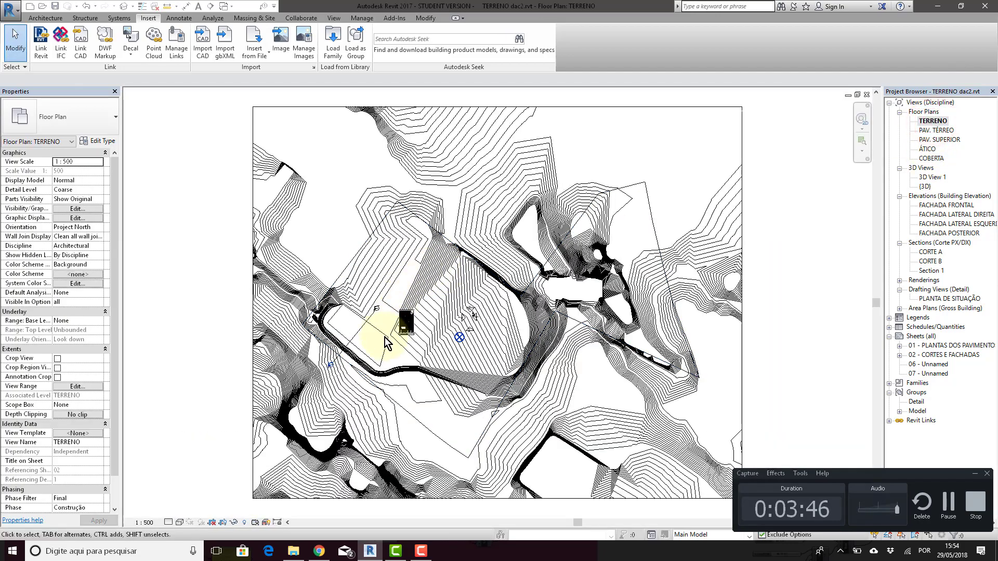
{"action": "scroll", "coordinate": [423, 293], "scroll_direction": "up", "scroll_amount": 3}
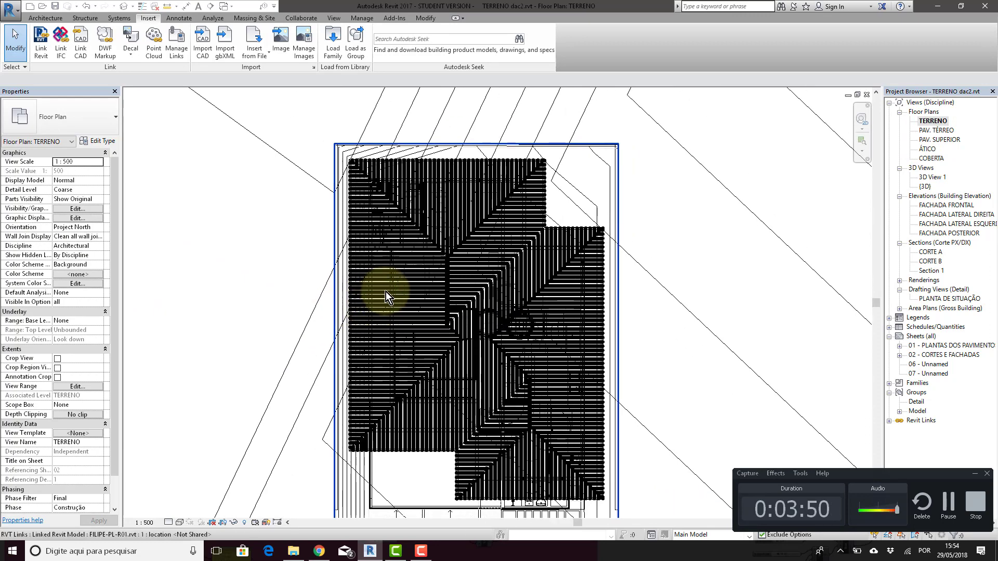
{"action": "scroll", "coordinate": [386, 291], "scroll_direction": "down", "scroll_amount": 3}
{"action": "scroll", "coordinate": [385, 291], "scroll_direction": "down", "scroll_amount": 5}
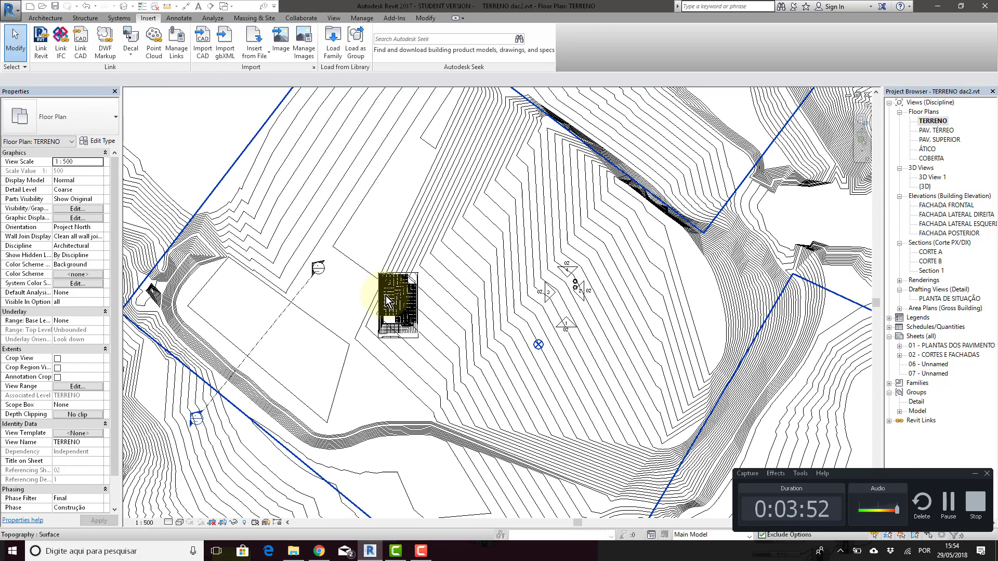
{"action": "scroll", "coordinate": [351, 287], "scroll_direction": "up", "scroll_amount": 1}
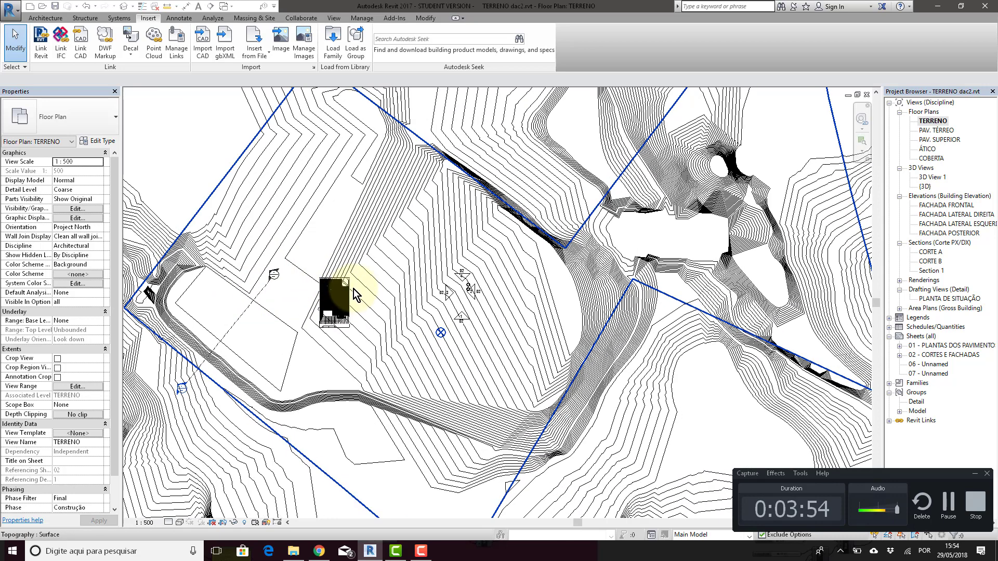
{"action": "scroll", "coordinate": [356, 282], "scroll_direction": "down", "scroll_amount": 2}
{"action": "middle_click_drag", "start_coordinate": [385, 265], "coordinate": [410, 264]}
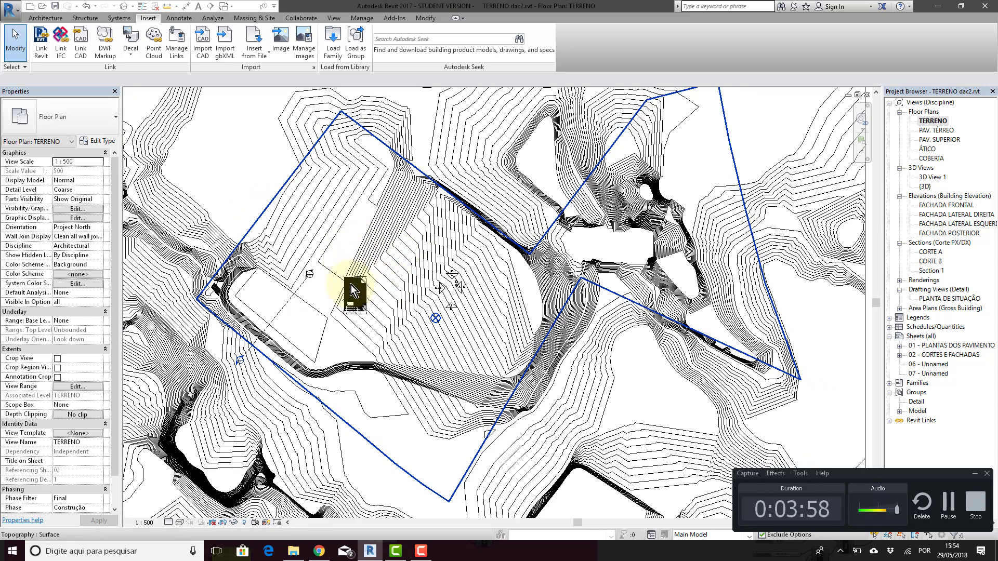
Examine the dense roof hatching and the front area of the linked house in the TERRENO plan.
{"action": "scroll", "coordinate": [347, 287], "scroll_direction": "up", "scroll_amount": 6}
{"action": "scroll", "coordinate": [346, 288], "scroll_direction": "up", "scroll_amount": 2}
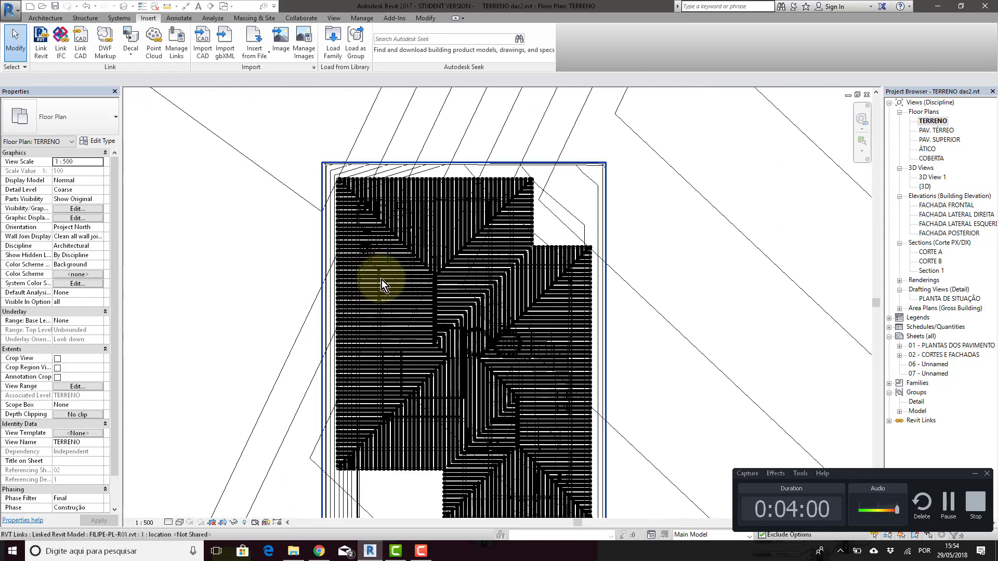
{"action": "scroll", "coordinate": [416, 263], "scroll_direction": "down", "scroll_amount": 4}
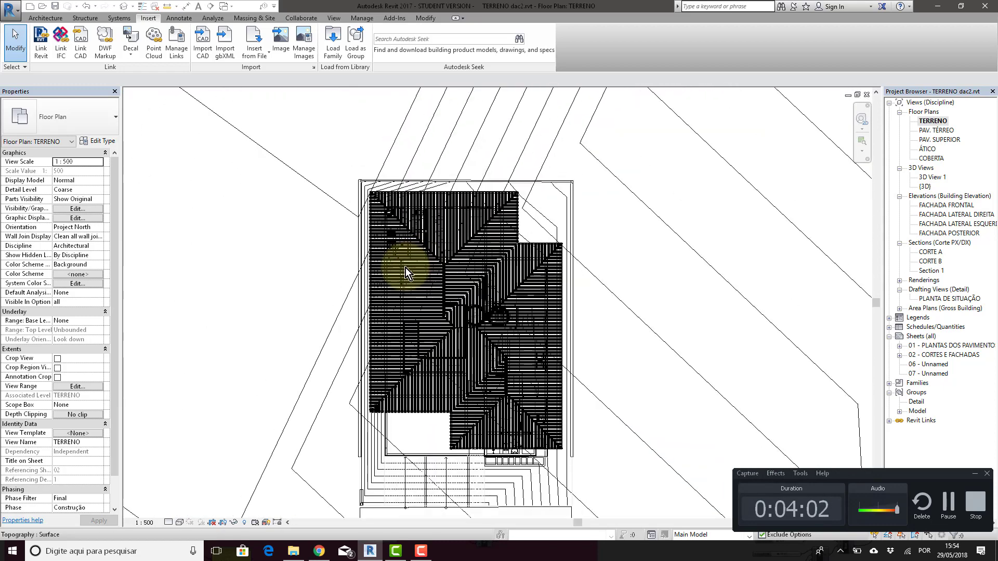
{"action": "scroll", "coordinate": [466, 458], "scroll_direction": "up", "scroll_amount": 2}
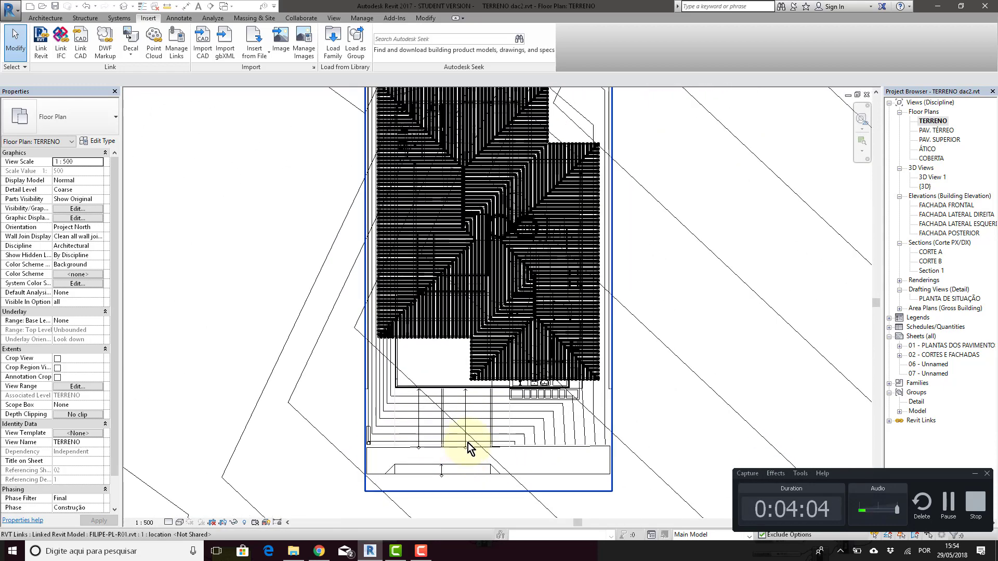
{"action": "scroll", "coordinate": [416, 364], "scroll_direction": "down", "scroll_amount": 4}
{"action": "scroll", "coordinate": [407, 340], "scroll_direction": "up", "scroll_amount": 2}
{"action": "scroll", "coordinate": [406, 340], "scroll_direction": "down", "scroll_amount": 4}
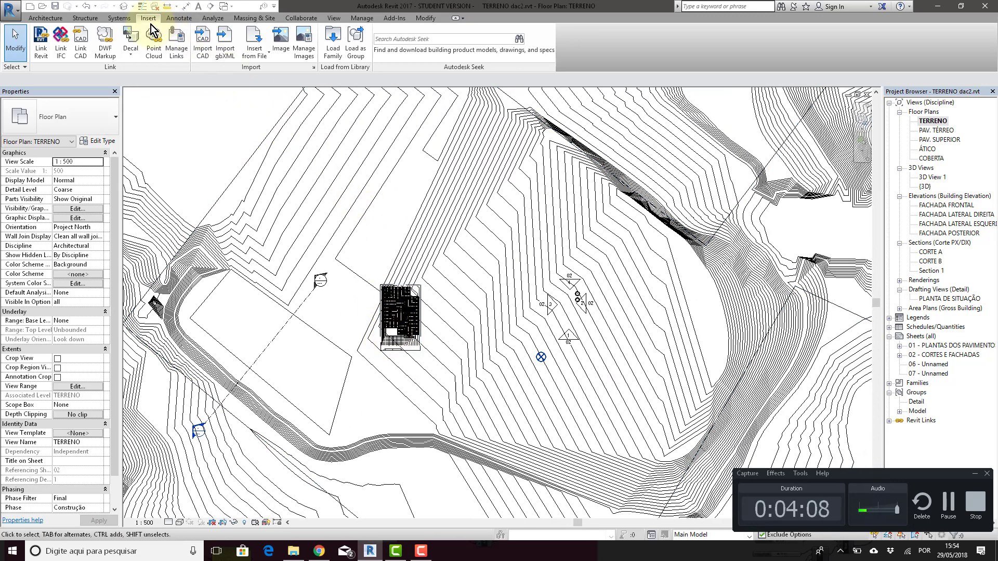
Open the TERRENO plan's Visibility/Graphic Overrides for Revit links and set the linked house's display settings to Custom.
{"action": "left_click", "coordinate": [334, 18]}
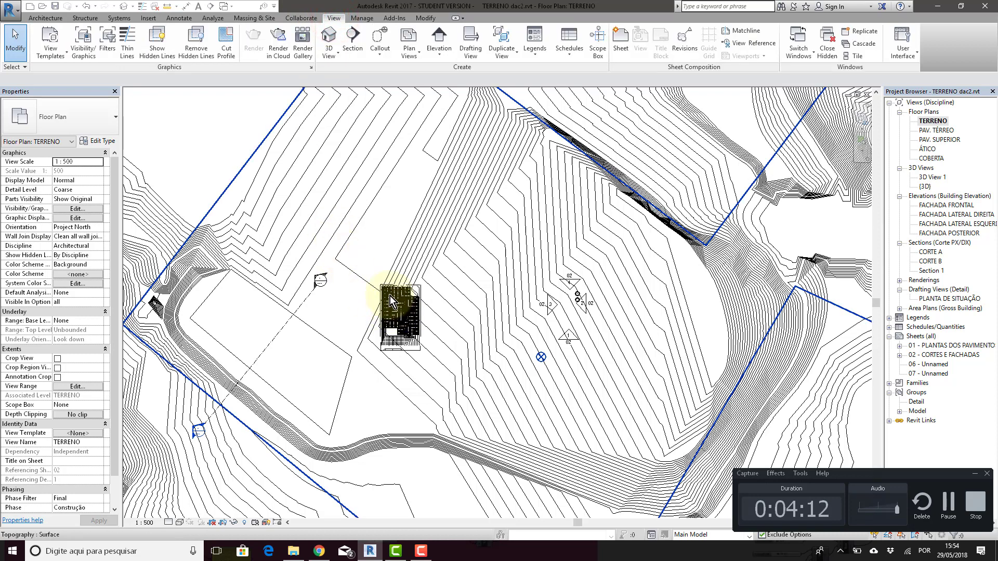
{"action": "left_click", "coordinate": [127, 41]}
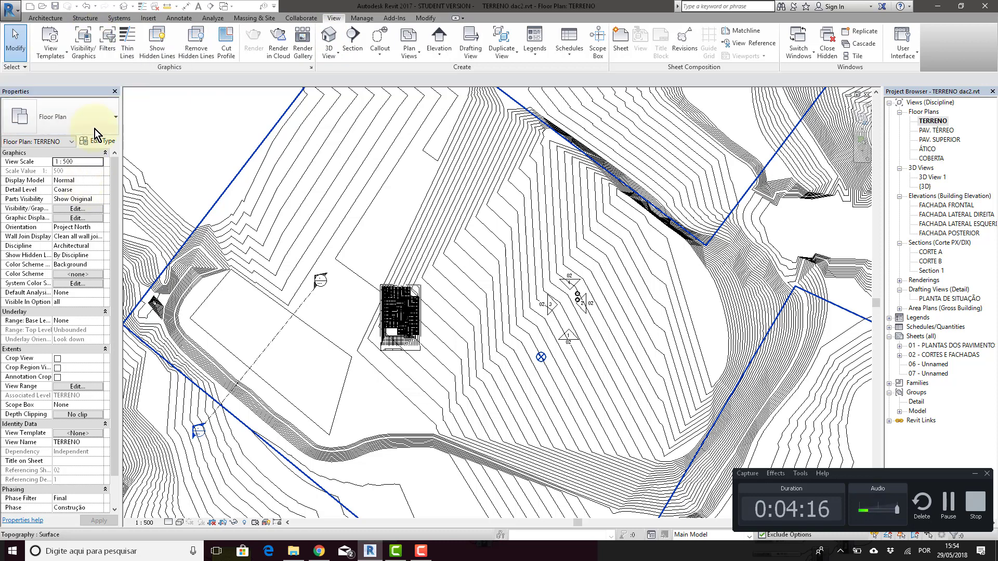
{"action": "left_click", "coordinate": [87, 49]}
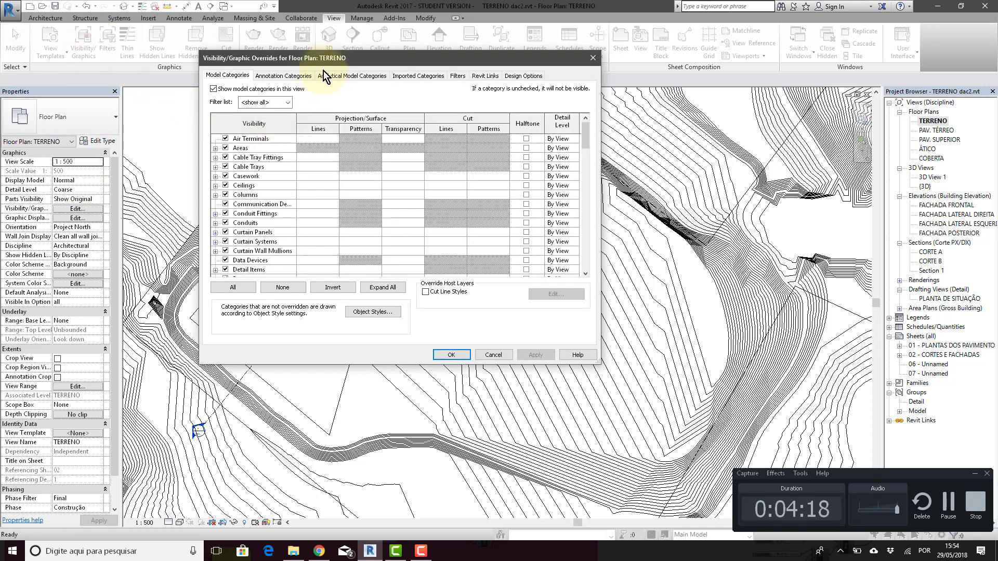
{"action": "left_click_drag", "start_coordinate": [323, 58], "coordinate": [378, 70]}
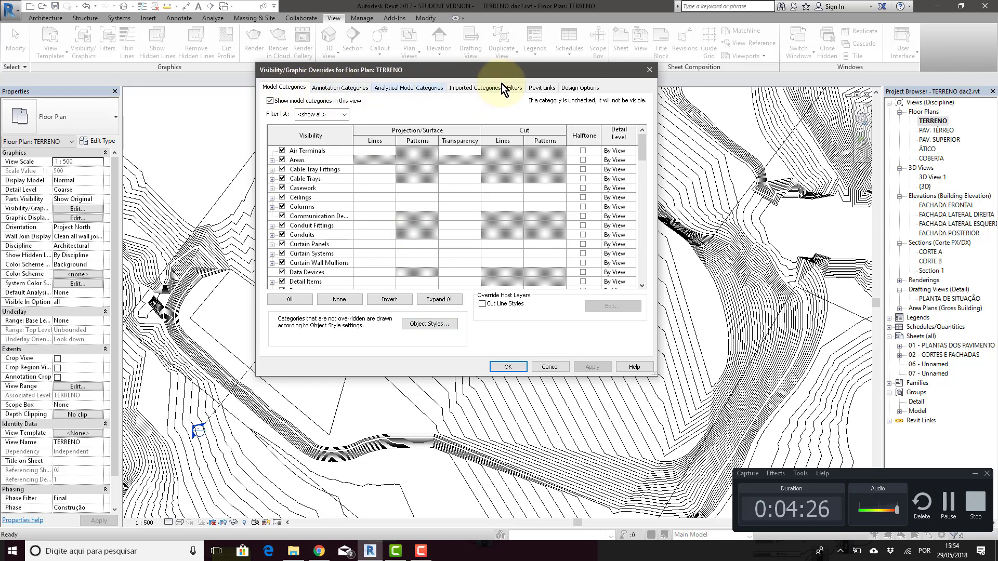
{"action": "left_click", "coordinate": [543, 87]}
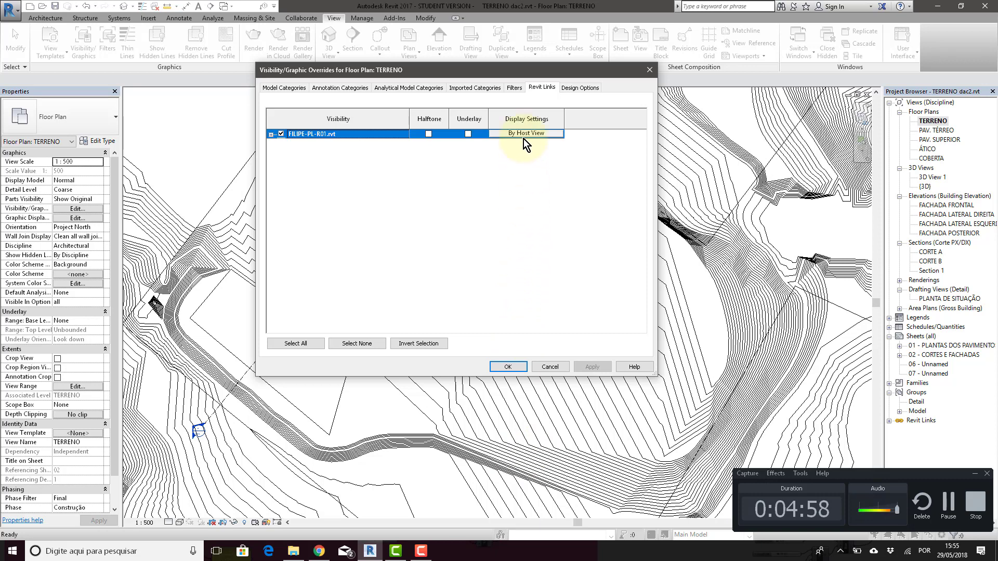
{"action": "left_click_drag", "start_coordinate": [521, 69], "coordinate": [734, 130]}
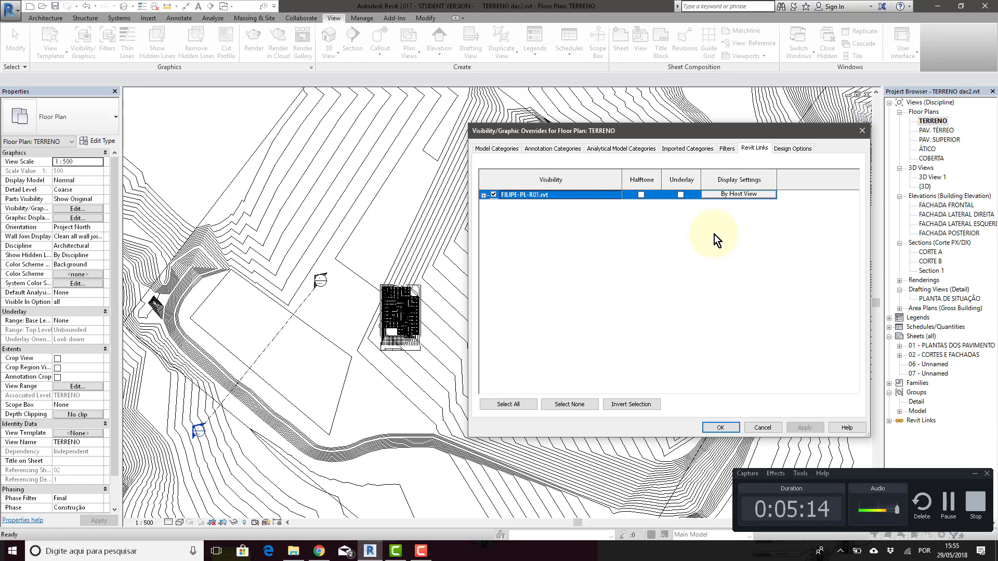
{"action": "left_click", "coordinate": [748, 195]}
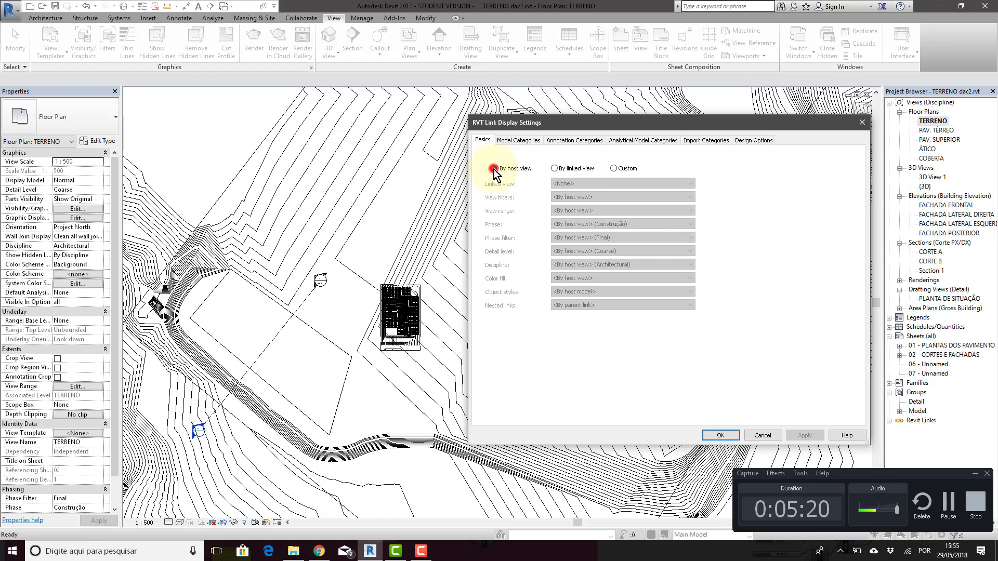
{"action": "left_click", "coordinate": [614, 169]}
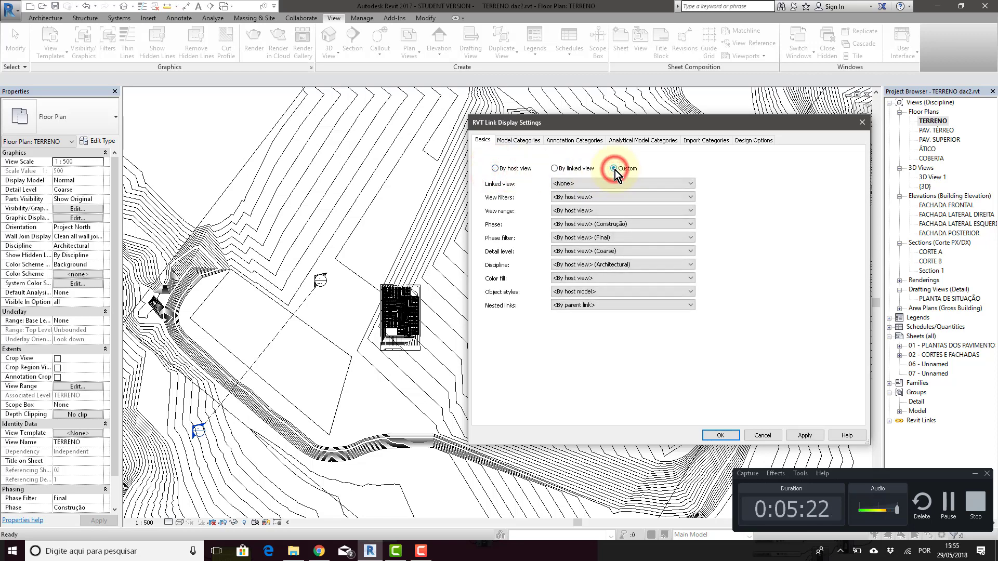
Limit the filter list of the link's model categories to Architecture, excluding Structure, Mechanical, Electrical and Piping.
{"action": "left_click", "coordinate": [528, 143]}
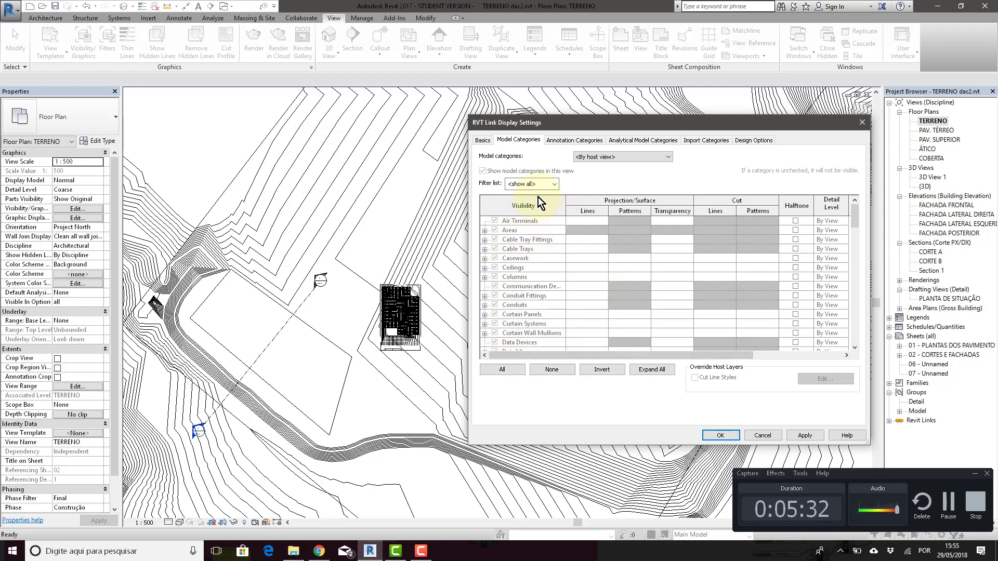
{"action": "left_click", "coordinate": [549, 184]}
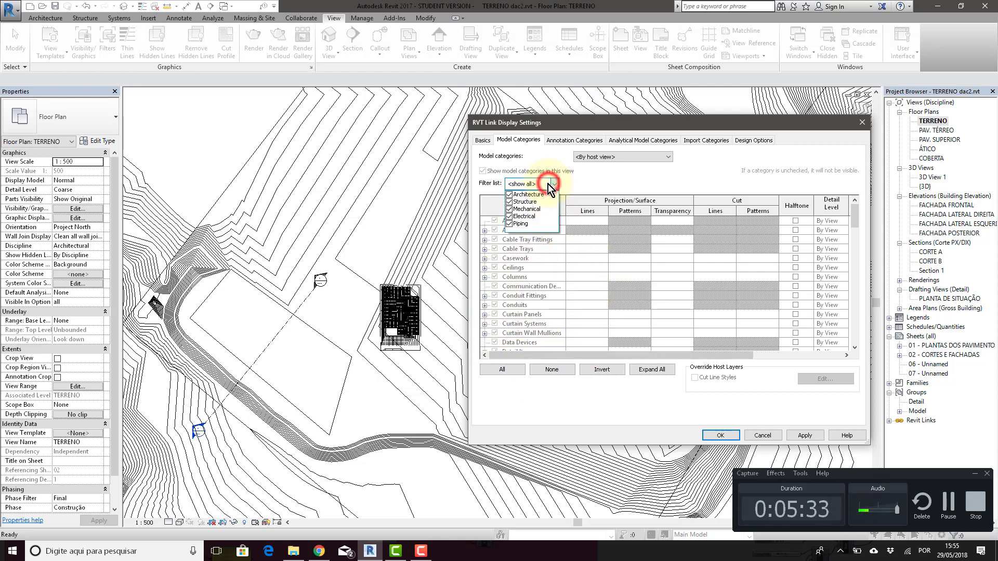
{"action": "left_click", "coordinate": [508, 202]}
{"action": "left_click", "coordinate": [509, 209]}
{"action": "left_click", "coordinate": [509, 218]}
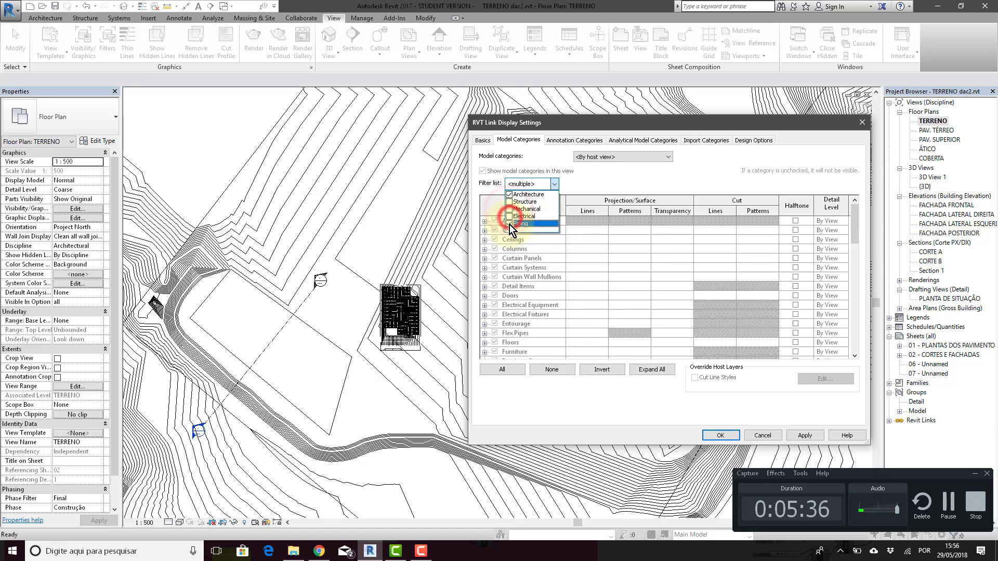
{"action": "left_click", "coordinate": [510, 224]}
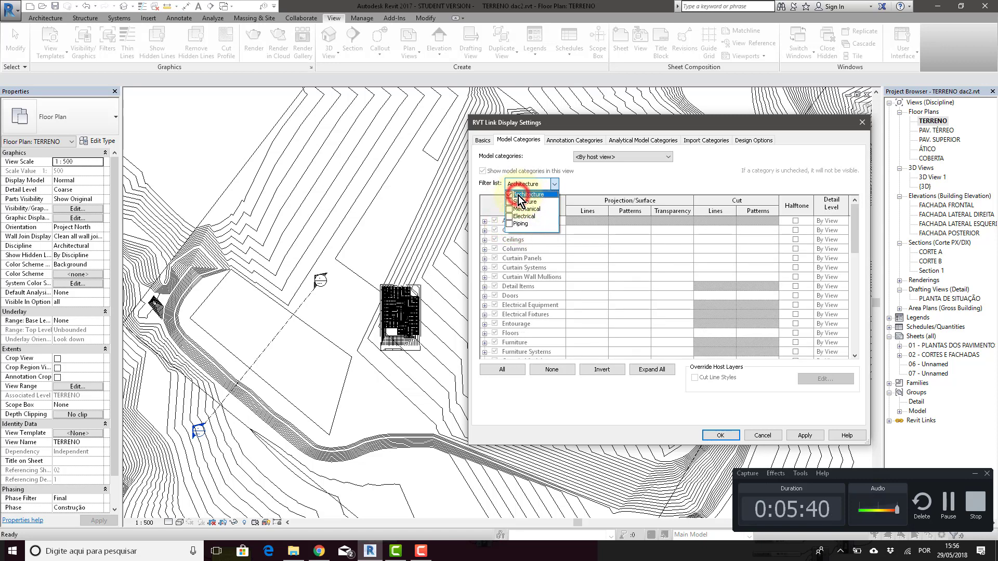
{"action": "left_click", "coordinate": [597, 183]}
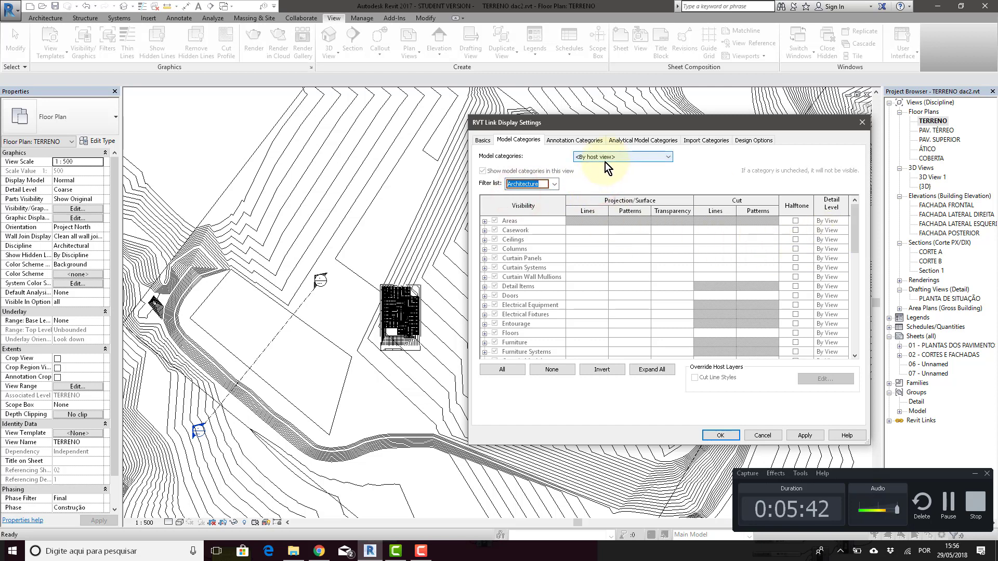
Set the link's model categories to Custom and turn off the visibility of every listed architecture category.
{"action": "left_click", "coordinate": [619, 158]}
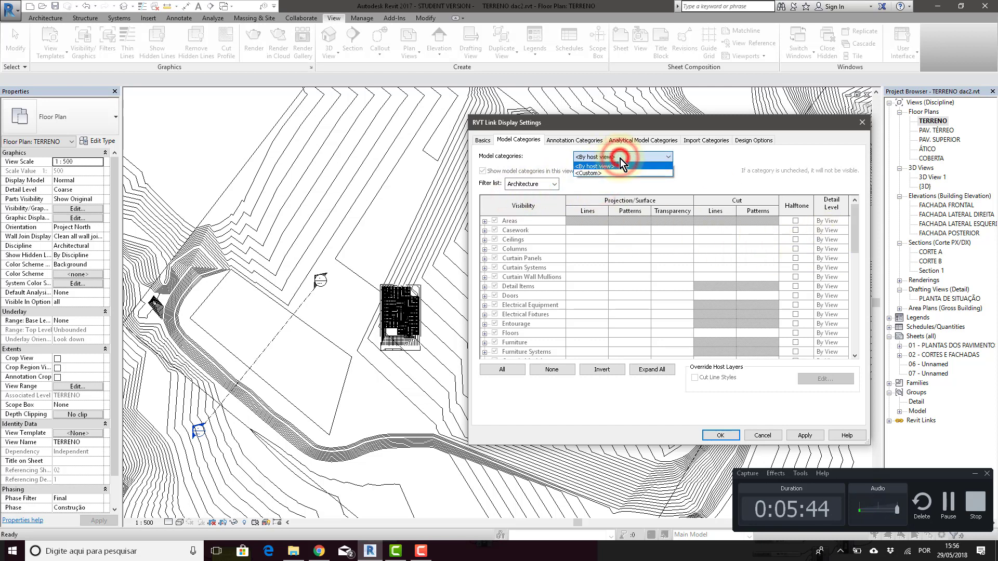
{"action": "left_click", "coordinate": [591, 173]}
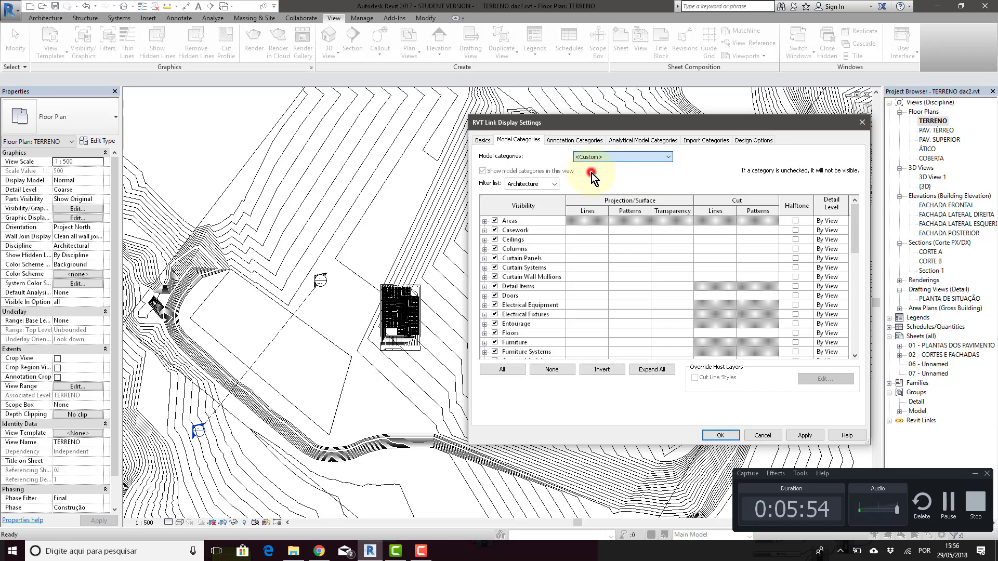
{"action": "left_click", "coordinate": [511, 218]}
{"action": "scroll", "coordinate": [728, 299], "scroll_direction": "down", "scroll_amount": 2}
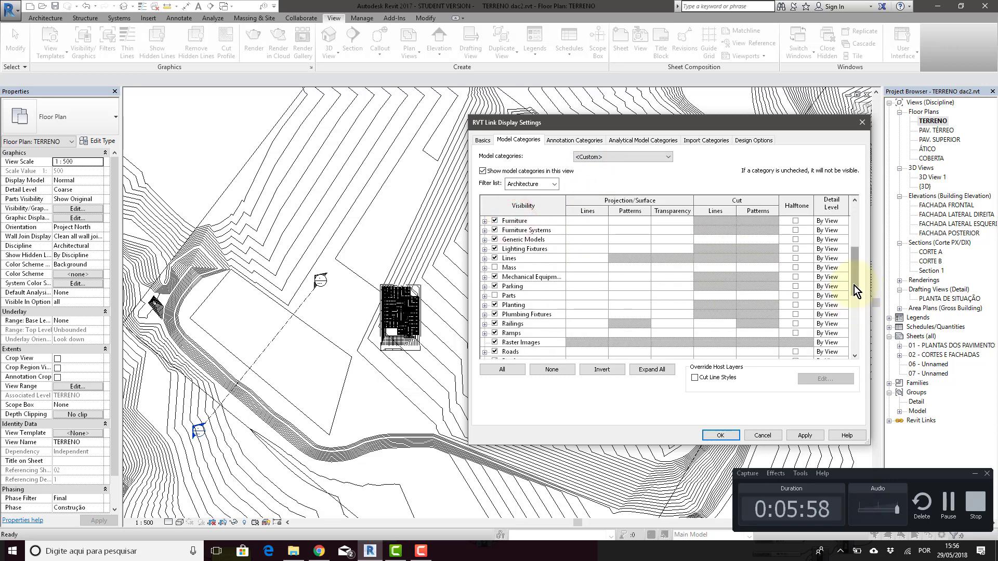
{"action": "left_click", "coordinate": [853, 285]}
{"action": "left_click", "coordinate": [521, 351], "text": "shift"}
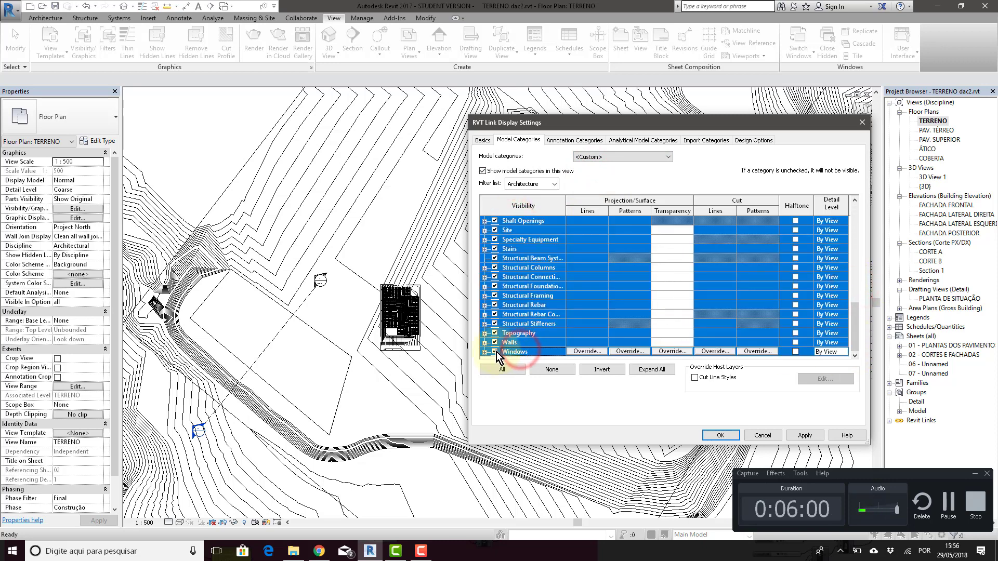
{"action": "left_click", "coordinate": [495, 352]}
{"action": "scroll", "coordinate": [513, 297], "scroll_direction": "up", "scroll_amount": 2}
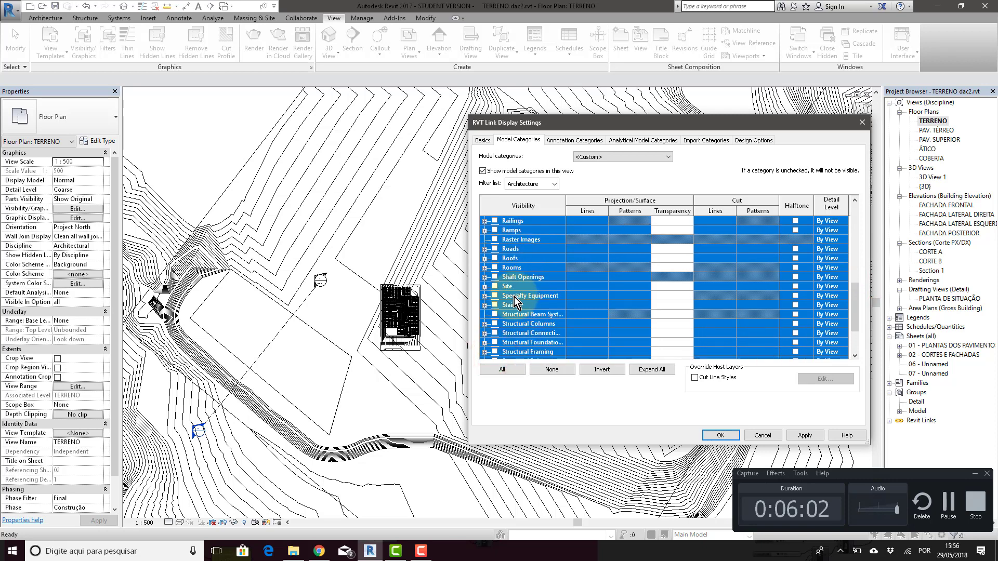
Turn the visibility of the Roofs and Walls categories back on for the linked house.
{"action": "left_click", "coordinate": [513, 297]}
{"action": "scroll", "coordinate": [513, 297], "scroll_direction": "up", "scroll_amount": 2}
{"action": "scroll", "coordinate": [513, 297], "scroll_direction": "down", "scroll_amount": 4}
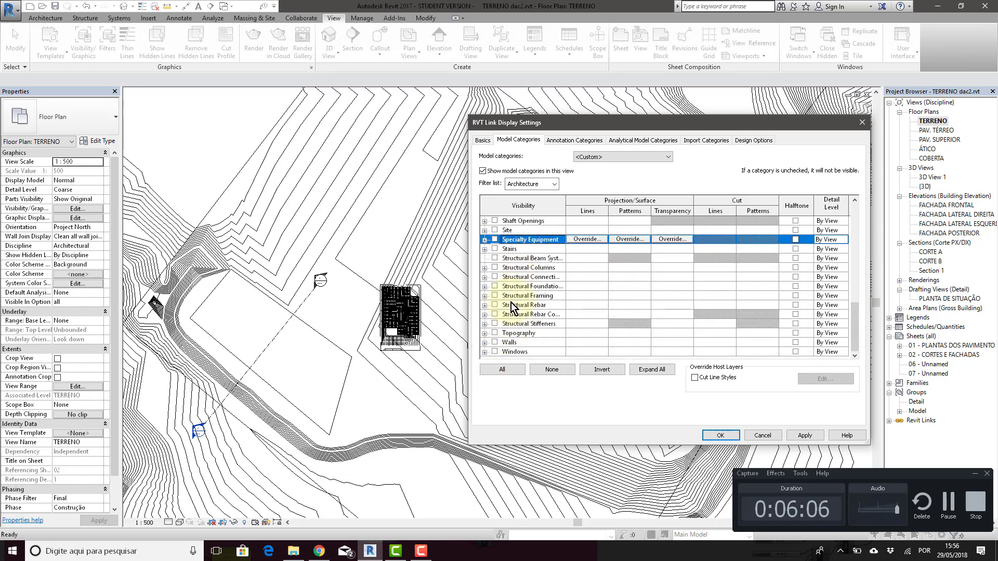
{"action": "scroll", "coordinate": [515, 232], "scroll_direction": "up", "scroll_amount": 3}
{"action": "left_click", "coordinate": [514, 232]}
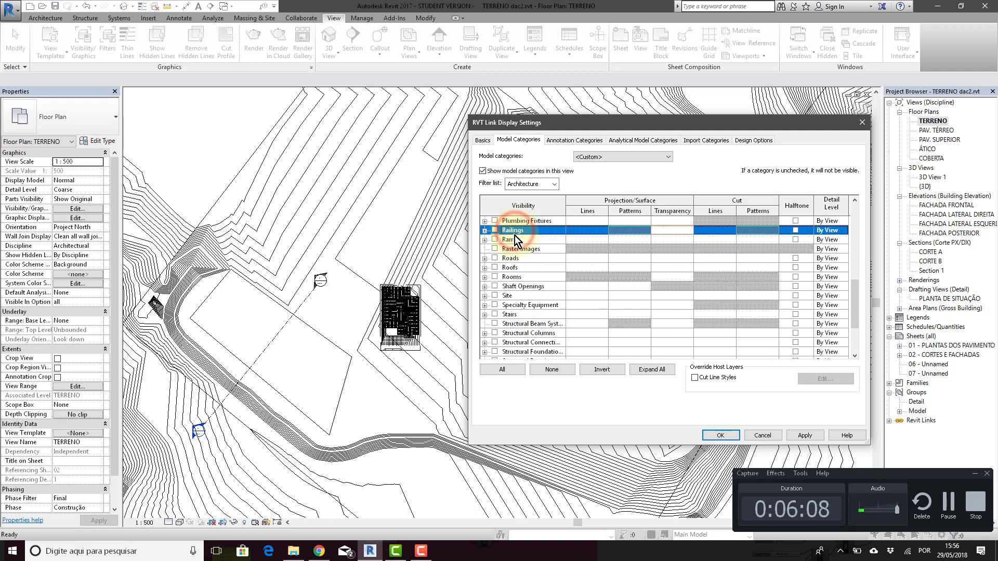
{"action": "left_click", "coordinate": [497, 269]}
{"action": "left_click", "coordinate": [500, 296]}
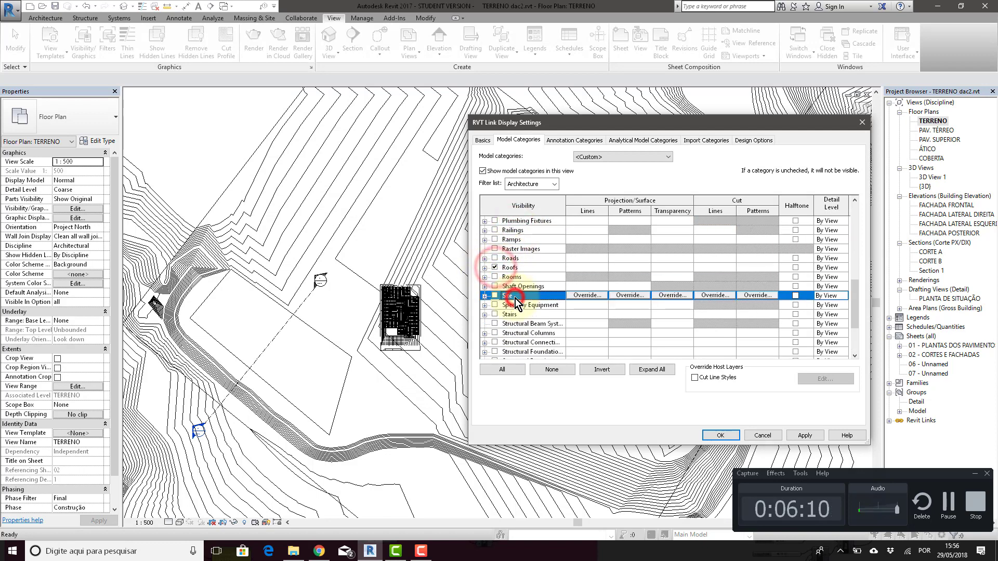
{"action": "scroll", "coordinate": [507, 311], "scroll_direction": "down", "scroll_amount": 3}
{"action": "left_click", "coordinate": [495, 342]}
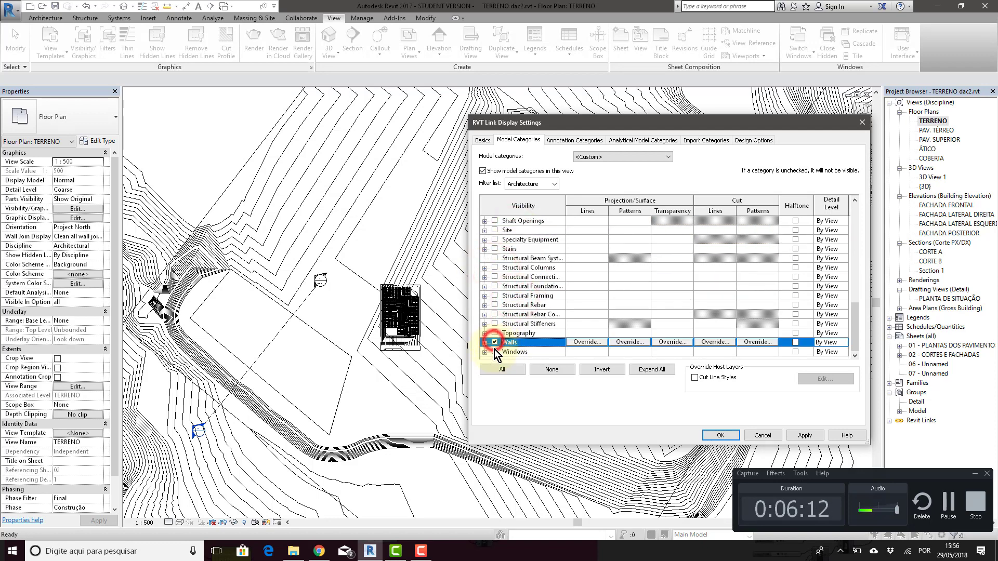
Turn the visibility of the Floors category back on for the linked house.
{"action": "left_click", "coordinate": [507, 292]}
{"action": "scroll", "coordinate": [507, 292], "scroll_direction": "up", "scroll_amount": 6}
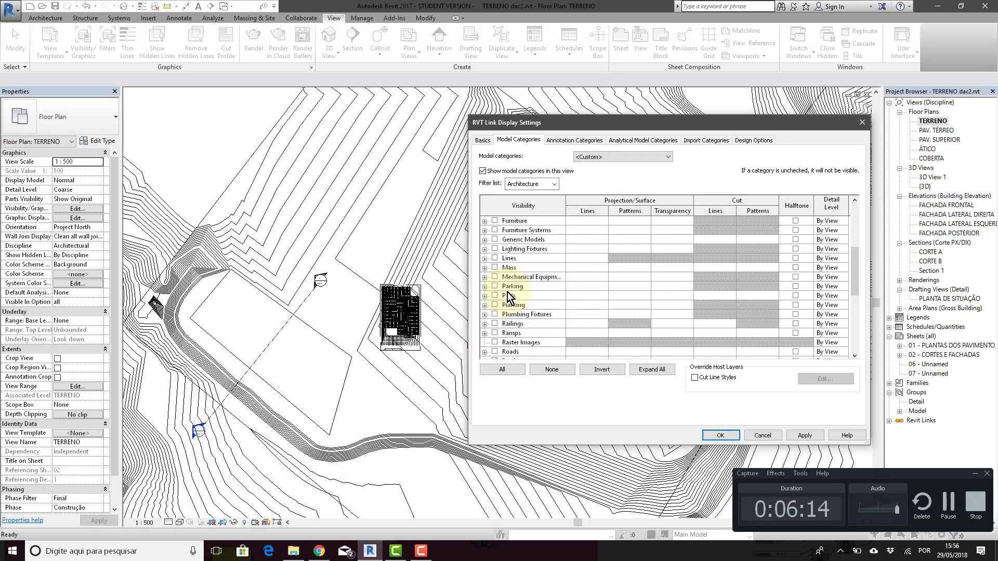
{"action": "scroll", "coordinate": [507, 292], "scroll_direction": "up", "scroll_amount": 3}
{"action": "left_click", "coordinate": [509, 287]}
{"action": "scroll", "coordinate": [520, 270], "scroll_direction": "down", "scroll_amount": 1}
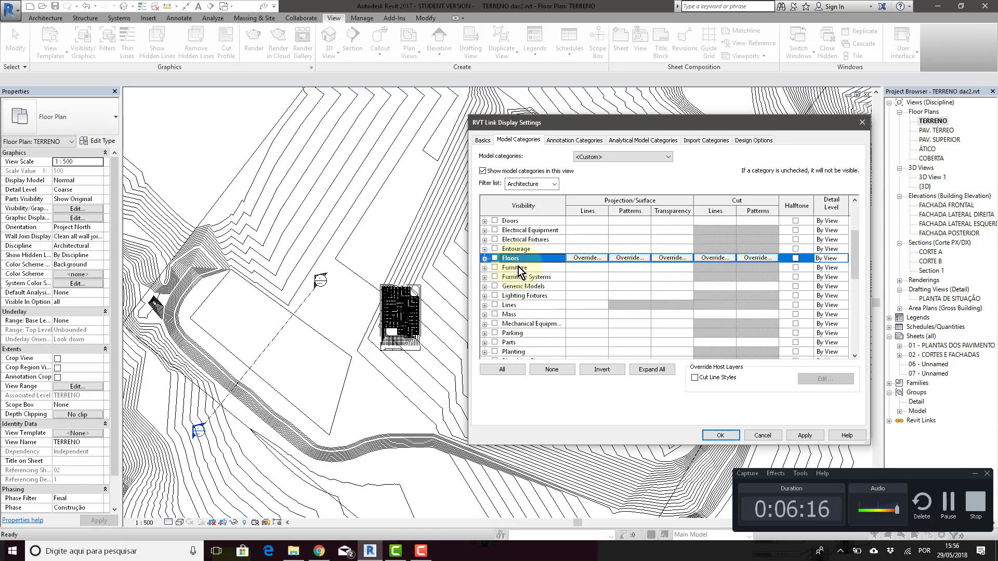
{"action": "left_click", "coordinate": [495, 258]}
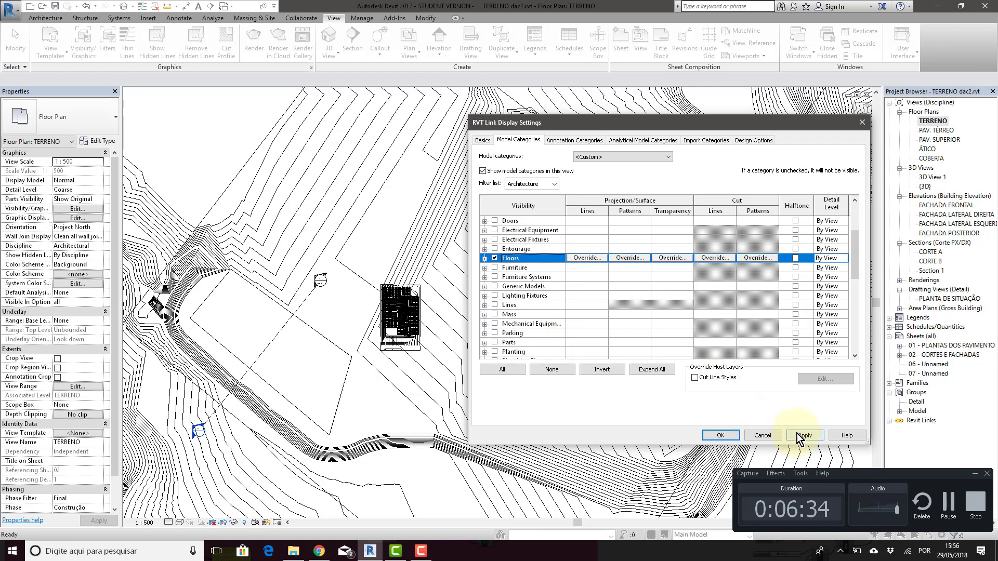
Apply the custom display settings of the linked house and confirm the TERRENO plan's visibility overrides.
{"action": "left_click", "coordinate": [553, 184]}
{"action": "left_click", "coordinate": [572, 185]}
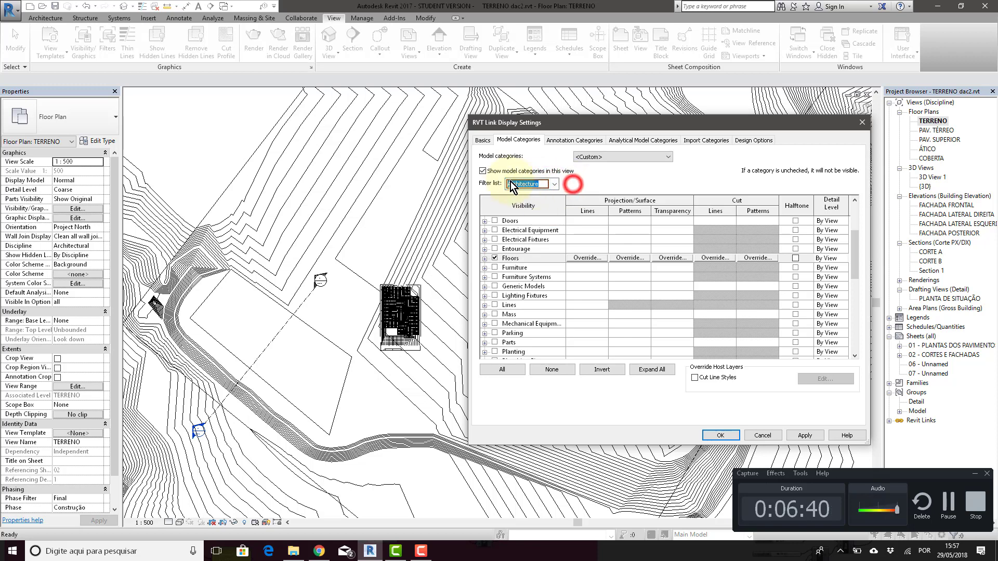
{"action": "left_click", "coordinate": [803, 435]}
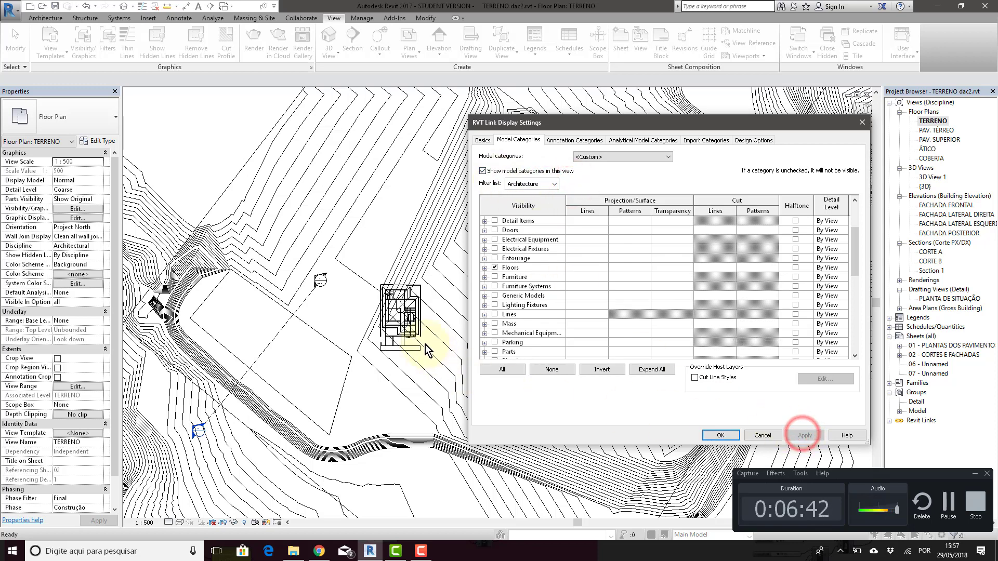
{"action": "left_click", "coordinate": [719, 436]}
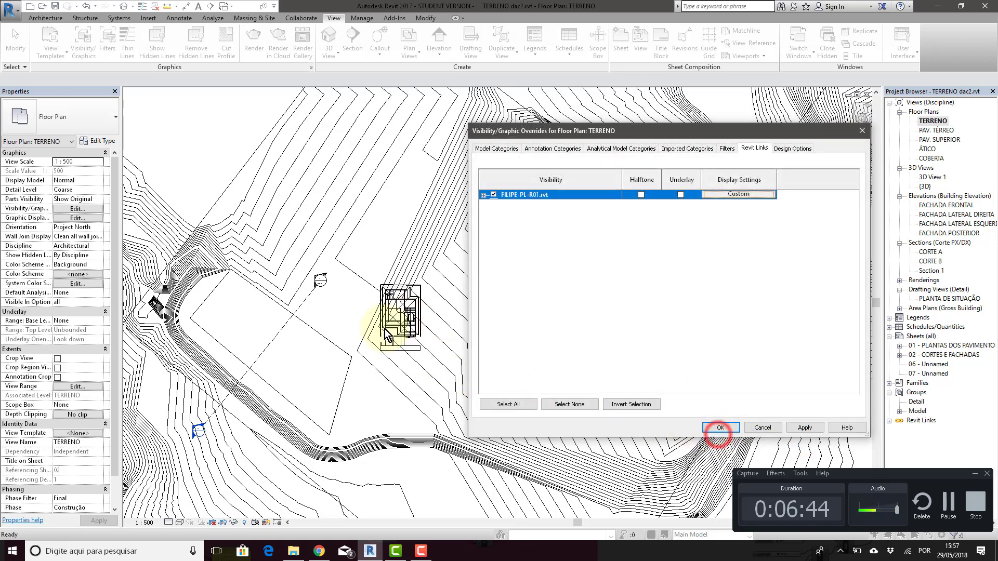
{"action": "left_click", "coordinate": [719, 428]}
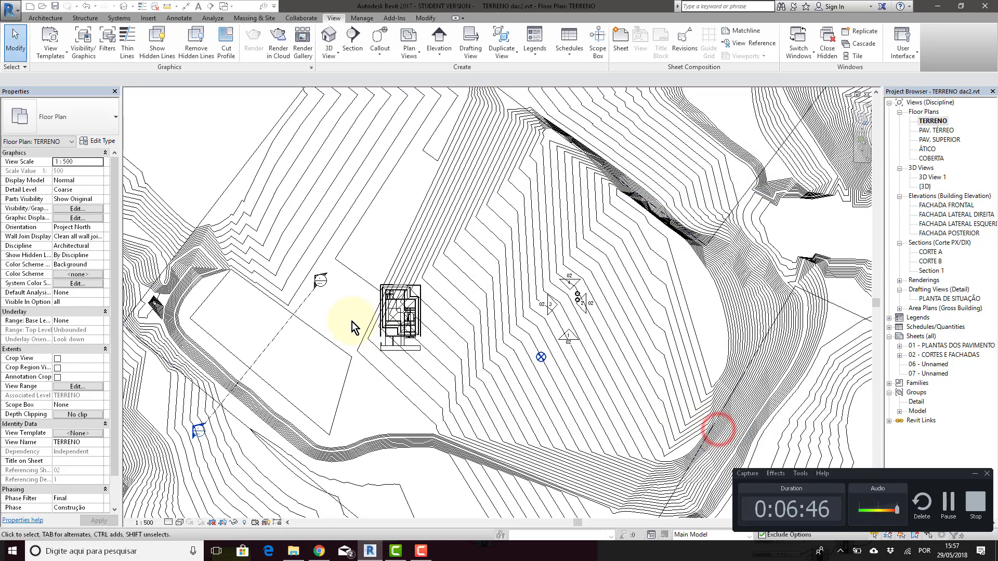
Set the TERRENO plan's visual style to Hidden Line.
{"action": "scroll", "coordinate": [352, 322], "scroll_direction": "up", "scroll_amount": 8}
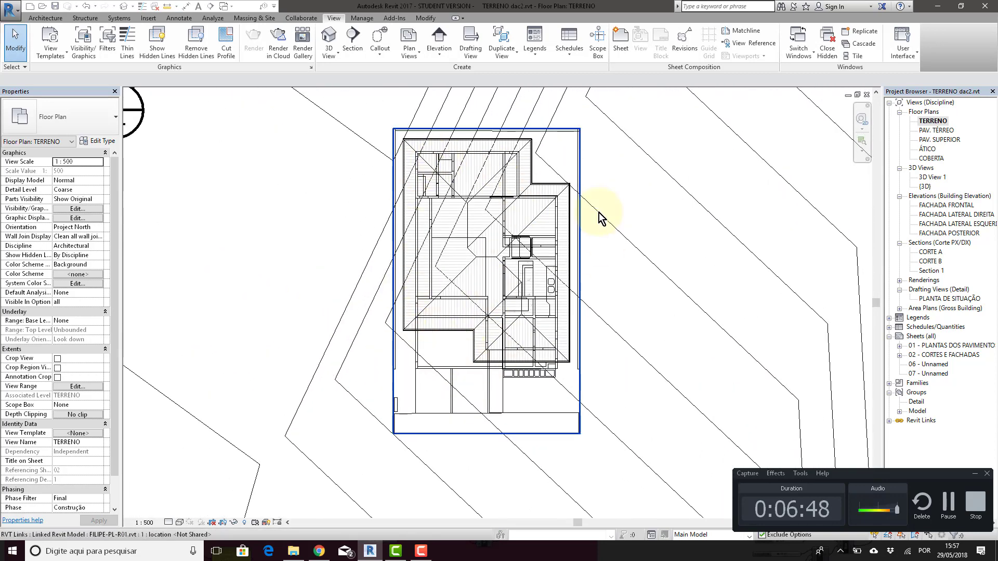
{"action": "left_click", "coordinate": [178, 521]}
{"action": "left_click", "coordinate": [195, 468]}
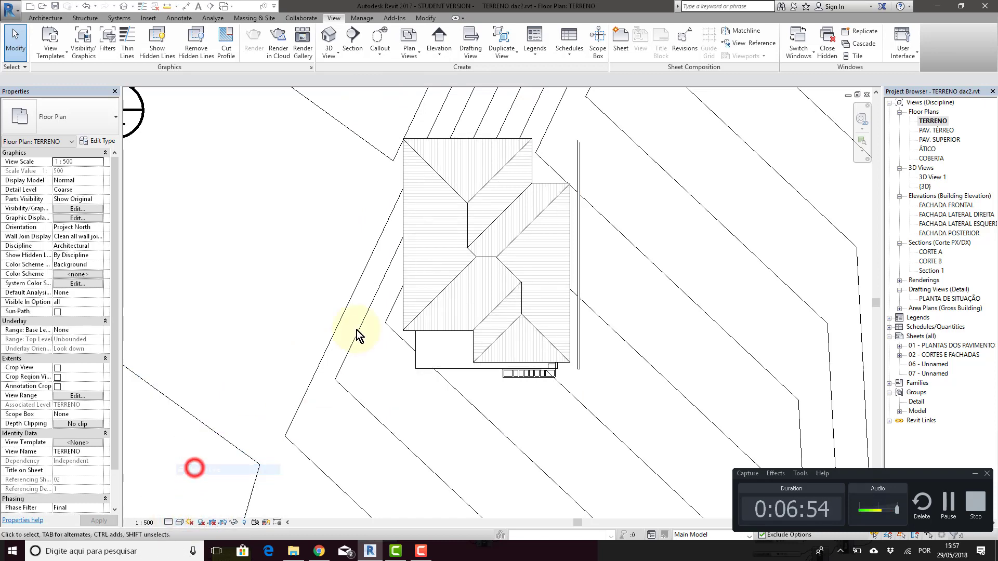
{"action": "scroll", "coordinate": [399, 208], "scroll_direction": "down", "scroll_amount": 3}
{"action": "middle_click_drag", "start_coordinate": [397, 257], "coordinate": [420, 358]}
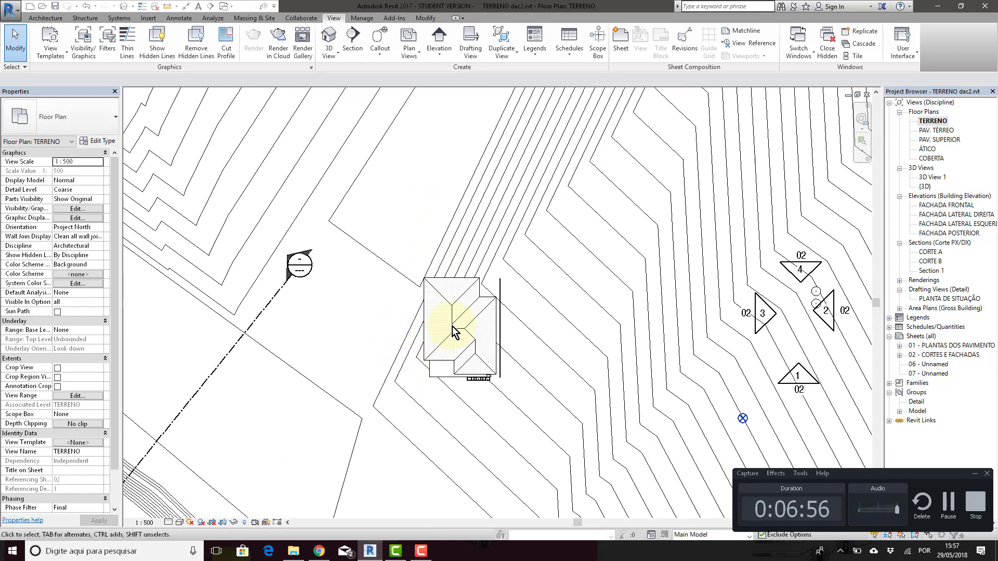
{"action": "left_click", "coordinate": [459, 325]}
{"action": "left_click", "coordinate": [366, 282]}
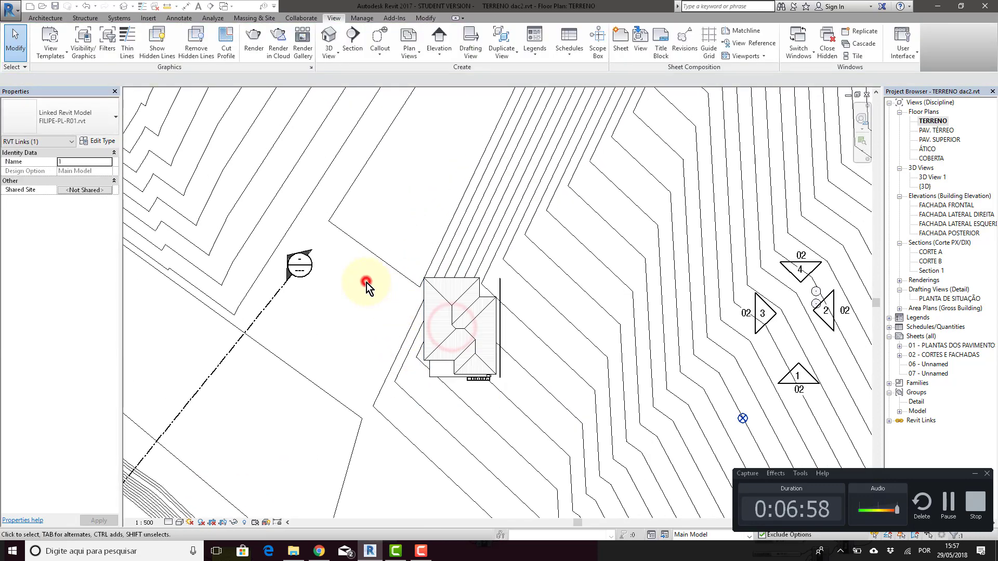
{"action": "scroll", "coordinate": [382, 292], "scroll_direction": "down", "scroll_amount": 3}
{"action": "left_click", "coordinate": [411, 299]}
{"action": "left_click", "coordinate": [363, 304]}
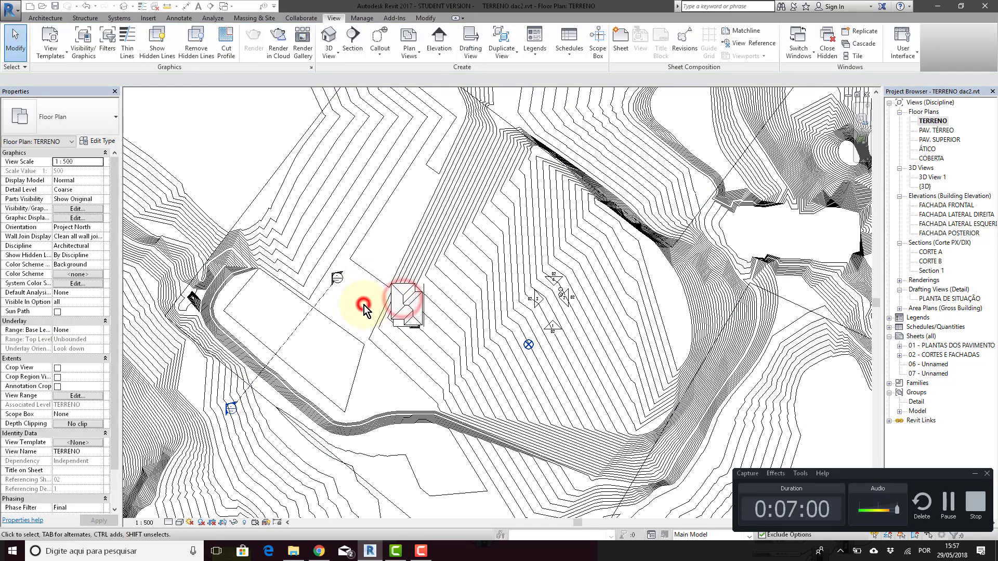
Move the linked house eastward across the contour lines, away from the flat lots.
{"action": "left_click", "coordinate": [409, 315]}
{"action": "left_click_drag", "start_coordinate": [409, 315], "coordinate": [468, 319]}
{"action": "left_click", "coordinate": [358, 314]}
{"action": "left_click", "coordinate": [355, 306]}
{"action": "left_click", "coordinate": [372, 290]}
{"action": "scroll", "coordinate": [389, 318], "scroll_direction": "up", "scroll_amount": 2}
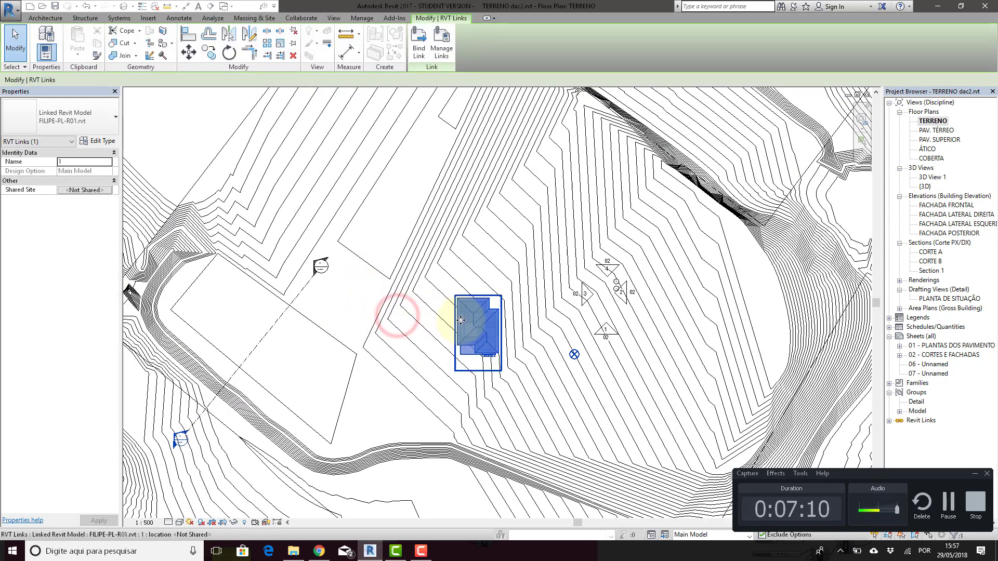
{"action": "left_click", "coordinate": [421, 330]}
{"action": "scroll", "coordinate": [468, 339], "scroll_direction": "up", "scroll_amount": 2}
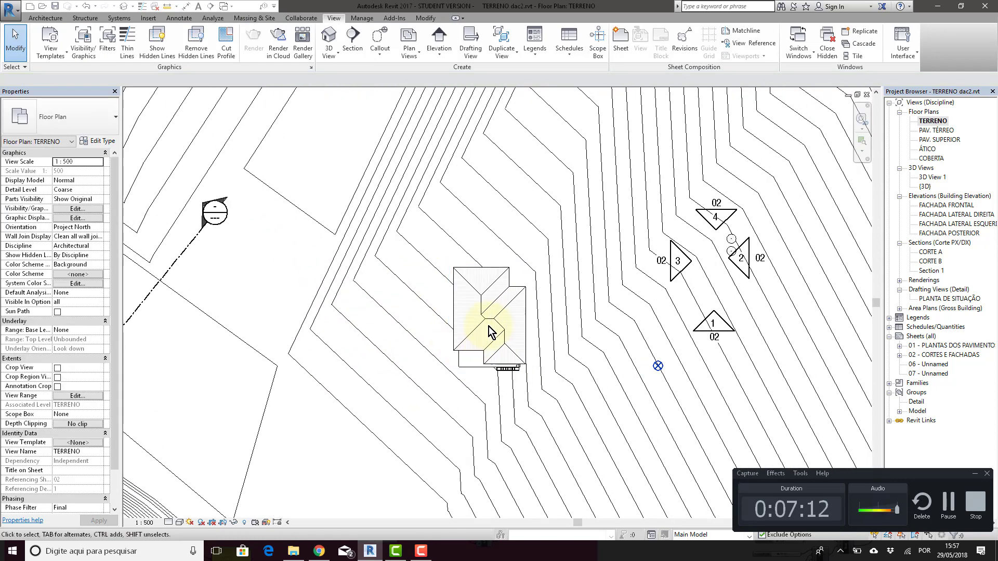
{"action": "left_click", "coordinate": [491, 320]}
{"action": "key", "text": "Escape"}
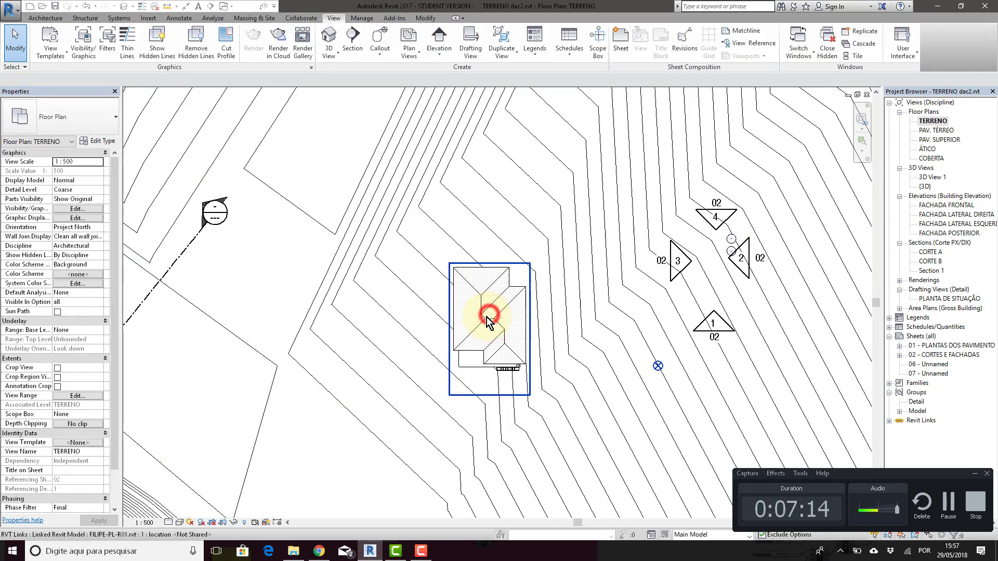
{"action": "left_click", "coordinate": [485, 317]}
{"action": "key", "text": "Escape"}
{"action": "scroll", "coordinate": [463, 312], "scroll_direction": "down", "scroll_amount": 4}
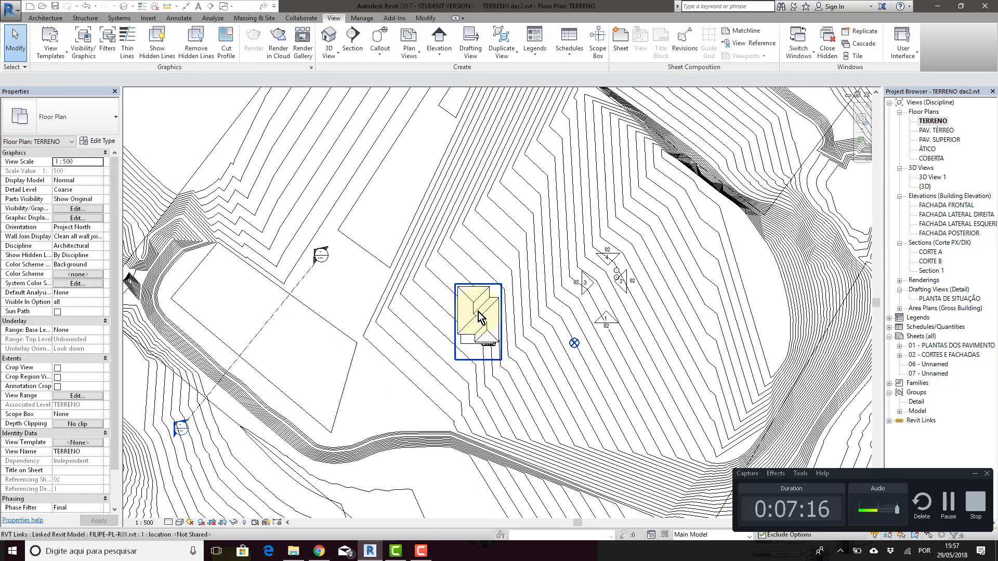
Move the linked house back westward, beside the closely spaced parallel contours.
{"action": "left_click", "coordinate": [478, 316]}
{"action": "scroll", "coordinate": [478, 312], "scroll_direction": "down", "scroll_amount": 2}
{"action": "scroll", "coordinate": [478, 312], "scroll_direction": "up", "scroll_amount": 1}
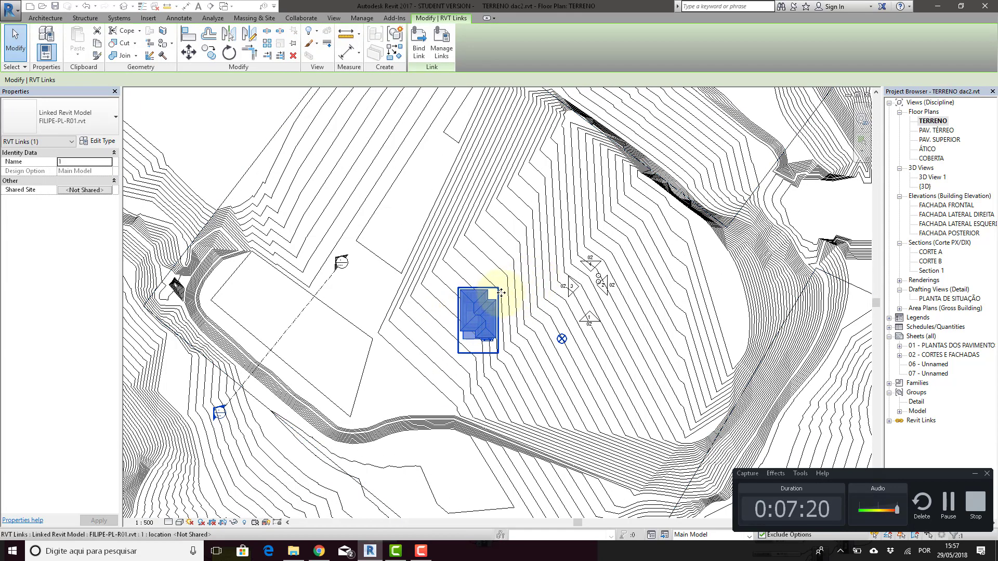
{"action": "left_click", "coordinate": [517, 282]}
{"action": "left_click", "coordinate": [478, 308]}
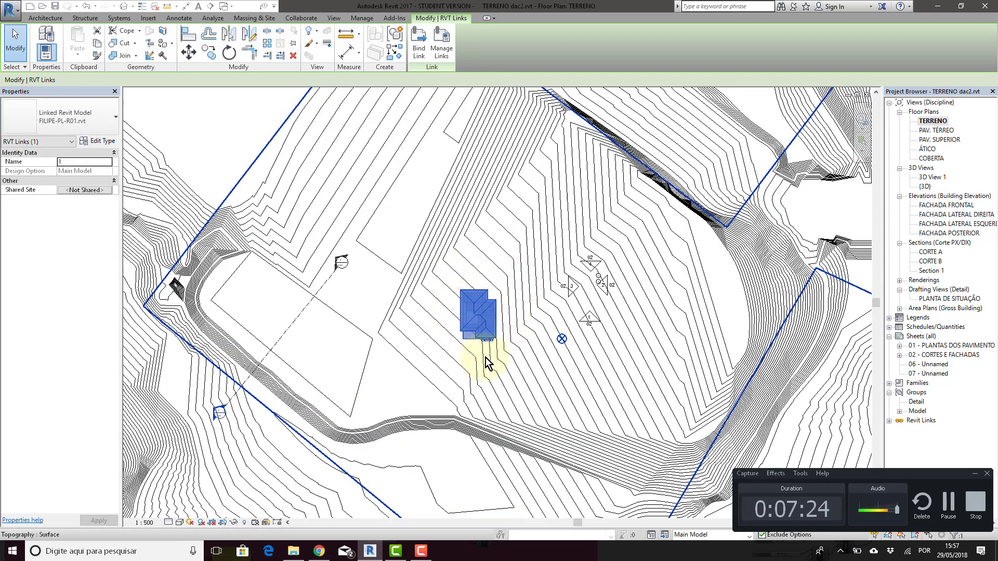
{"action": "scroll", "coordinate": [467, 324], "scroll_direction": "up", "scroll_amount": 3}
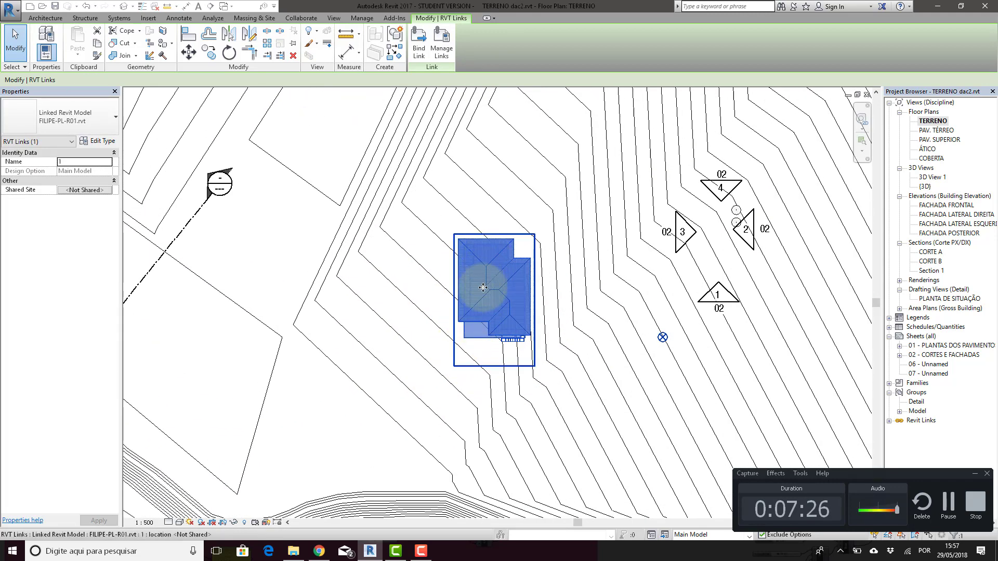
{"action": "scroll", "coordinate": [488, 292], "scroll_direction": "down", "scroll_amount": 1}
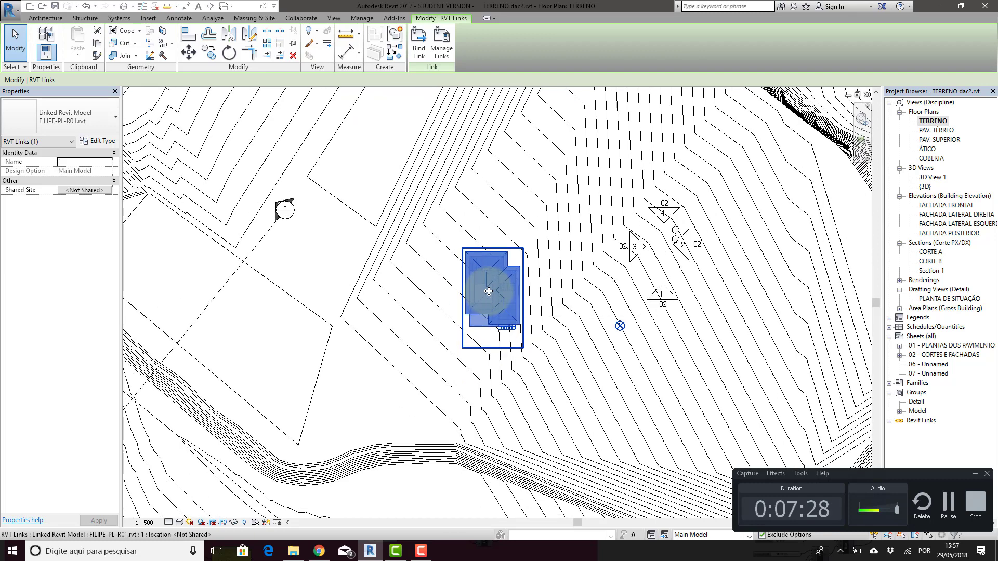
{"action": "left_click_drag", "start_coordinate": [470, 289], "coordinate": [409, 292]}
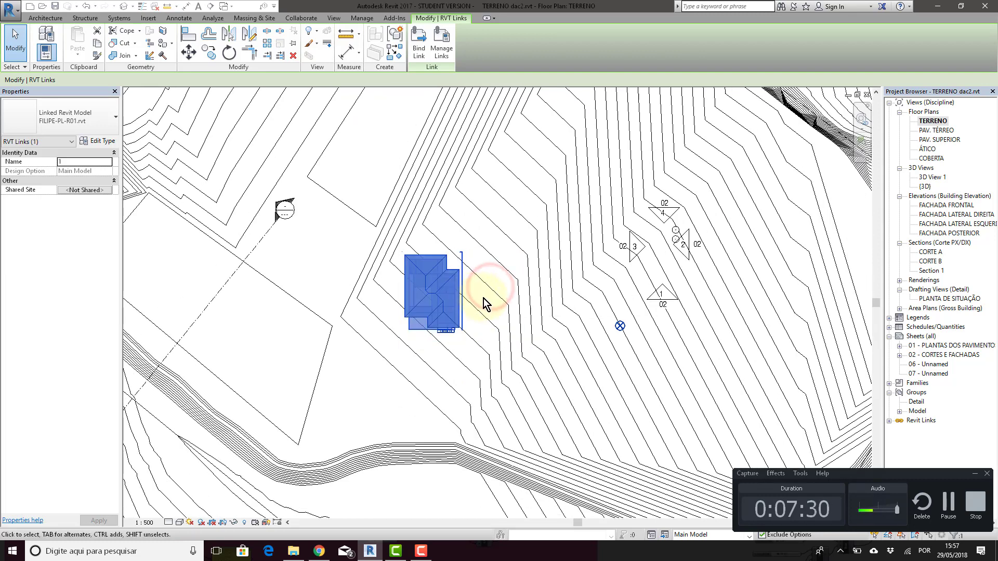
{"action": "left_click", "coordinate": [512, 281]}
{"action": "scroll", "coordinate": [416, 262], "scroll_direction": "up", "scroll_amount": 2}
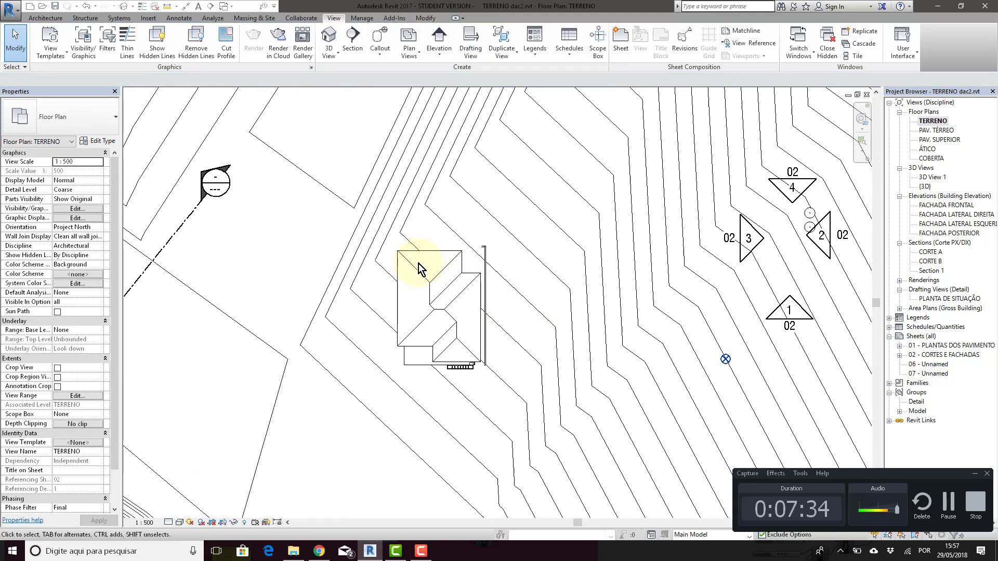
{"action": "left_click", "coordinate": [475, 276]}
{"action": "left_click", "coordinate": [547, 276]}
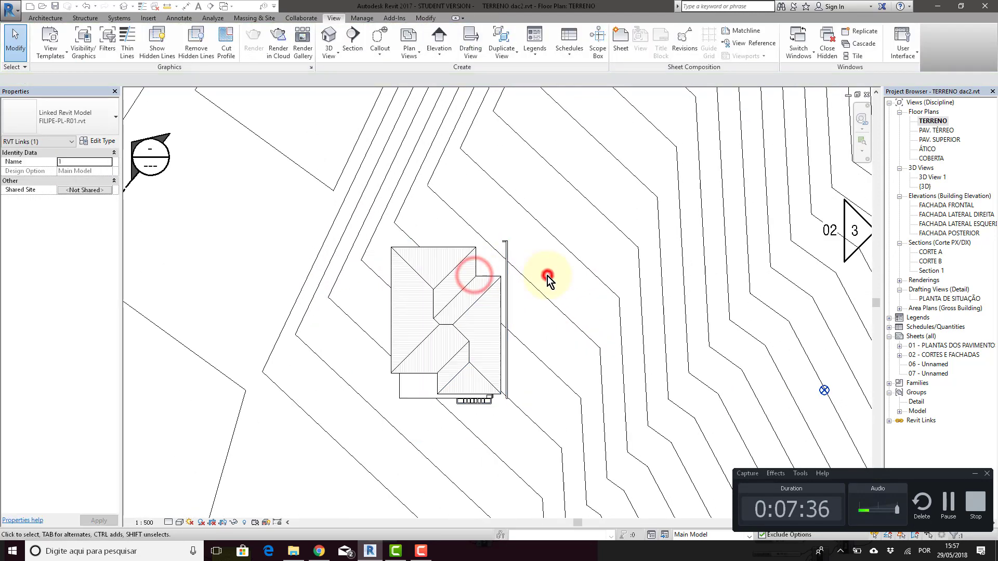
{"action": "left_click", "coordinate": [482, 300]}
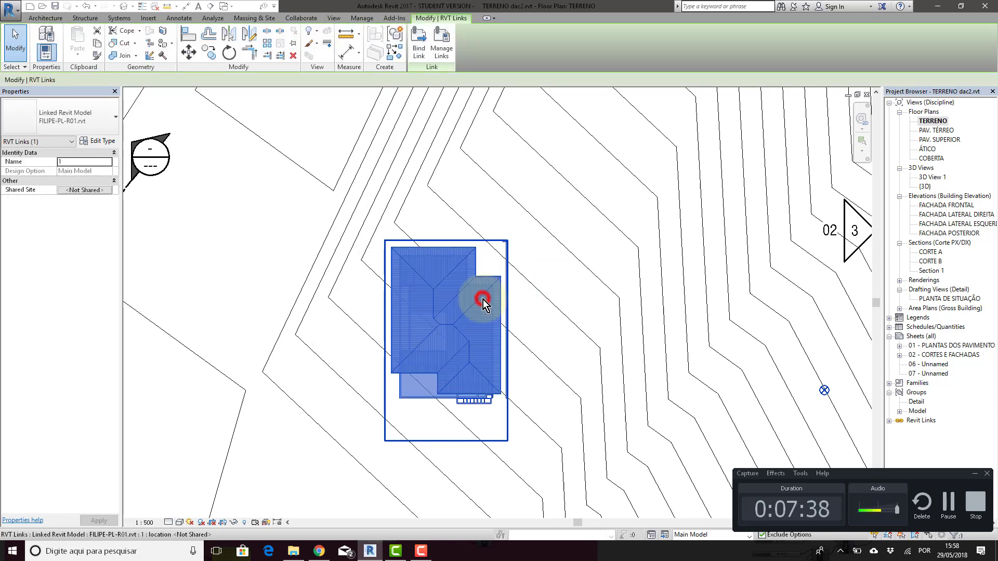
{"action": "left_click", "coordinate": [552, 291]}
{"action": "left_click", "coordinate": [480, 295]}
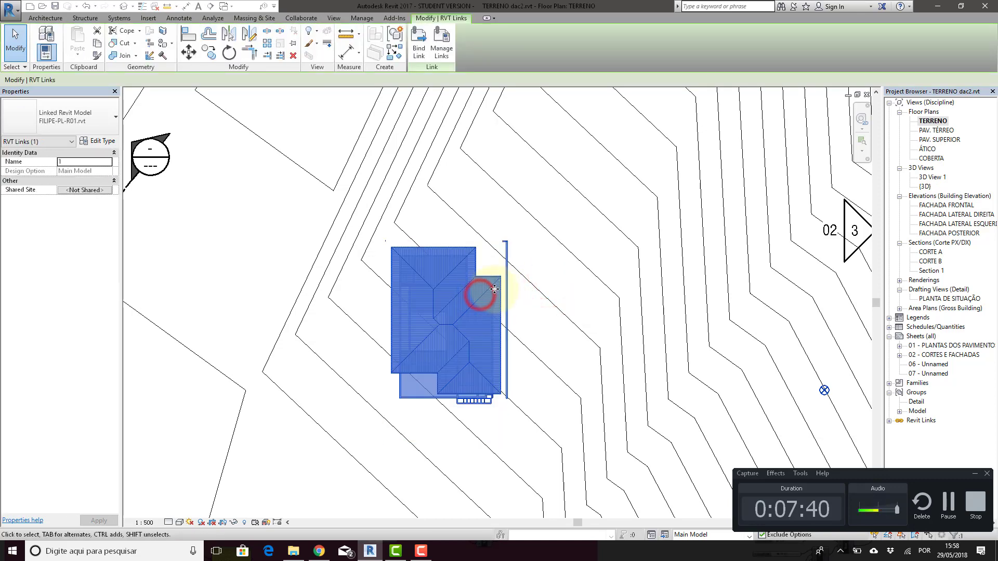
{"action": "left_click", "coordinate": [548, 301]}
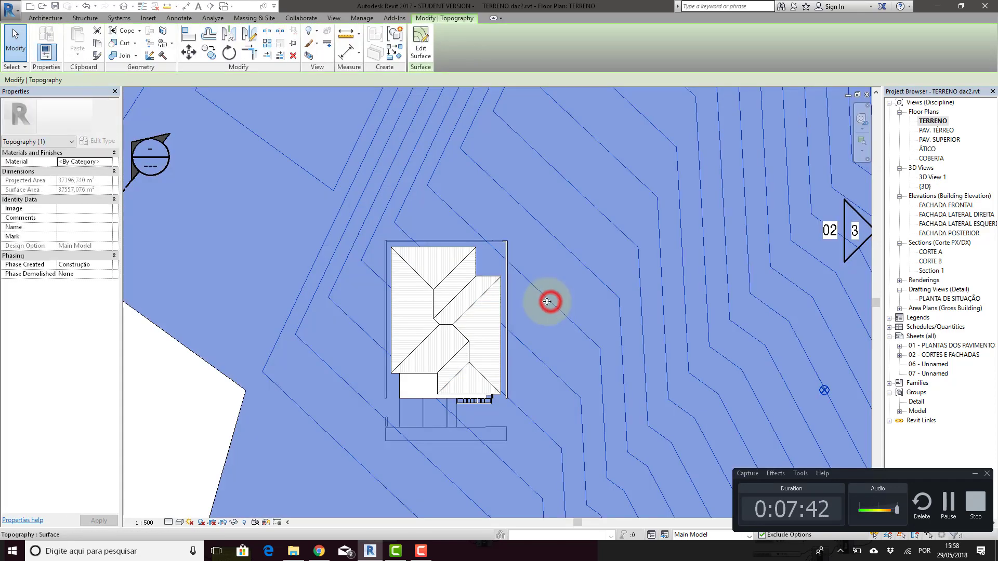
{"action": "left_click", "coordinate": [486, 306]}
{"action": "left_click", "coordinate": [472, 303]}
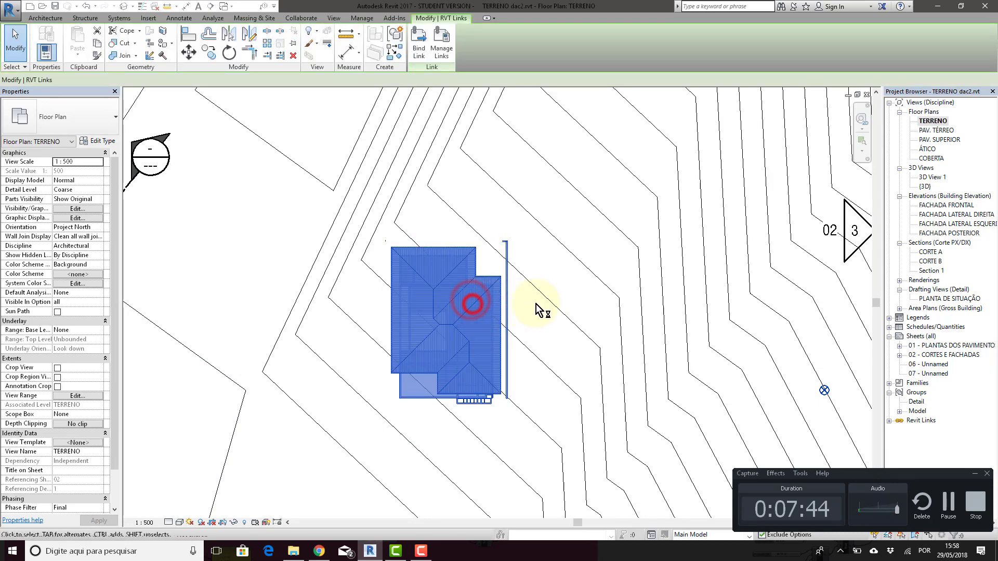
{"action": "left_click", "coordinate": [578, 292]}
{"action": "scroll", "coordinate": [544, 302], "scroll_direction": "down", "scroll_amount": 8}
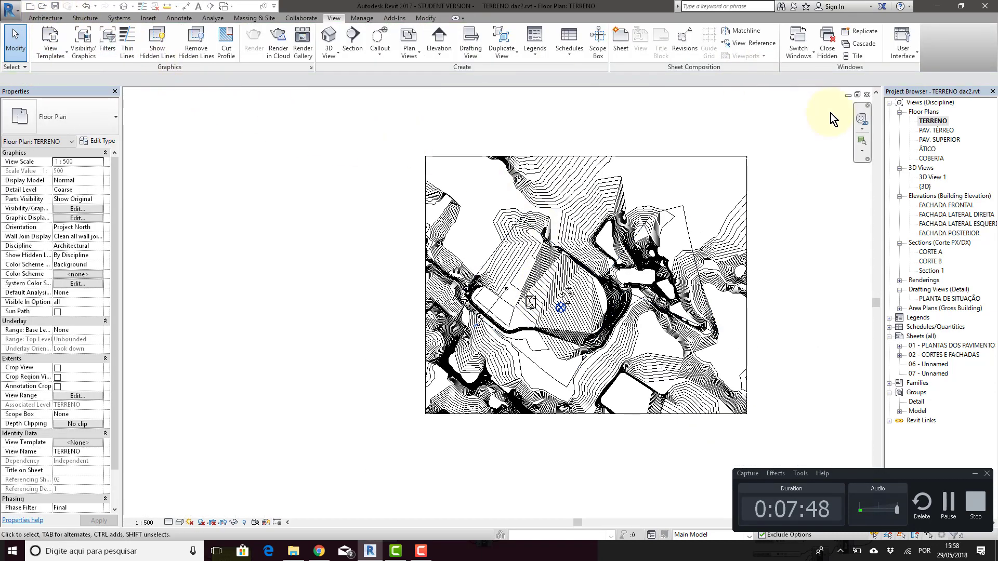
{"action": "scroll", "coordinate": [475, 304], "scroll_direction": "up", "scroll_amount": 10}
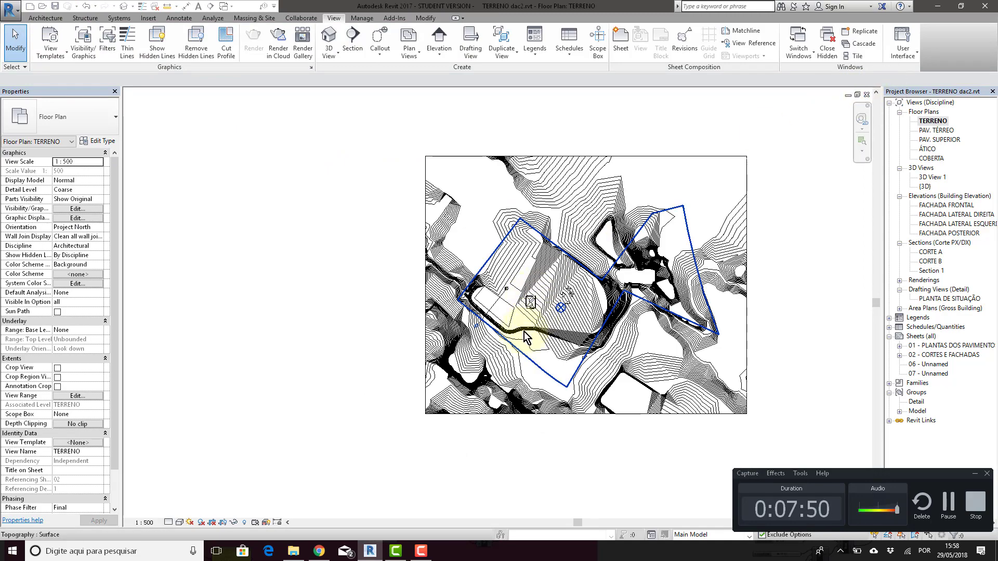
Move the linked house east and slightly south onto the contoured slope, closer to the elevation markers.
{"action": "left_click", "coordinate": [568, 270]}
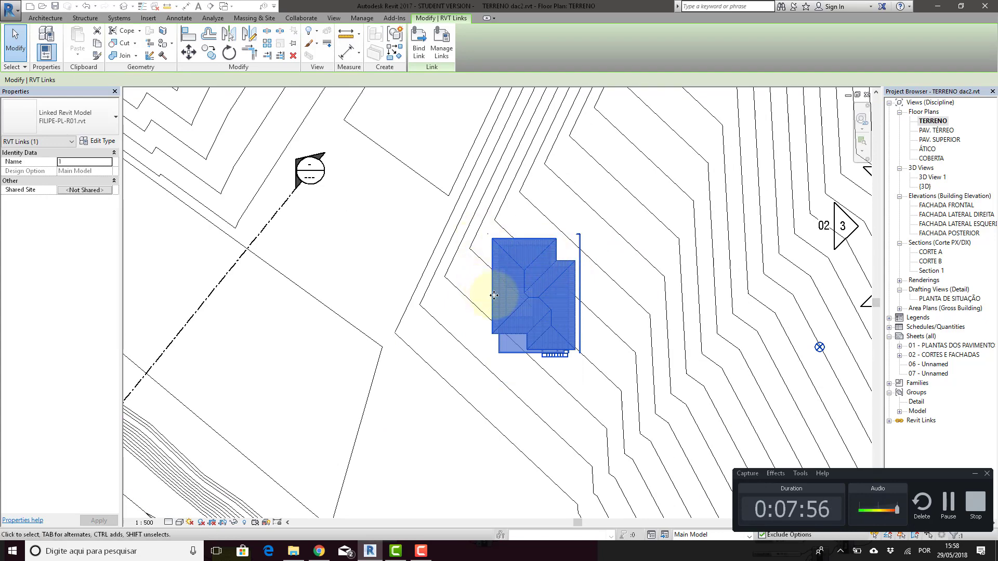
{"action": "scroll", "coordinate": [500, 295], "scroll_direction": "down", "scroll_amount": 4}
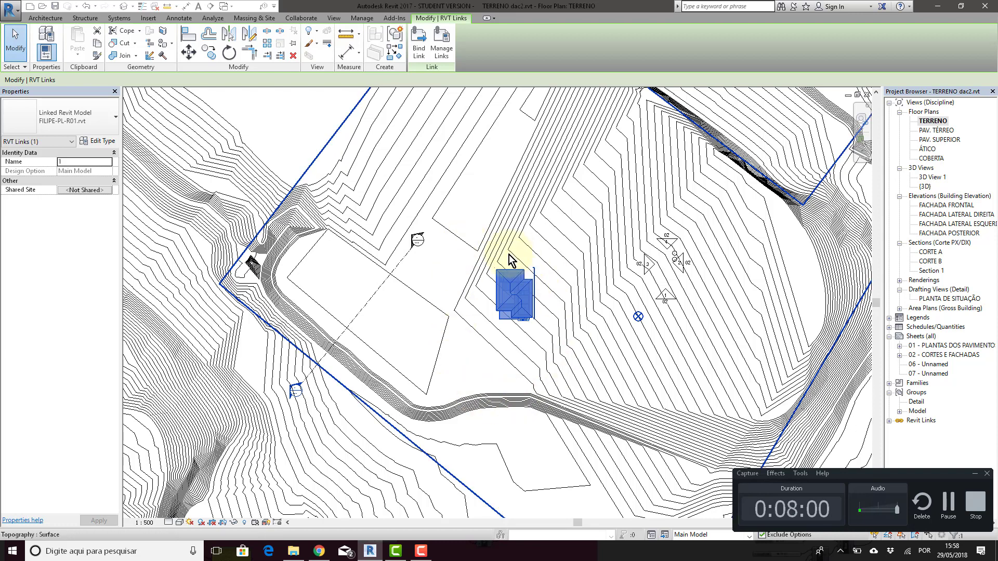
{"action": "scroll", "coordinate": [517, 291], "scroll_direction": "up", "scroll_amount": 3}
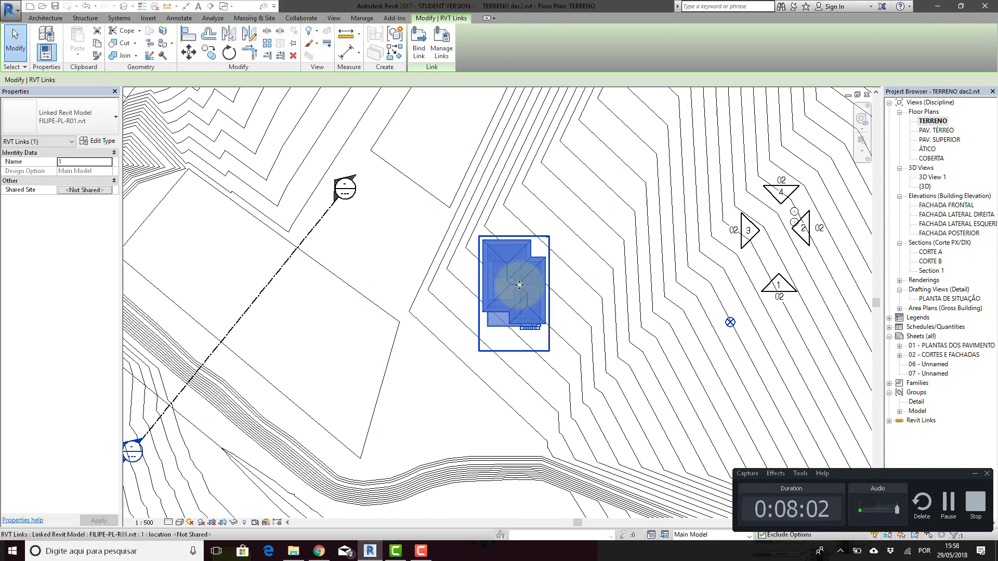
{"action": "left_click_drag", "start_coordinate": [560, 292], "coordinate": [630, 310]}
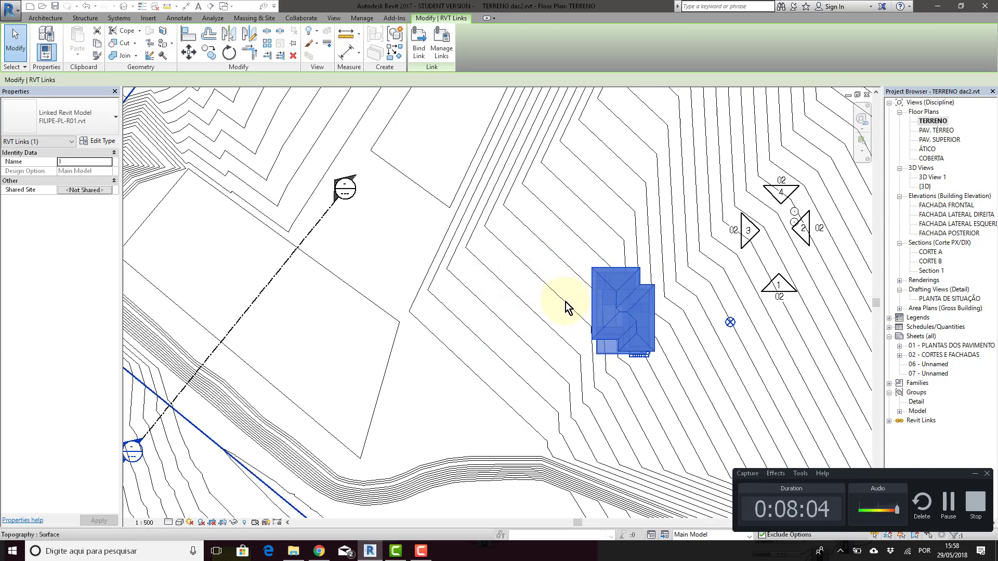
{"action": "key", "text": "Escape"}
{"action": "middle_click_drag", "start_coordinate": [563, 308], "coordinate": [515, 308]}
{"action": "left_click", "coordinate": [574, 302]}
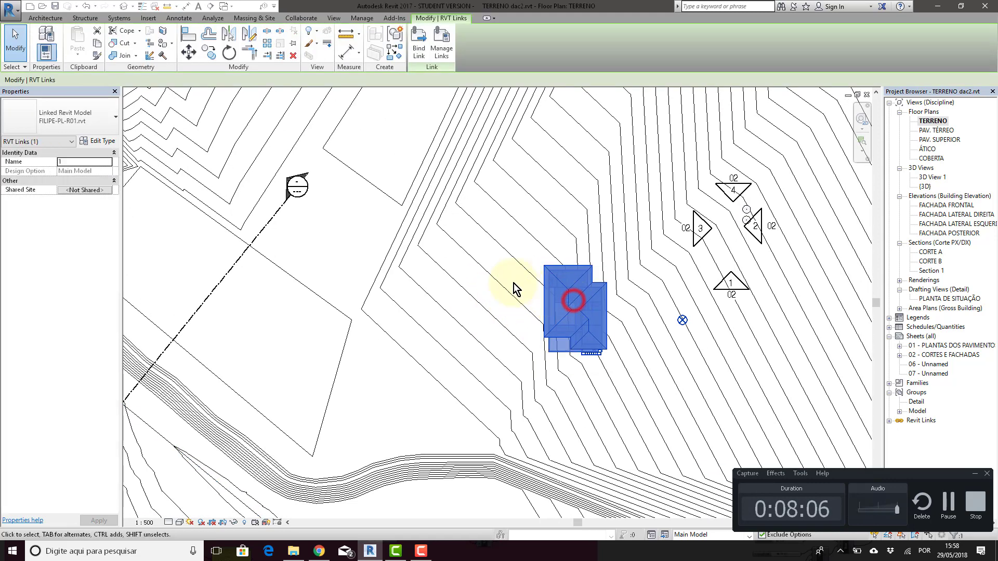
{"action": "key", "text": "Escape"}
{"action": "left_click", "coordinate": [570, 307]}
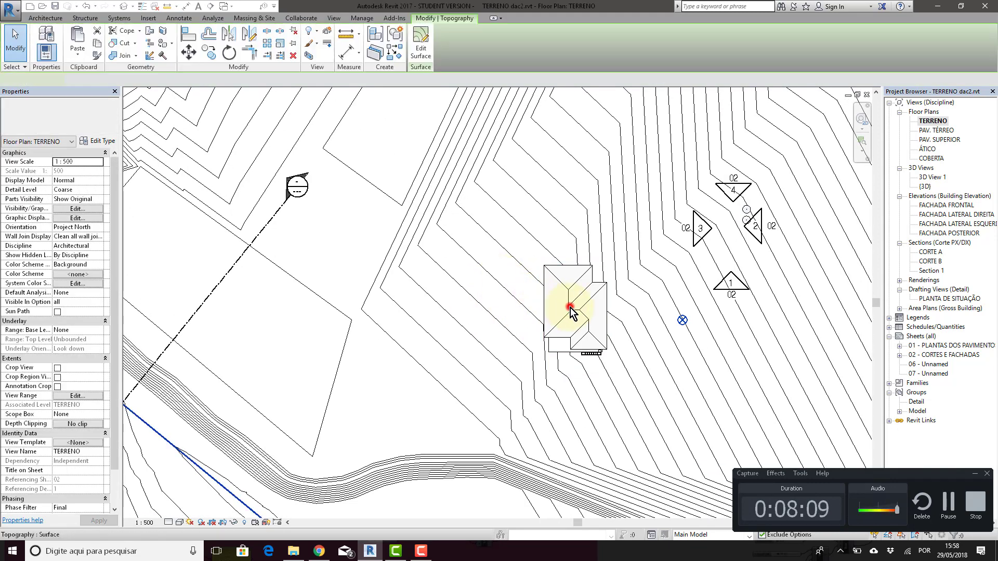
{"action": "key", "text": "Escape"}
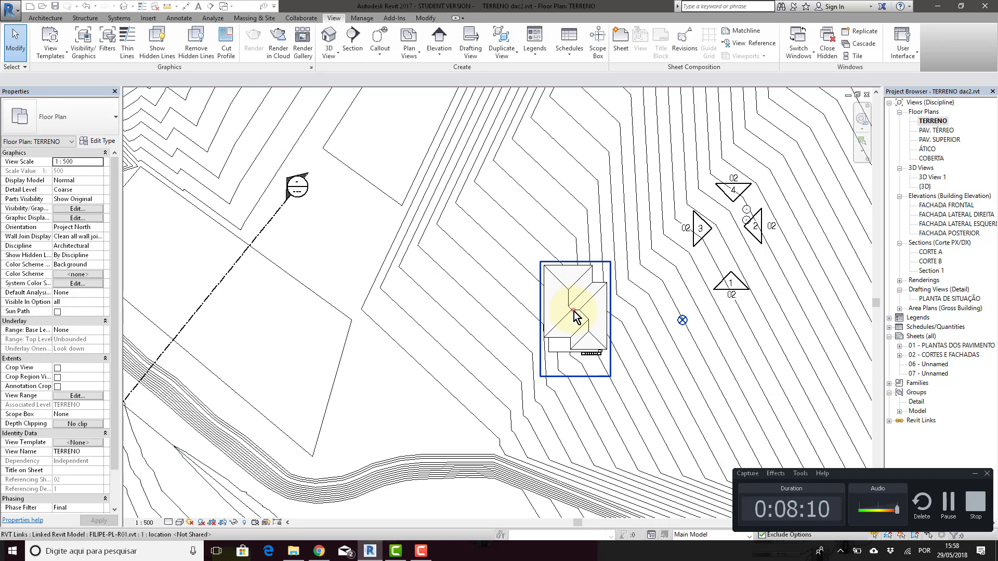
{"action": "left_click", "coordinate": [572, 308]}
{"action": "key", "text": "Escape"}
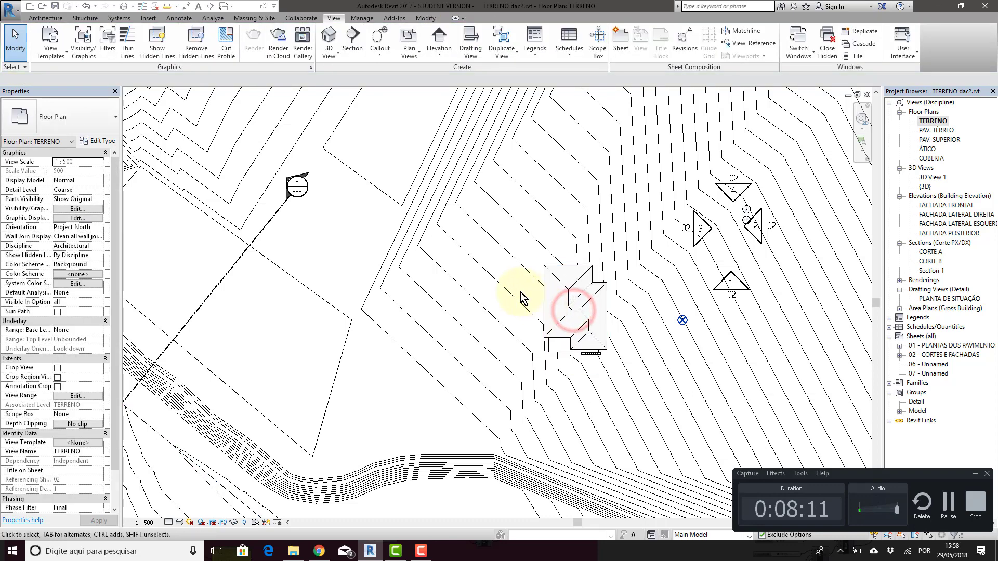
Open the default 3D view and move the linked house from the contoured slope onto the flat white lot.
{"action": "left_click", "coordinate": [123, 6]}
{"action": "middle_click_drag", "start_coordinate": [608, 356], "coordinate": [493, 310], "text": "shift"}
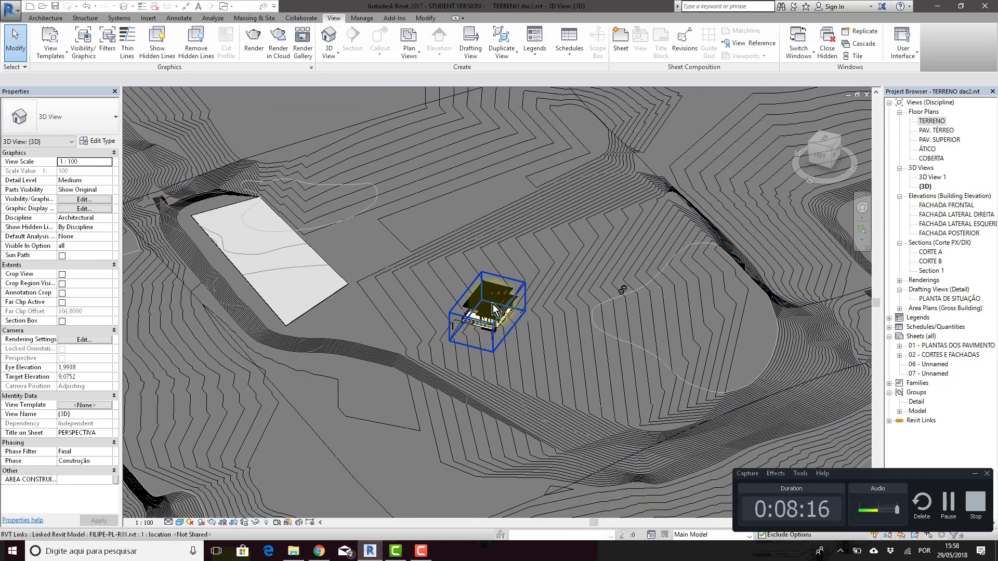
{"action": "left_click_drag", "start_coordinate": [493, 310], "coordinate": [283, 250]}
{"action": "left_click", "coordinate": [371, 254]}
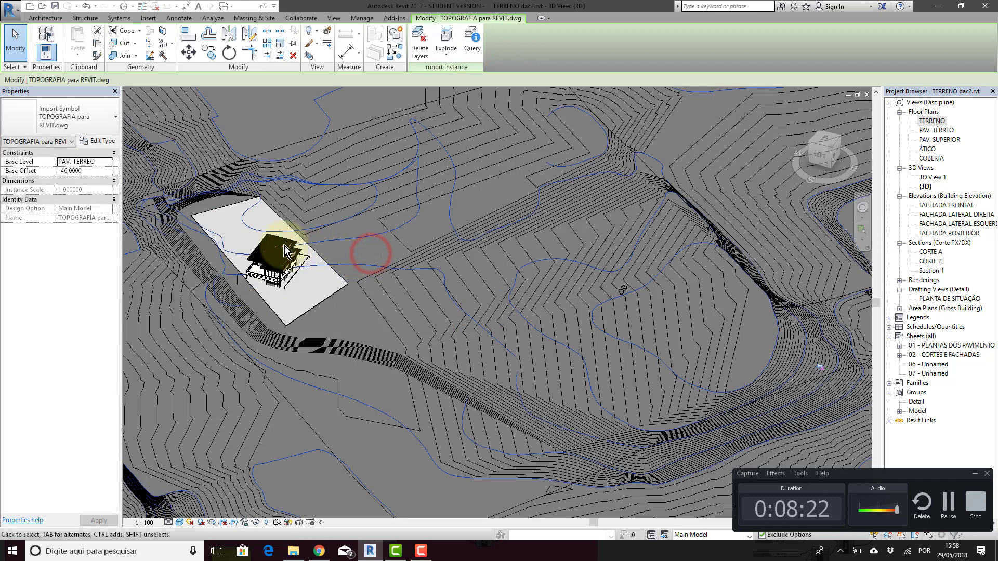
{"action": "key", "text": "Escape"}
Examine the linked house on the white lot up close in the 3D view, checking what belongs to the link.
{"action": "scroll", "coordinate": [251, 270], "scroll_direction": "up", "scroll_amount": 5}
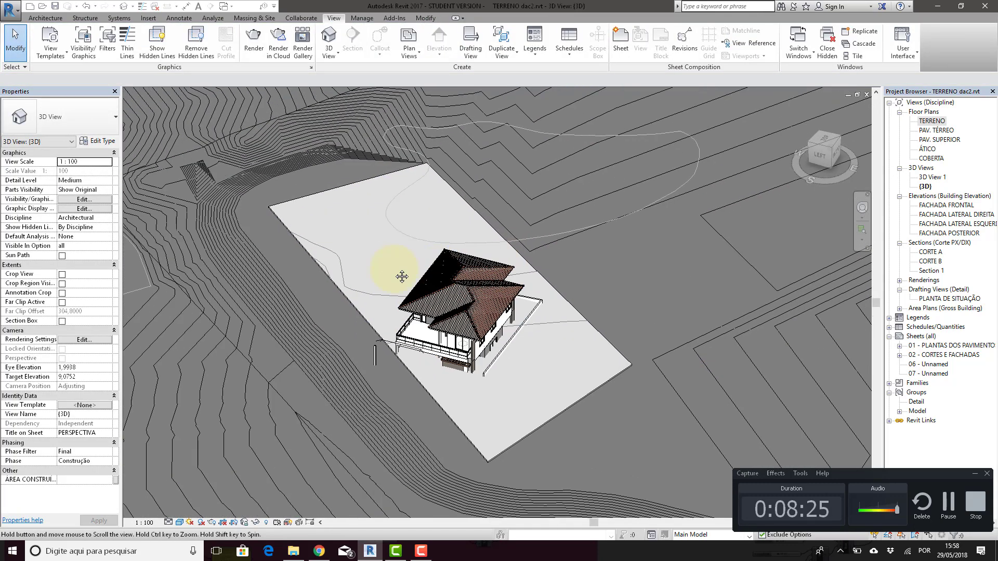
{"action": "scroll", "coordinate": [451, 291], "scroll_direction": "up", "scroll_amount": 2}
{"action": "left_click", "coordinate": [465, 292]}
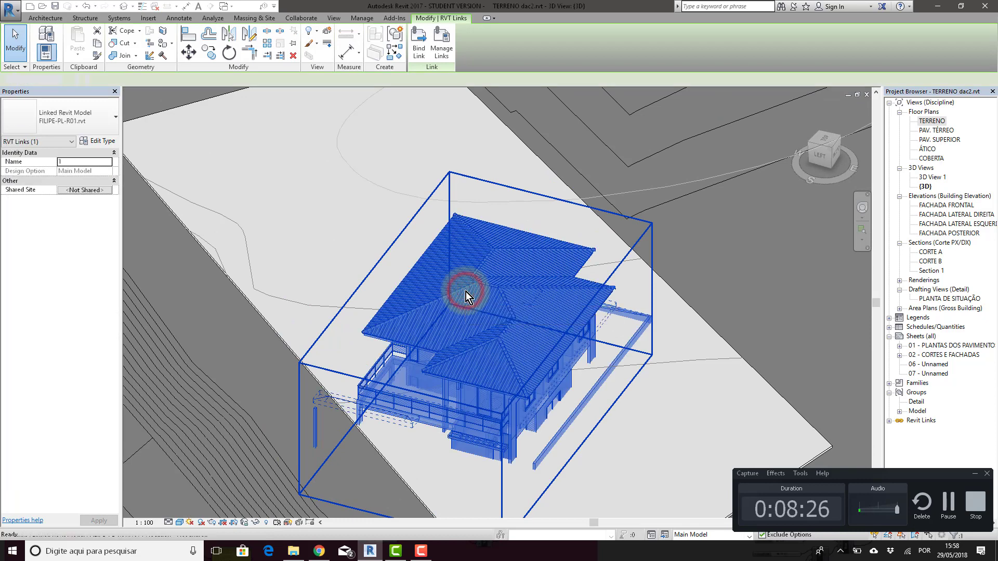
{"action": "key", "text": "Escape"}
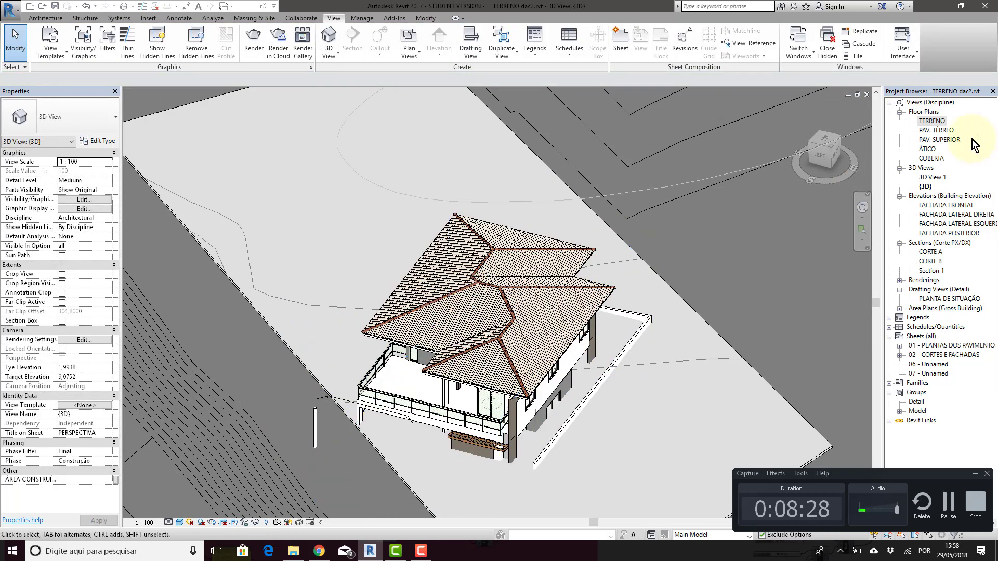
{"action": "left_click", "coordinate": [557, 300]}
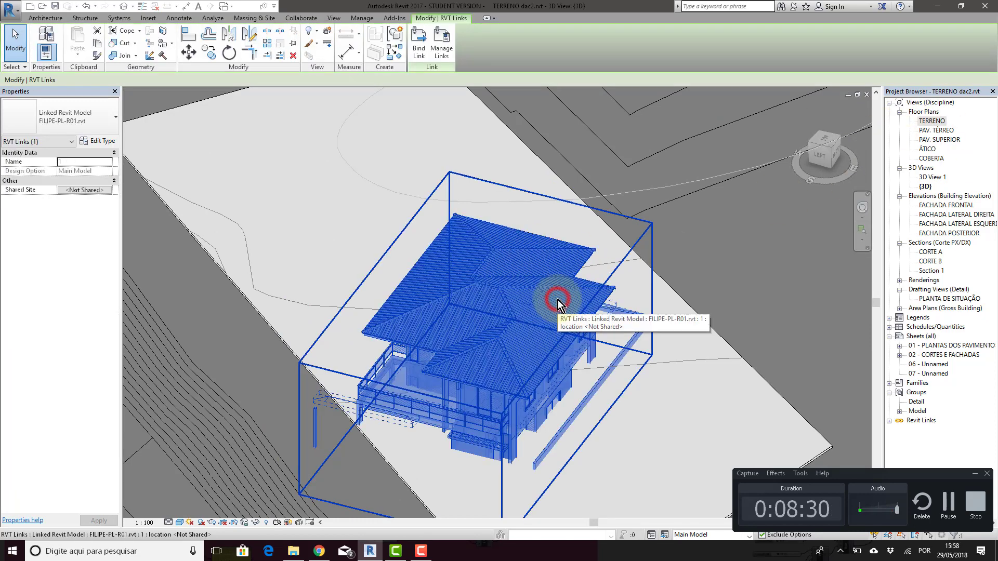
{"action": "left_click", "coordinate": [678, 283]}
{"action": "left_click", "coordinate": [583, 288]}
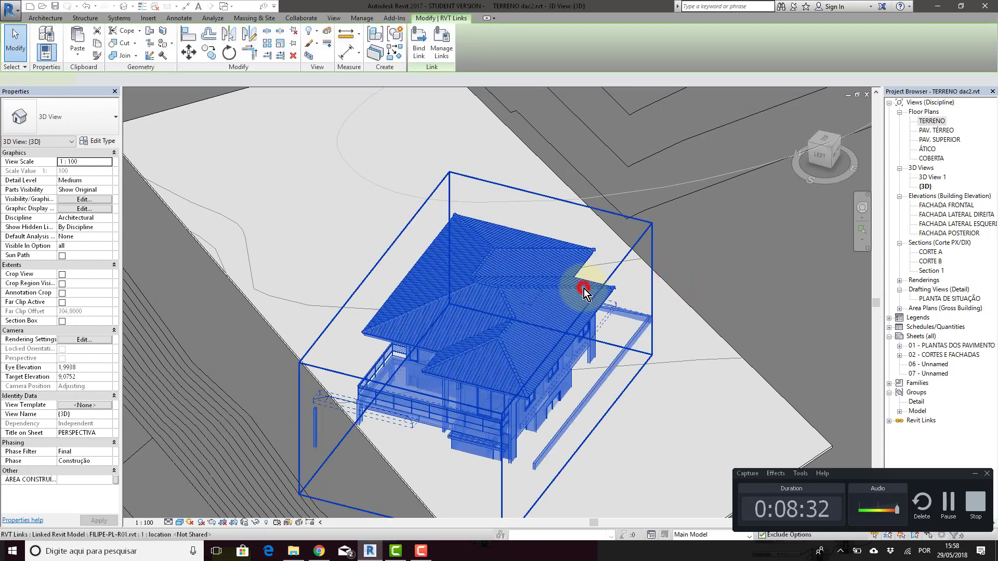
{"action": "left_click", "coordinate": [408, 152]}
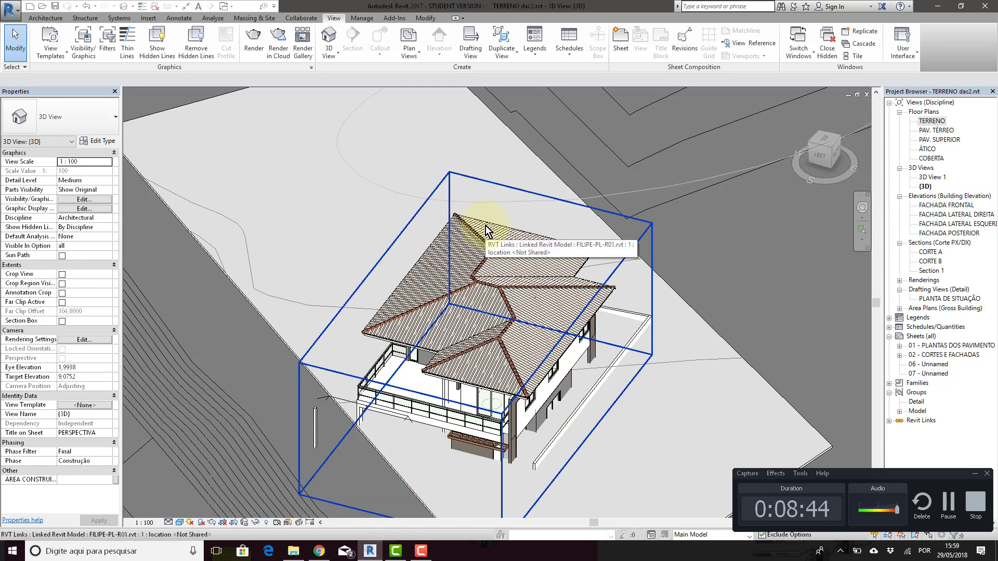
Switch the FILIPE-PL-R01.rvt link's display settings to Custom in the 3D view's visibility/graphic overrides.
{"action": "key", "text": "v"}
{"action": "key", "text": "g"}
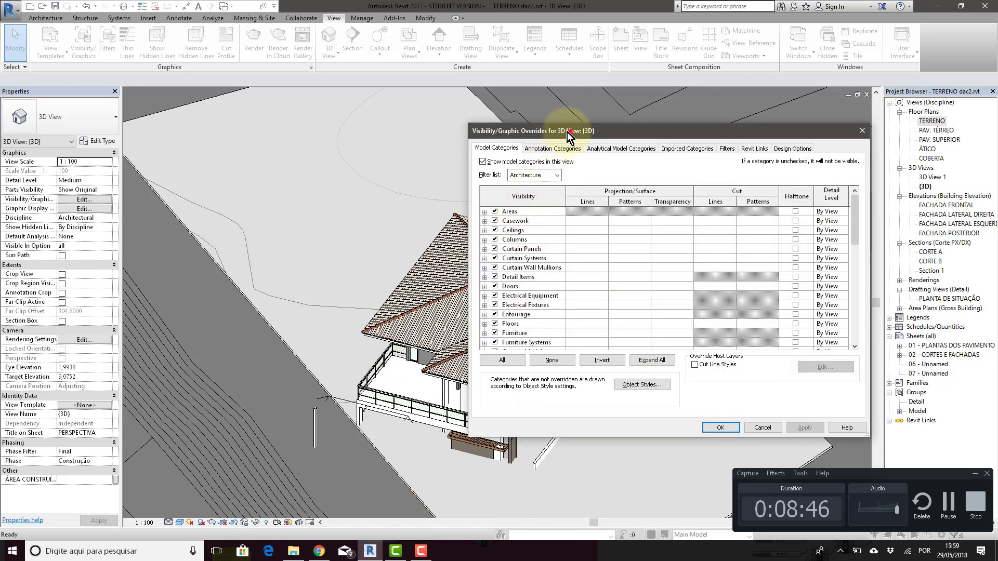
{"action": "left_click_drag", "start_coordinate": [570, 131], "coordinate": [464, 132]}
{"action": "left_click", "coordinate": [645, 150]}
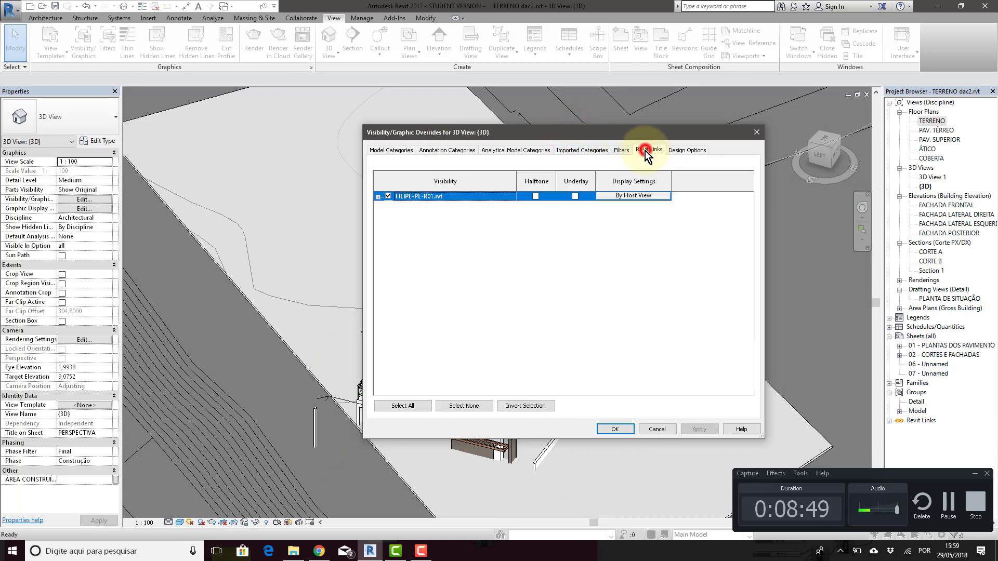
{"action": "left_click", "coordinate": [628, 195]}
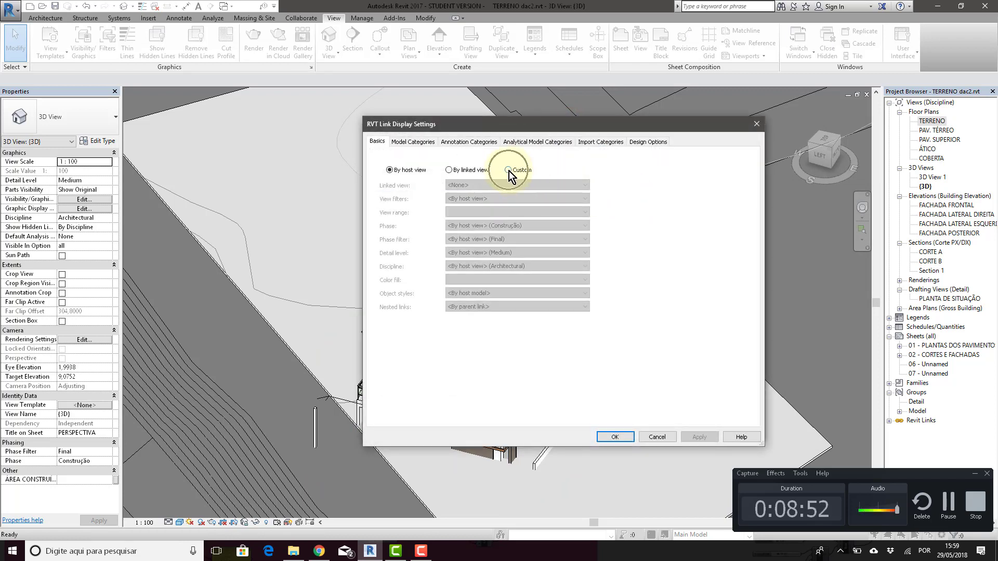
{"action": "left_click", "coordinate": [508, 170]}
Uncheck Architecture in the filter list of the link's annotation categories and accept the link display settings and view overrides.
{"action": "left_click", "coordinate": [402, 142]}
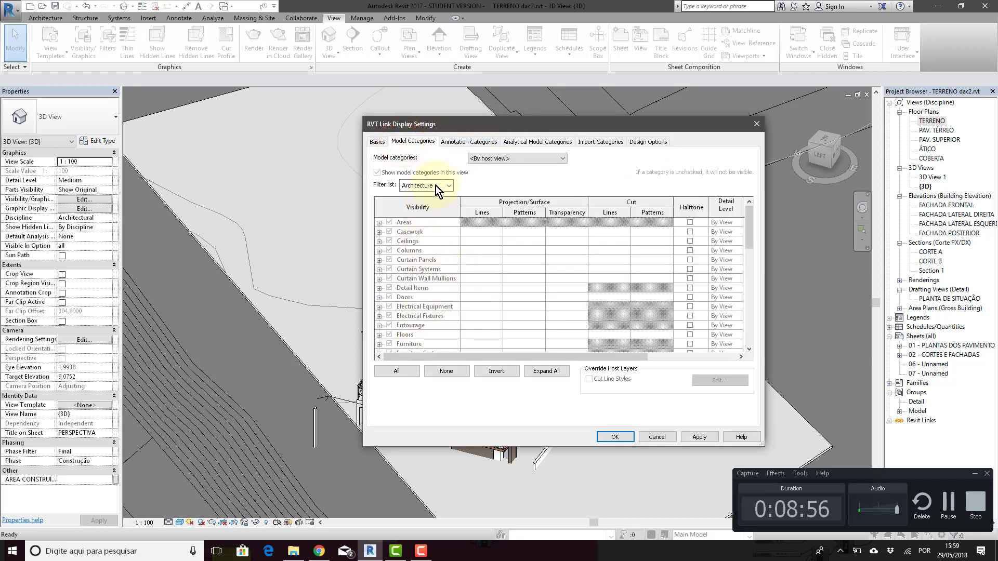
{"action": "left_click", "coordinate": [438, 183]}
{"action": "left_click", "coordinate": [438, 182]}
{"action": "left_click", "coordinate": [478, 184]}
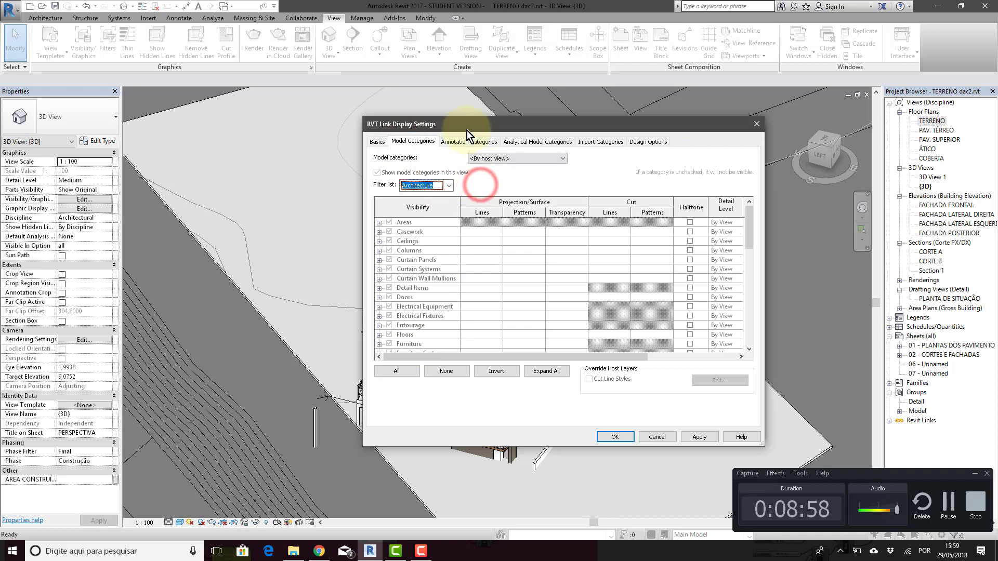
{"action": "left_click", "coordinate": [464, 145]}
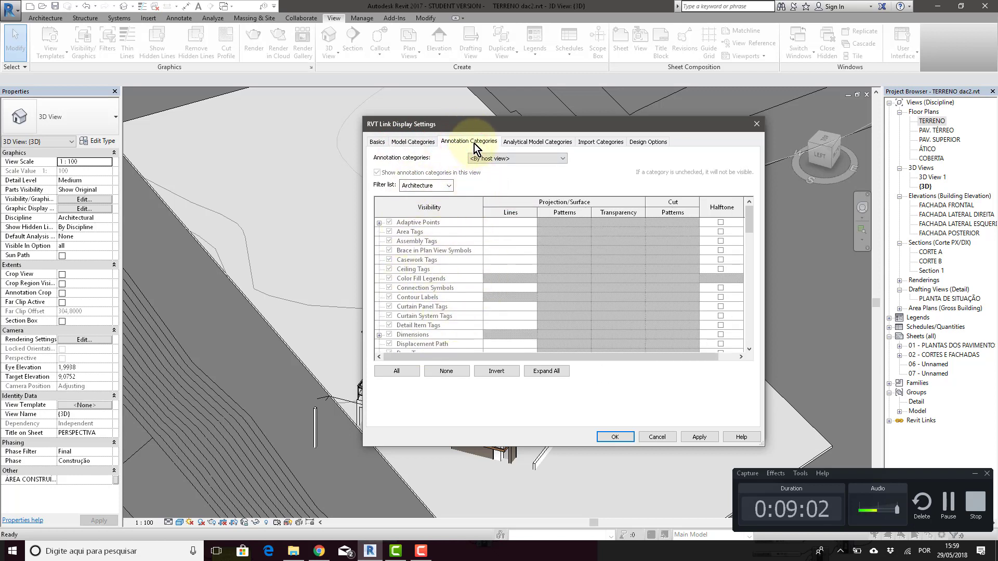
{"action": "left_click", "coordinate": [448, 185]}
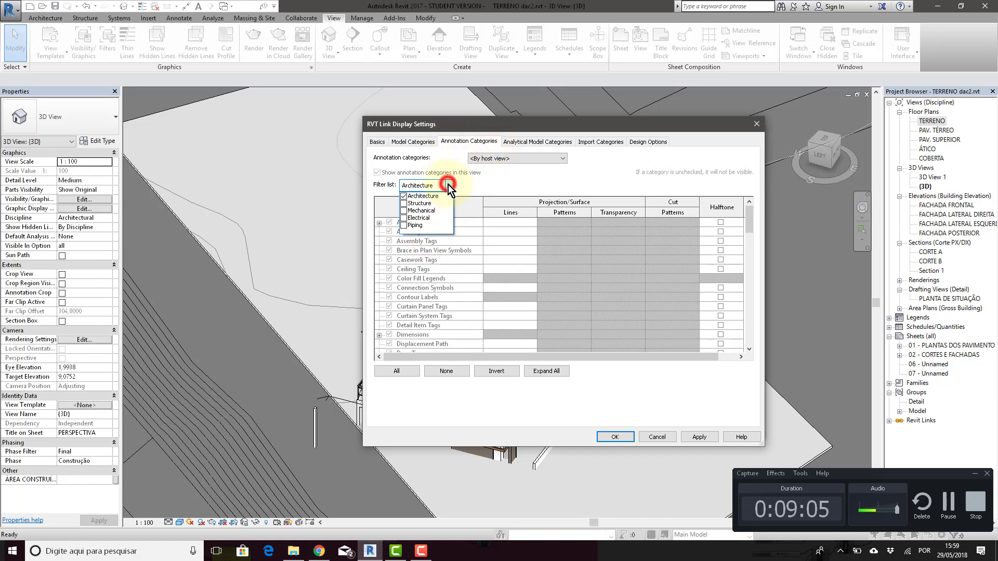
{"action": "left_click", "coordinate": [403, 196]}
{"action": "left_click", "coordinate": [602, 435]}
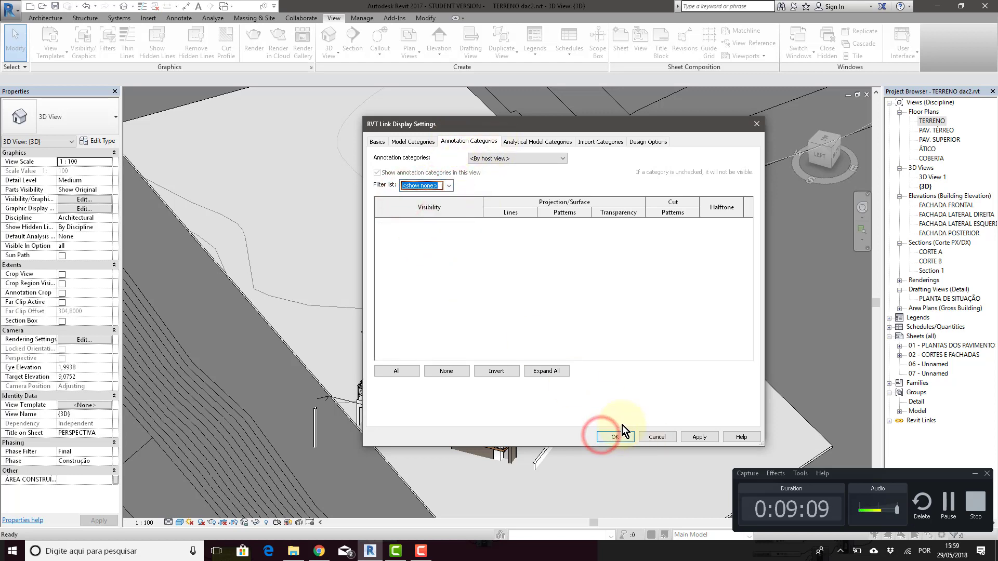
{"action": "left_click", "coordinate": [609, 438]}
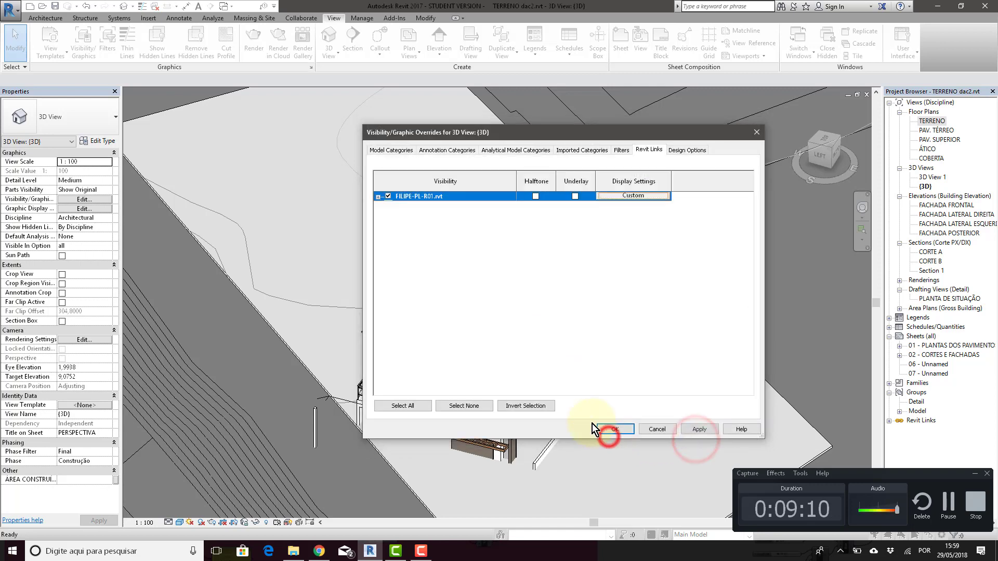
{"action": "left_click", "coordinate": [616, 429]}
Examine how the linked house sits on the white lot and surrounding terrain from several 3D angles.
{"action": "left_click", "coordinate": [527, 310]}
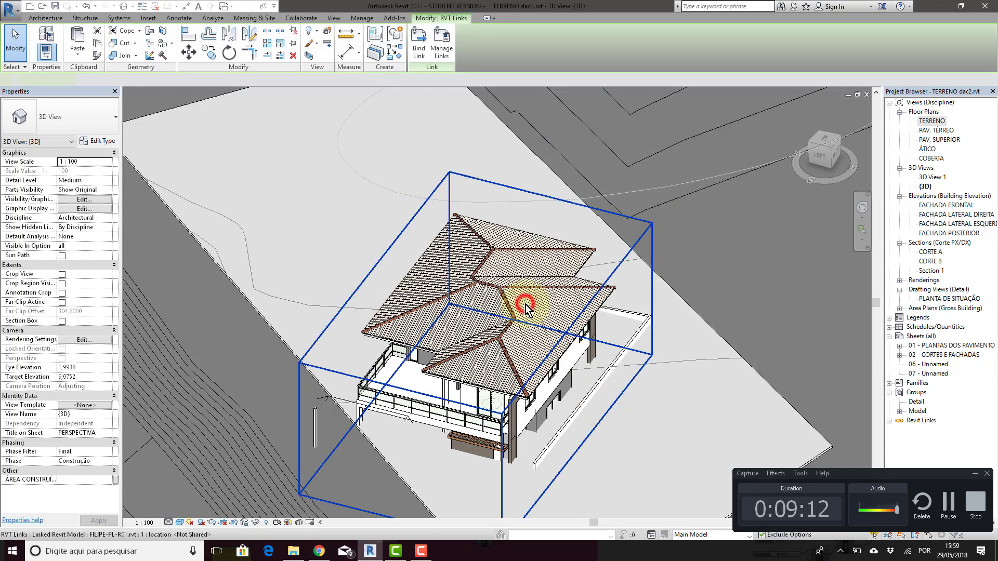
{"action": "left_click", "coordinate": [691, 289]}
{"action": "left_click", "coordinate": [611, 291]}
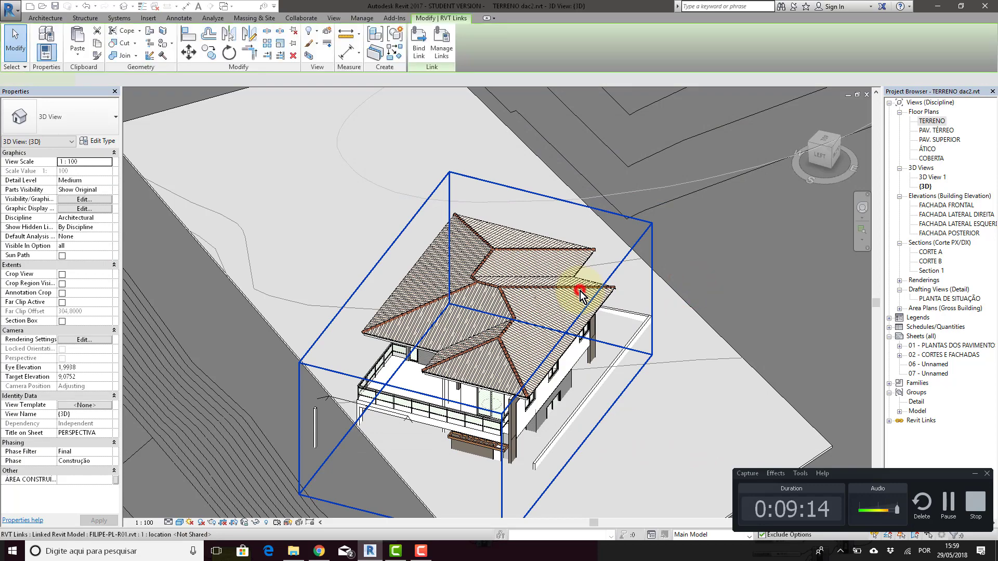
{"action": "left_click", "coordinate": [750, 282]}
{"action": "scroll", "coordinate": [749, 283], "scroll_direction": "down", "scroll_amount": 3}
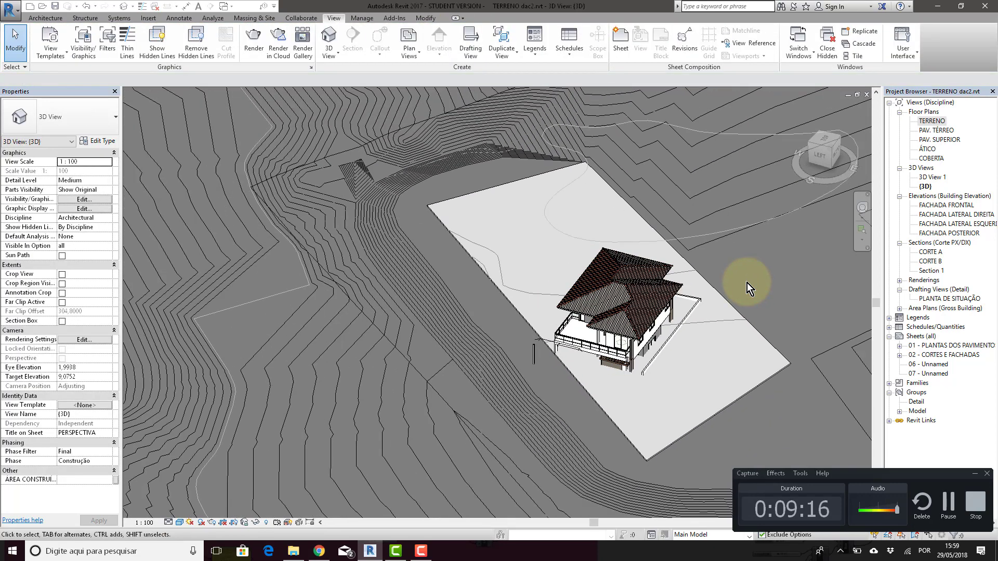
{"action": "middle_click_drag", "start_coordinate": [747, 283], "coordinate": [653, 292], "text": "shift"}
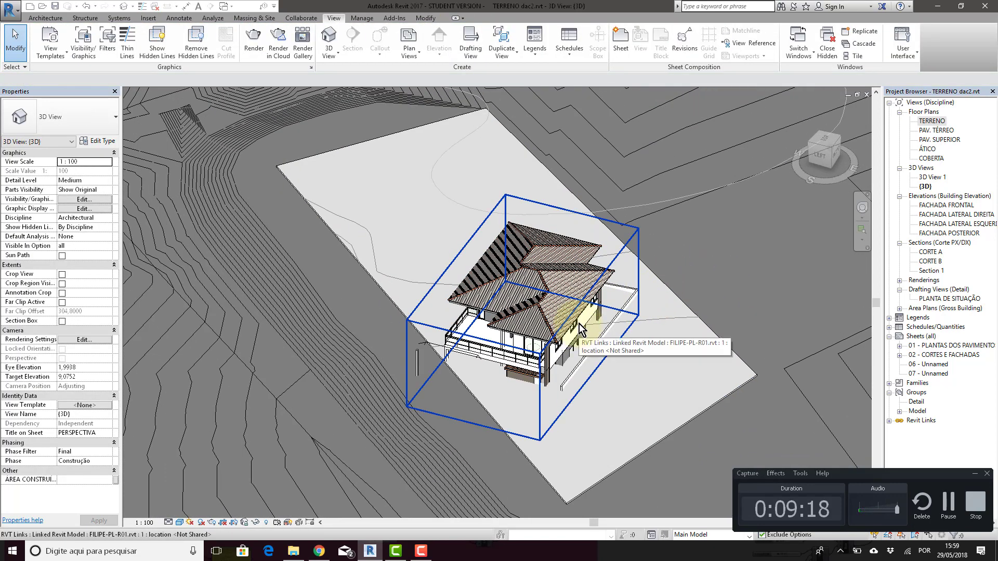
{"action": "scroll", "coordinate": [659, 342], "scroll_direction": "up", "scroll_amount": 2}
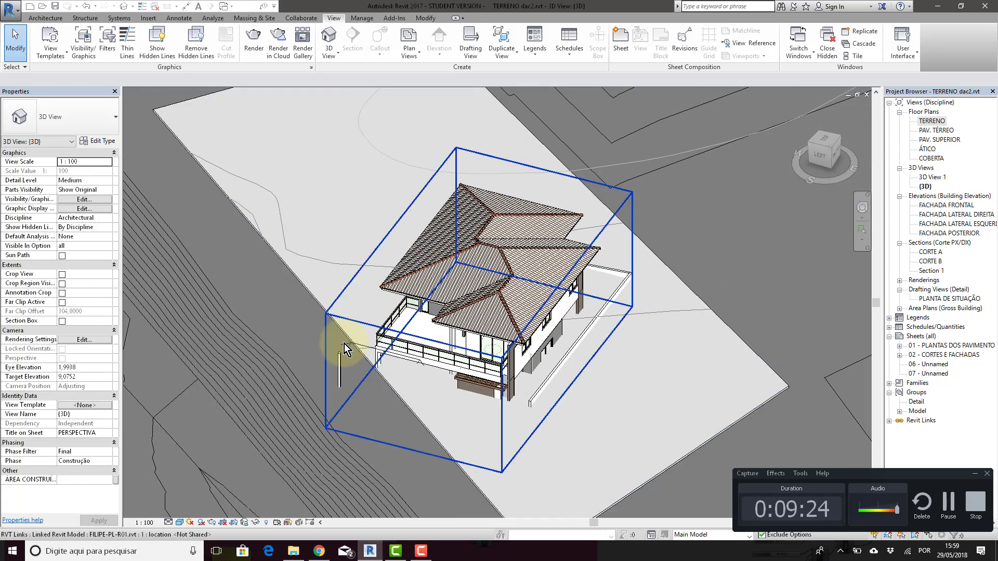
{"action": "left_click", "coordinate": [453, 332]}
{"action": "left_click", "coordinate": [684, 275]}
{"action": "scroll", "coordinate": [684, 276], "scroll_direction": "down", "scroll_amount": 4}
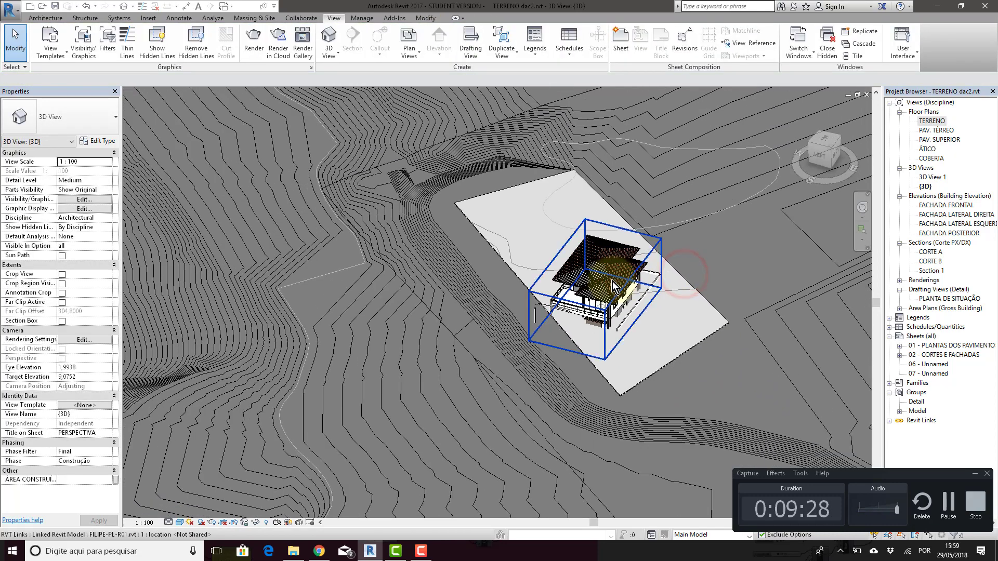
{"action": "middle_click_drag", "start_coordinate": [582, 301], "coordinate": [559, 321]}
{"action": "scroll", "coordinate": [430, 285], "scroll_direction": "up", "scroll_amount": 6}
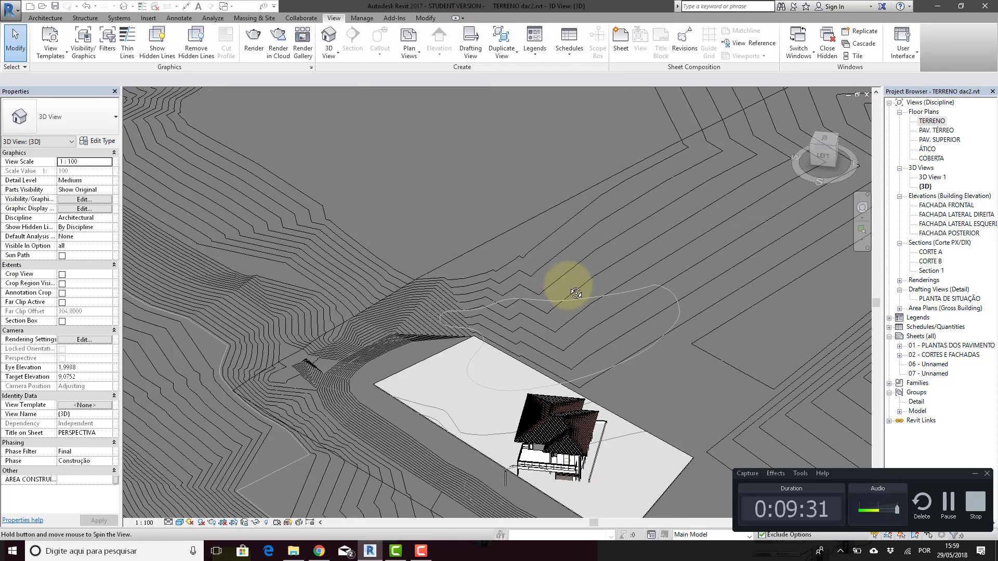
{"action": "scroll", "coordinate": [591, 379], "scroll_direction": "down", "scroll_amount": 5}
{"action": "middle_click_drag", "start_coordinate": [527, 83], "coordinate": [664, 347], "text": "shift"}
{"action": "scroll", "coordinate": [795, 384], "scroll_direction": "up", "scroll_amount": 5}
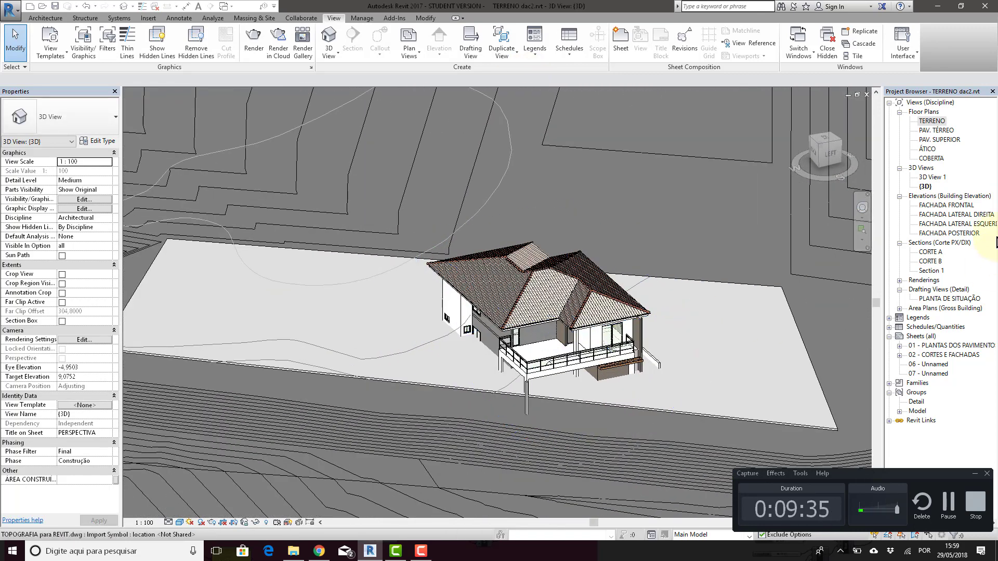
In the TERRENO plan, move the linked house slightly northwest so the section line passes through its middle.
{"action": "double_click", "coordinate": [932, 121]}
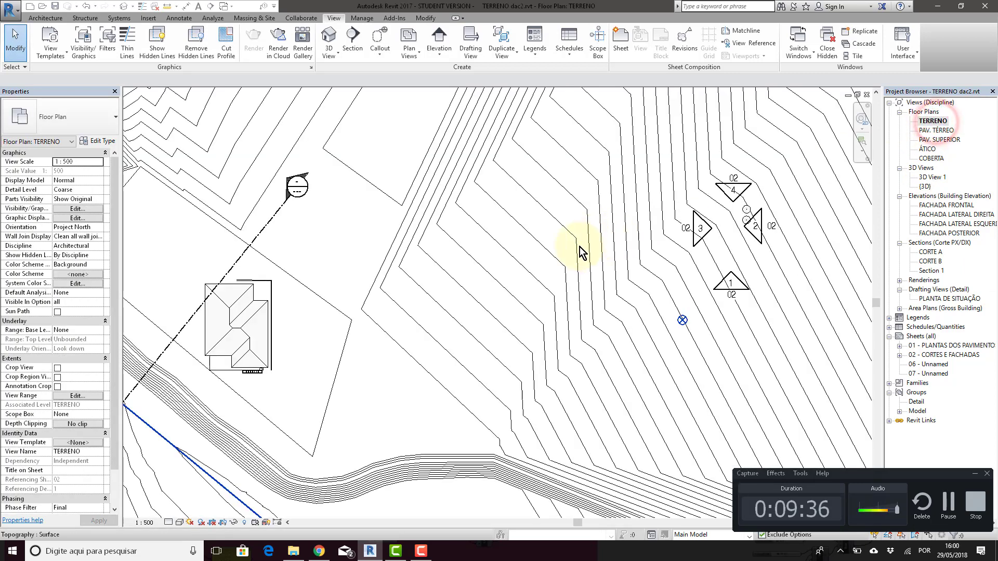
{"action": "left_click_drag", "start_coordinate": [283, 294], "coordinate": [274, 272]}
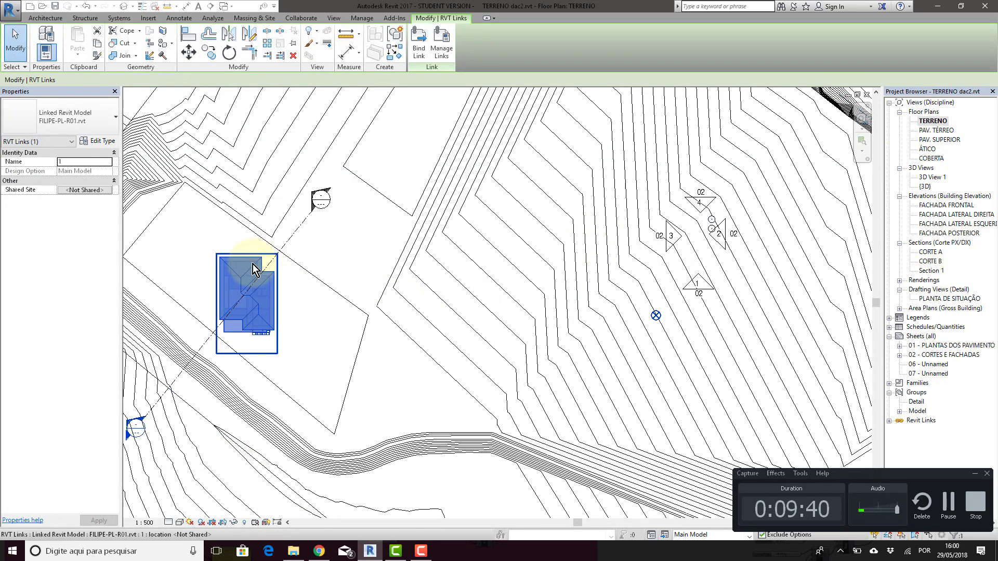
{"action": "left_click", "coordinate": [300, 223]}
Open the Section 1 view and extend its crop region upward well above the house's roof.
{"action": "double_click", "coordinate": [931, 271]}
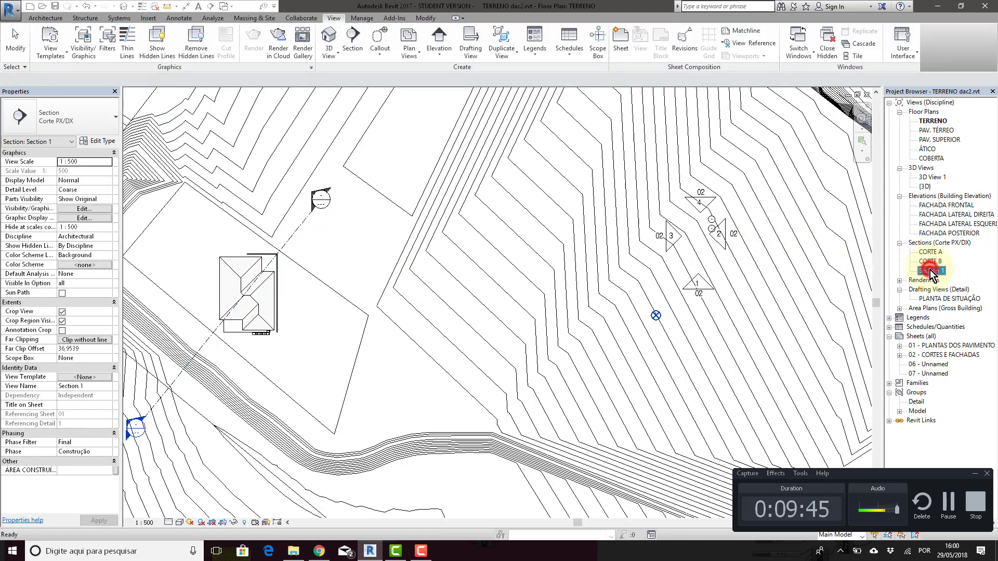
{"action": "left_click", "coordinate": [470, 248]}
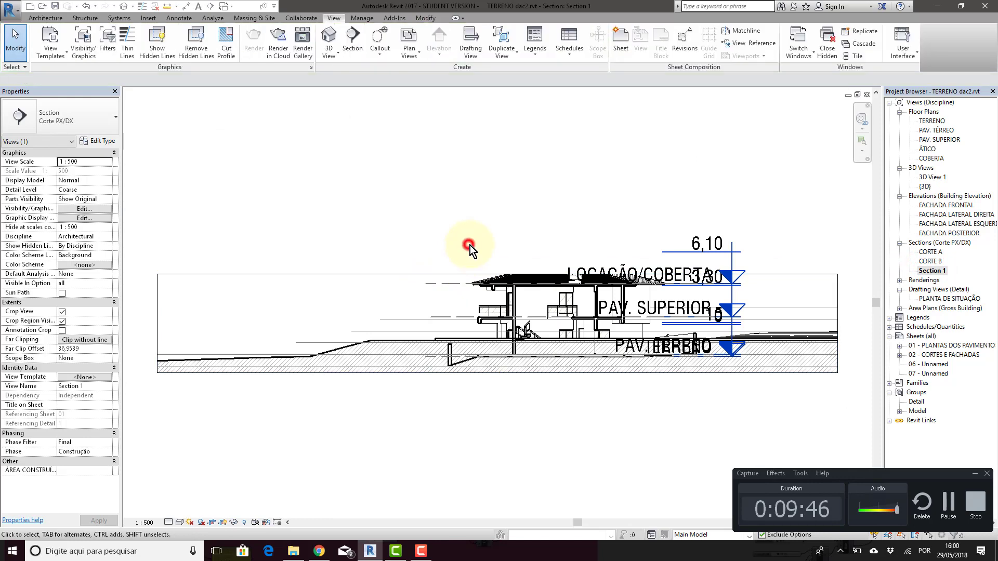
{"action": "left_click", "coordinate": [425, 273]}
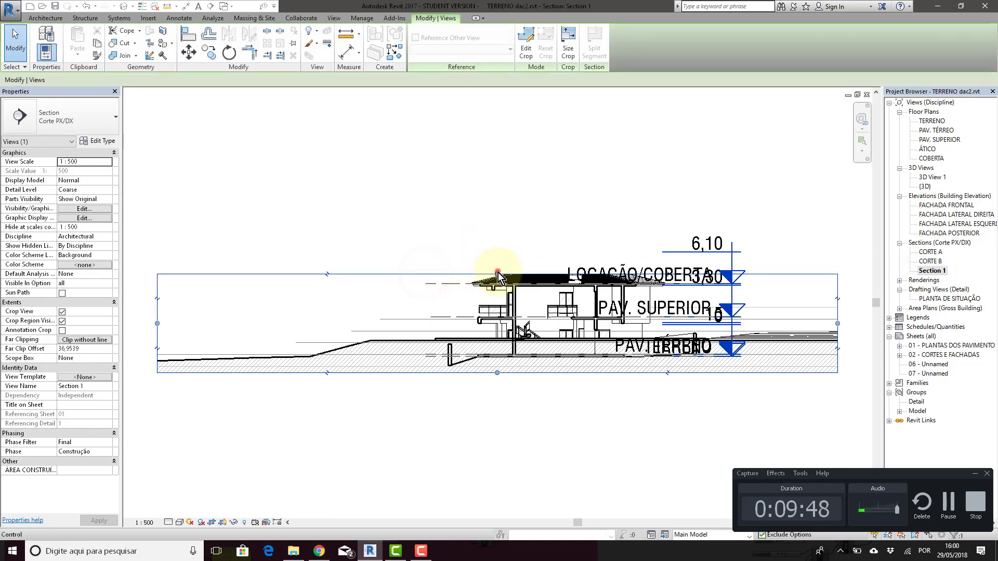
{"action": "left_click_drag", "start_coordinate": [497, 273], "coordinate": [509, 149]}
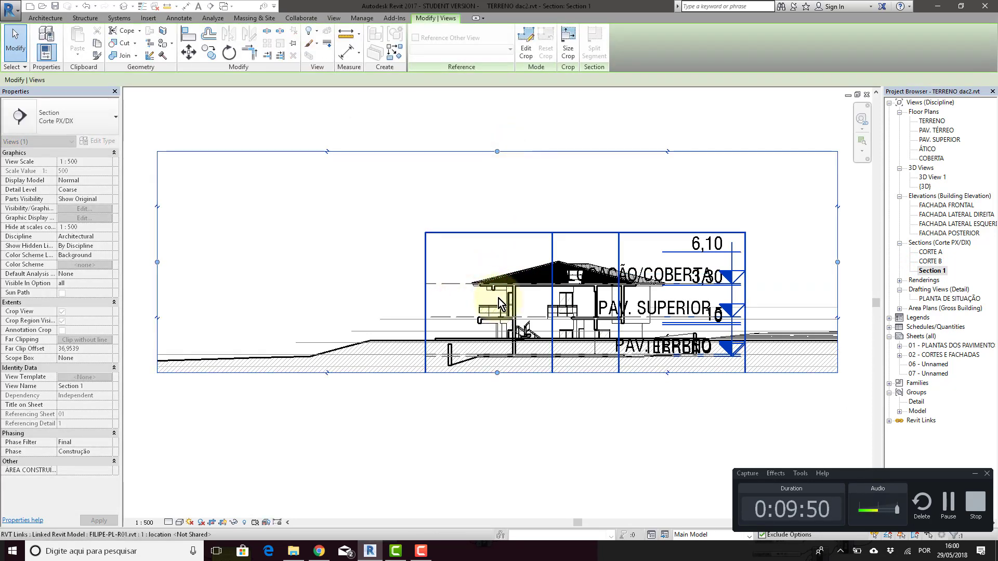
In Section 1, move the linked house straight up about 1 m so its ground slab rests on the flat terrain surface.
{"action": "scroll", "coordinate": [523, 363], "scroll_direction": "up", "scroll_amount": 2}
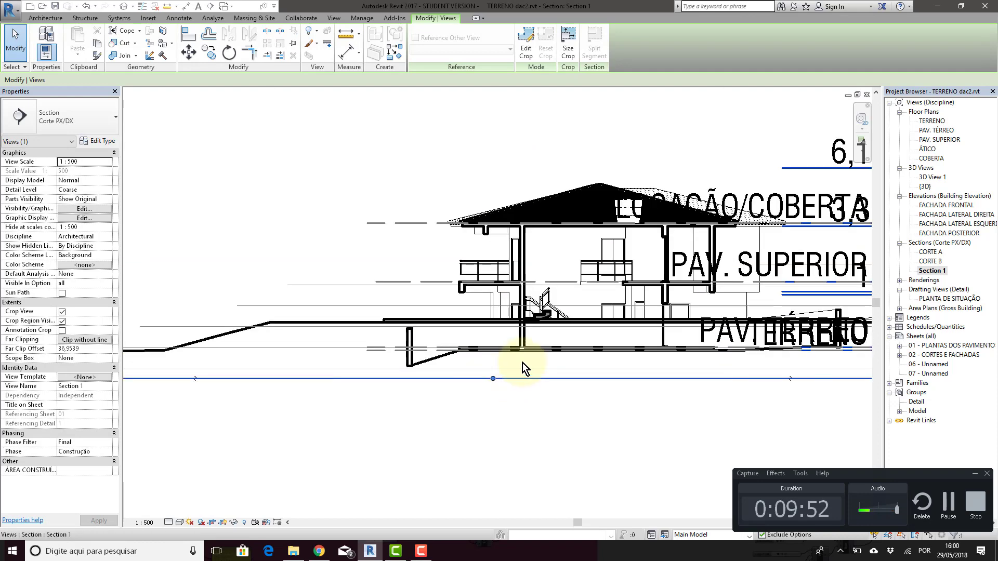
{"action": "left_click", "coordinate": [528, 277]}
{"action": "scroll", "coordinate": [547, 310], "scroll_direction": "up", "scroll_amount": 2}
{"action": "scroll", "coordinate": [547, 310], "scroll_direction": "up", "scroll_amount": 2}
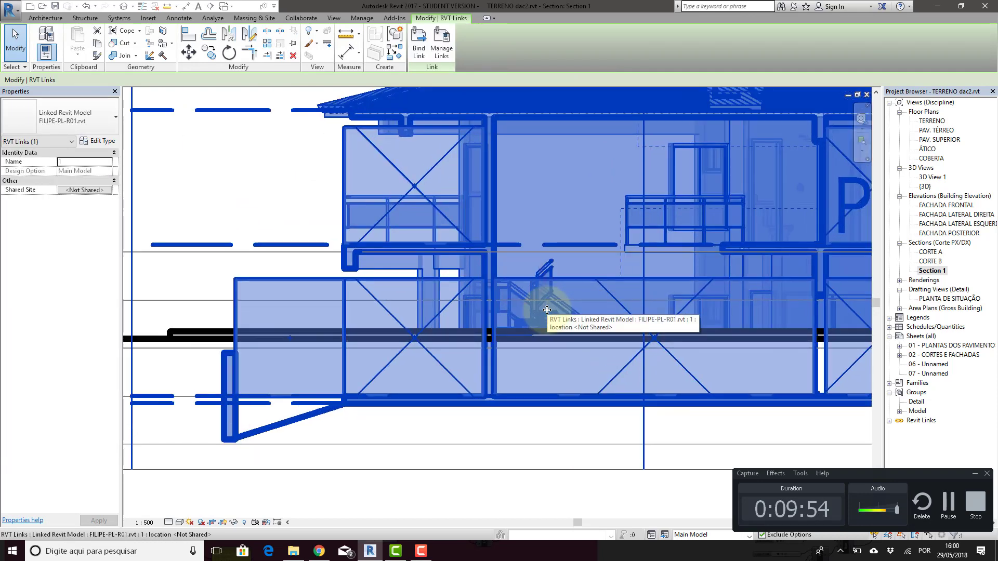
{"action": "key", "text": "m"}
{"action": "key", "text": "v"}
{"action": "left_click", "coordinate": [549, 405]}
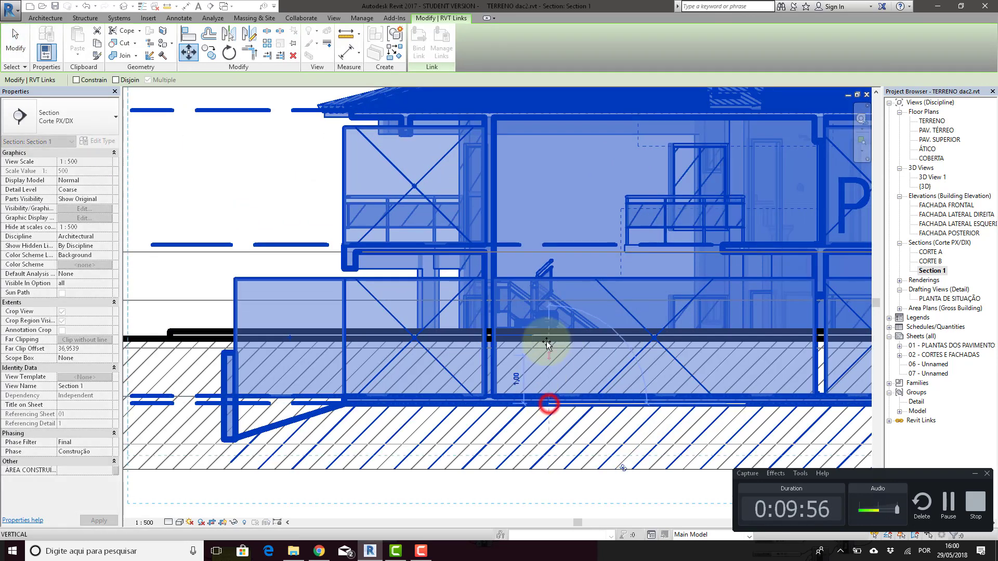
{"action": "left_click", "coordinate": [550, 339]}
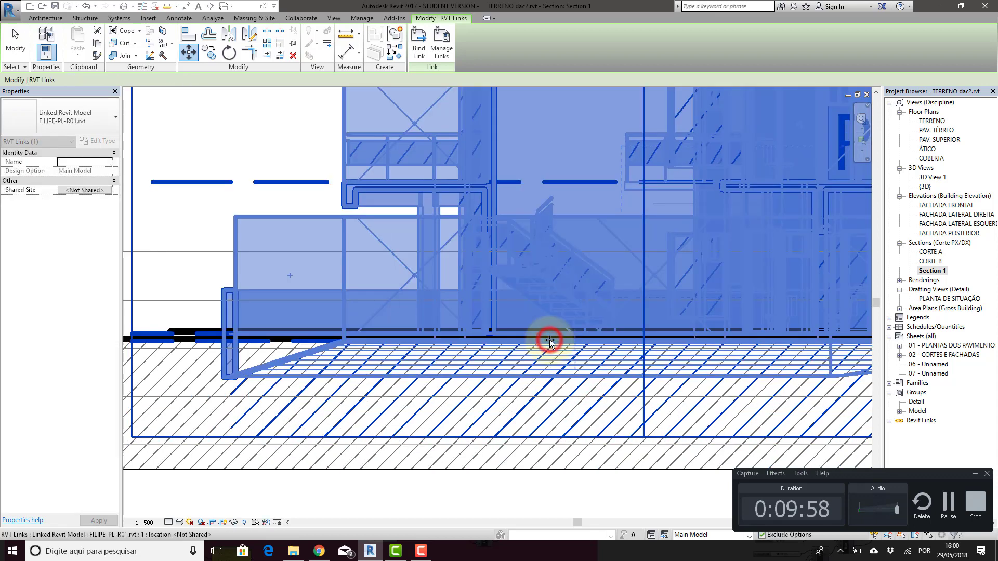
{"action": "key", "text": "Escape"}
{"action": "scroll", "coordinate": [416, 371], "scroll_direction": "down", "scroll_amount": 4}
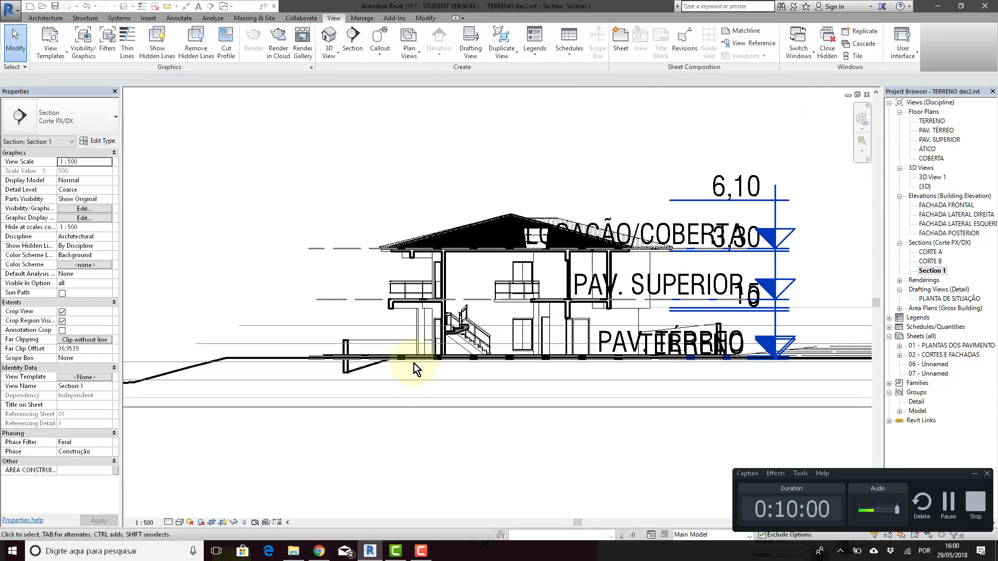
{"action": "scroll", "coordinate": [525, 195], "scroll_direction": "down", "scroll_amount": 3}
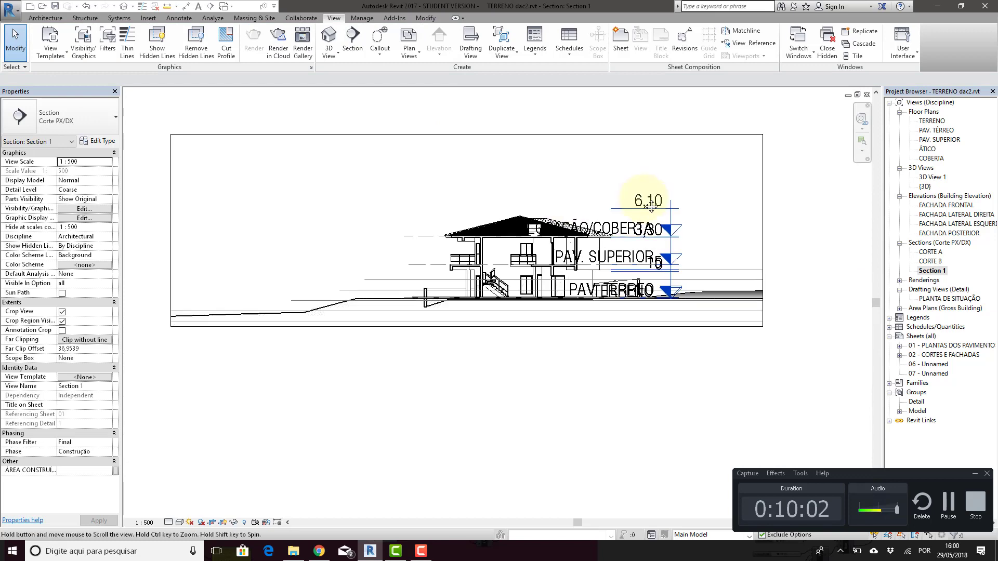
Examine the overlapping level labels beside the house to determine whether they belong to the linked model.
{"action": "left_click", "coordinate": [640, 231]}
{"action": "left_click", "coordinate": [646, 197]}
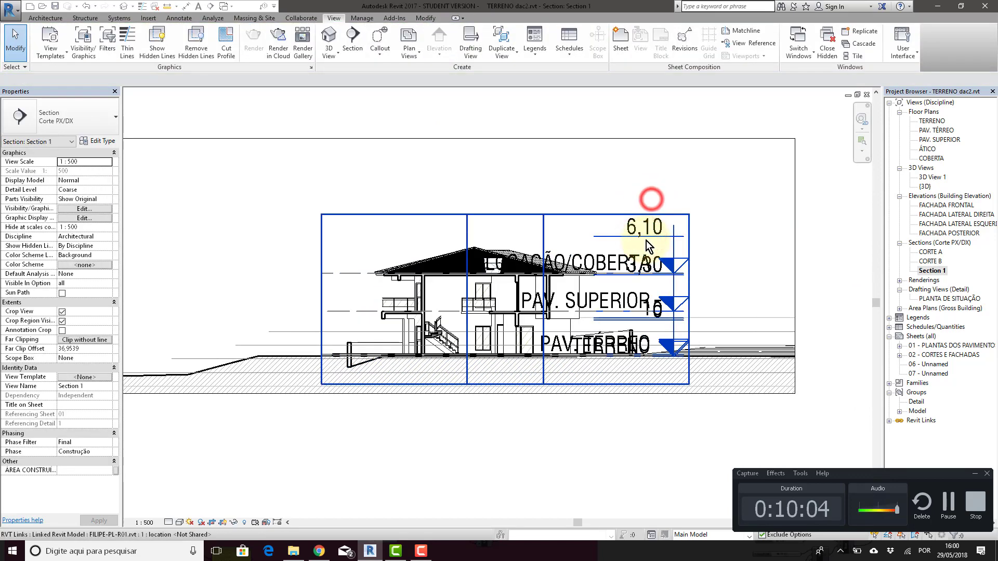
{"action": "left_click", "coordinate": [644, 240]}
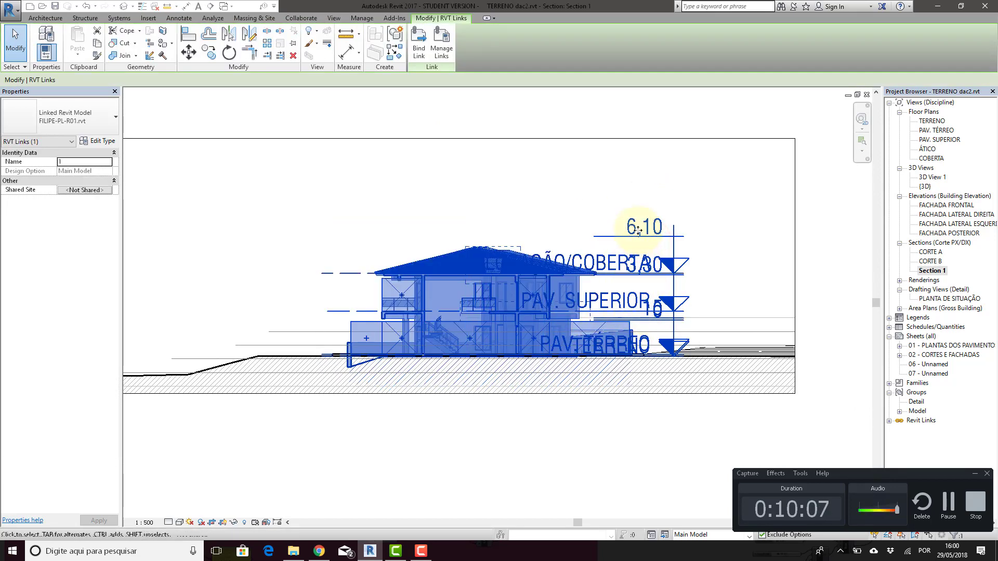
{"action": "left_click", "coordinate": [691, 235]}
{"action": "left_click", "coordinate": [727, 232]}
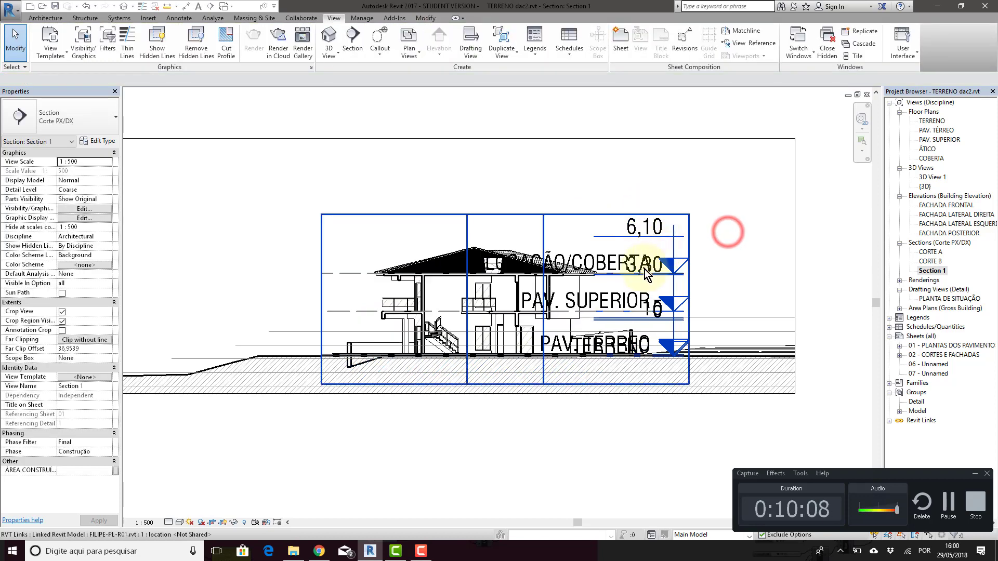
{"action": "left_click", "coordinate": [646, 267]}
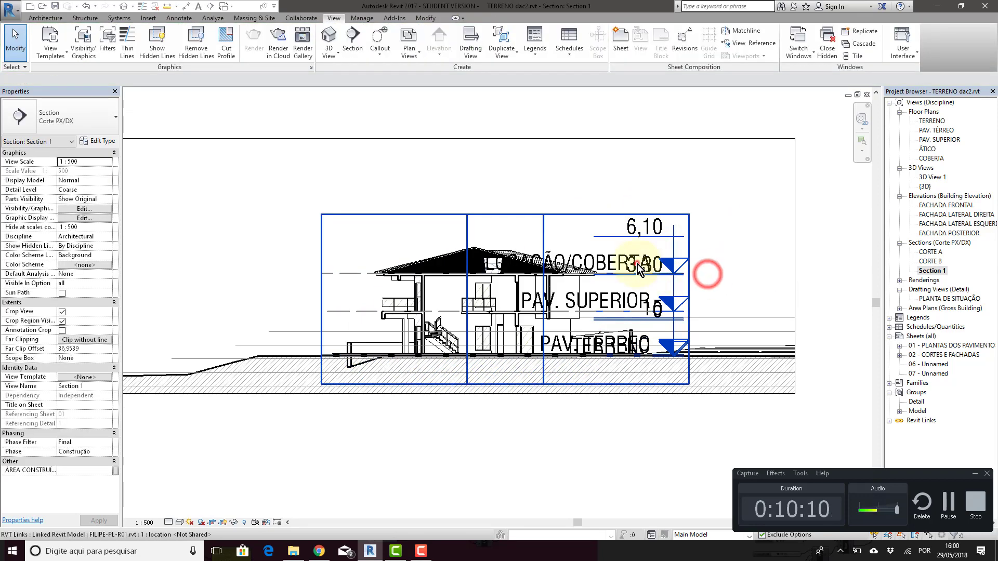
{"action": "left_click", "coordinate": [640, 267]}
{"action": "scroll", "coordinate": [642, 279], "scroll_direction": "up", "scroll_amount": 2}
{"action": "scroll", "coordinate": [642, 279], "scroll_direction": "up", "scroll_amount": 1}
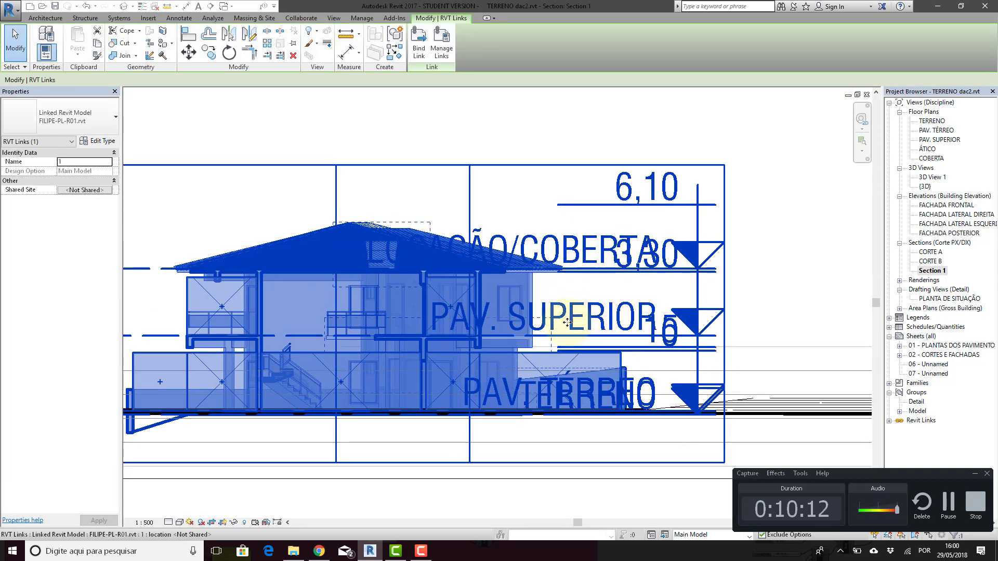
{"action": "left_click", "coordinate": [772, 312]}
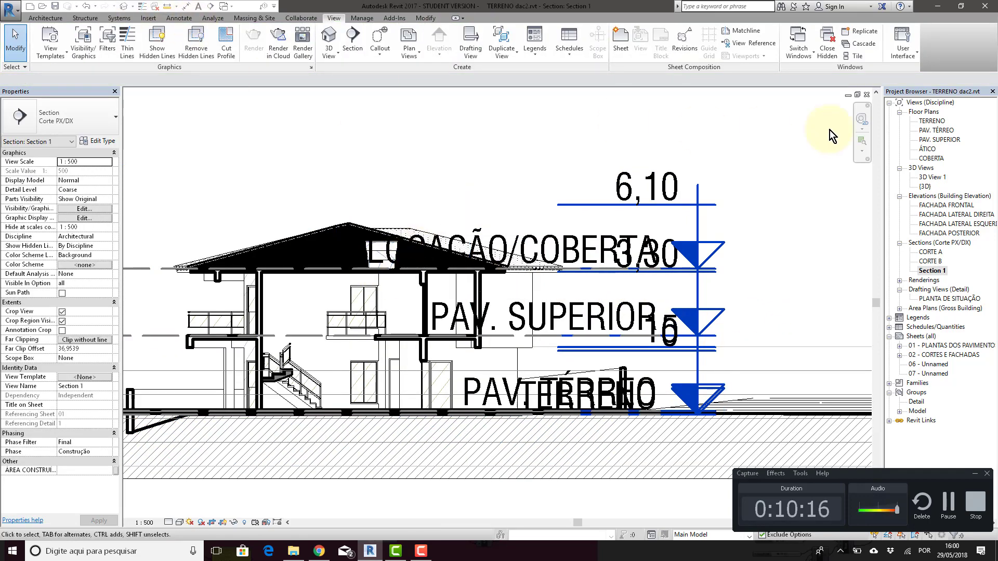
In the Section 1 visibility overrides, switch the display settings of the FILIPE-PL-R01.rvt link to Custom.
{"action": "key", "text": "v"}
{"action": "key", "text": "g"}
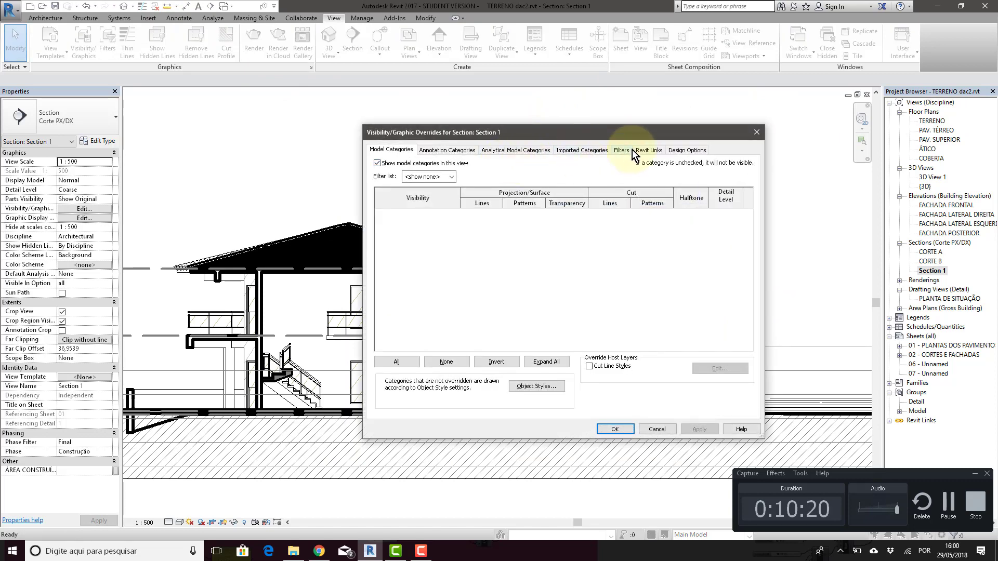
{"action": "left_click", "coordinate": [648, 150]}
{"action": "left_click", "coordinate": [628, 195]}
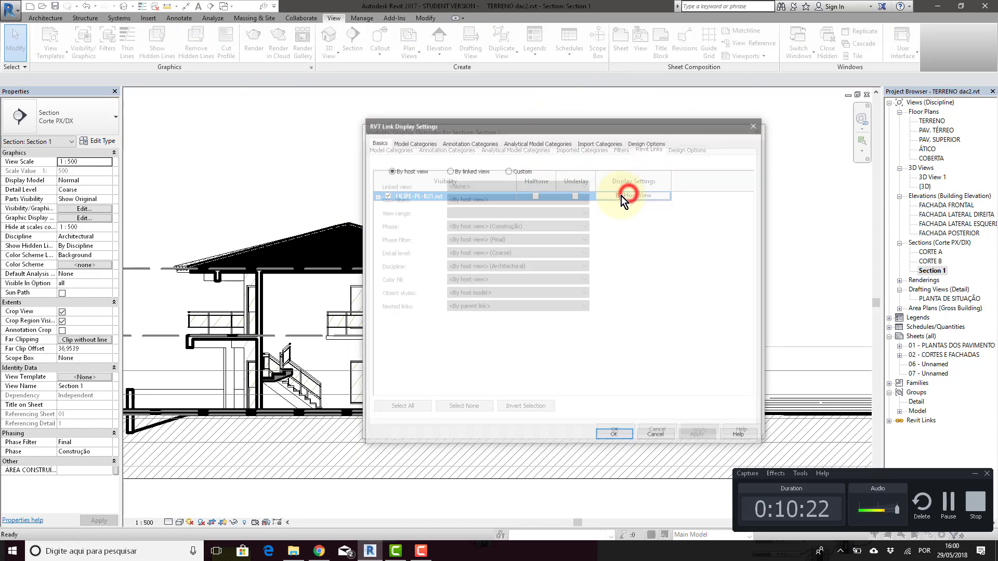
{"action": "left_click", "coordinate": [514, 172]}
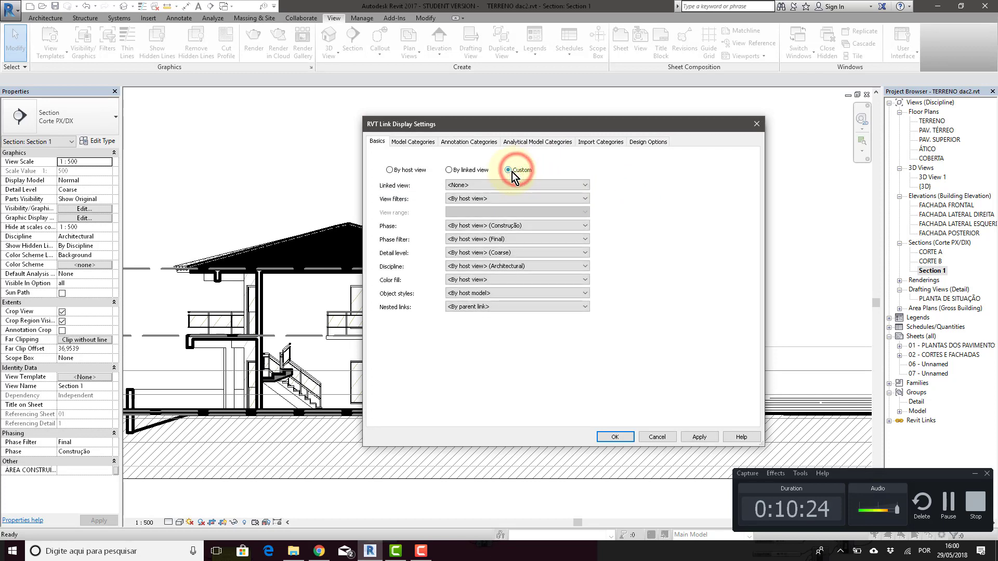
Set the link's annotation categories to Custom and accept the link display settings and view overrides.
{"action": "left_click", "coordinate": [460, 143]}
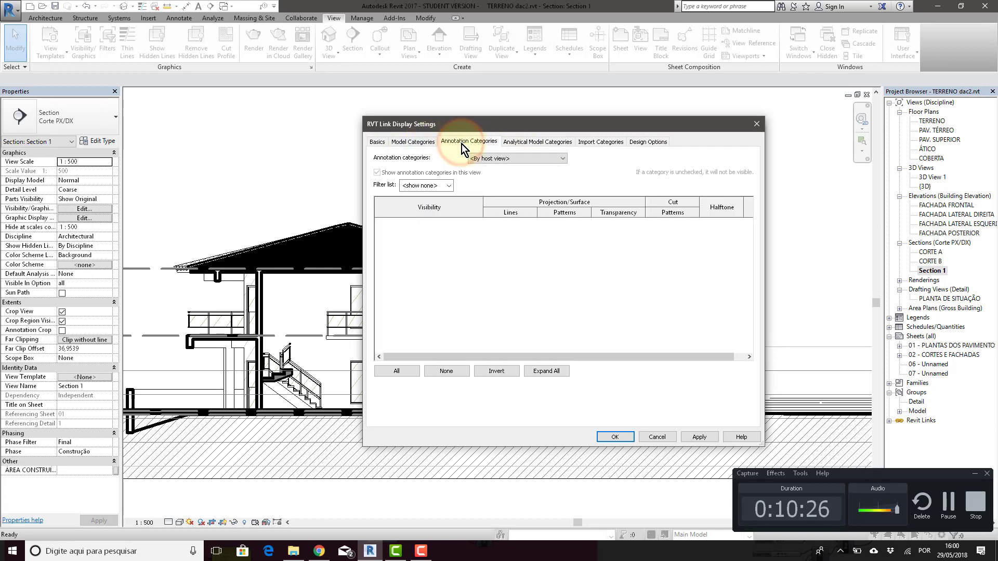
{"action": "left_click", "coordinate": [448, 186]}
{"action": "left_click", "coordinate": [523, 160]}
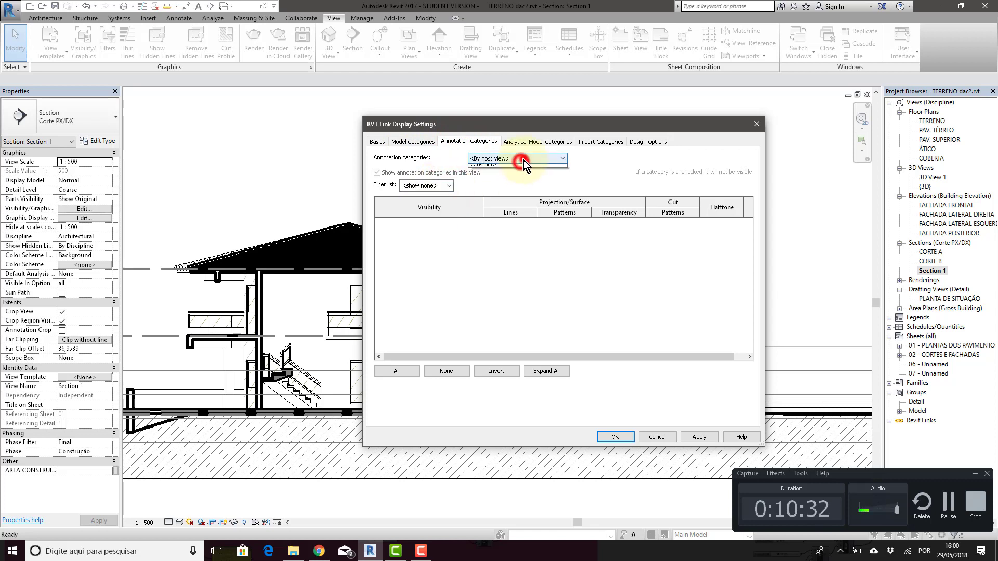
{"action": "left_click", "coordinate": [511, 174]}
{"action": "left_click", "coordinate": [448, 186]}
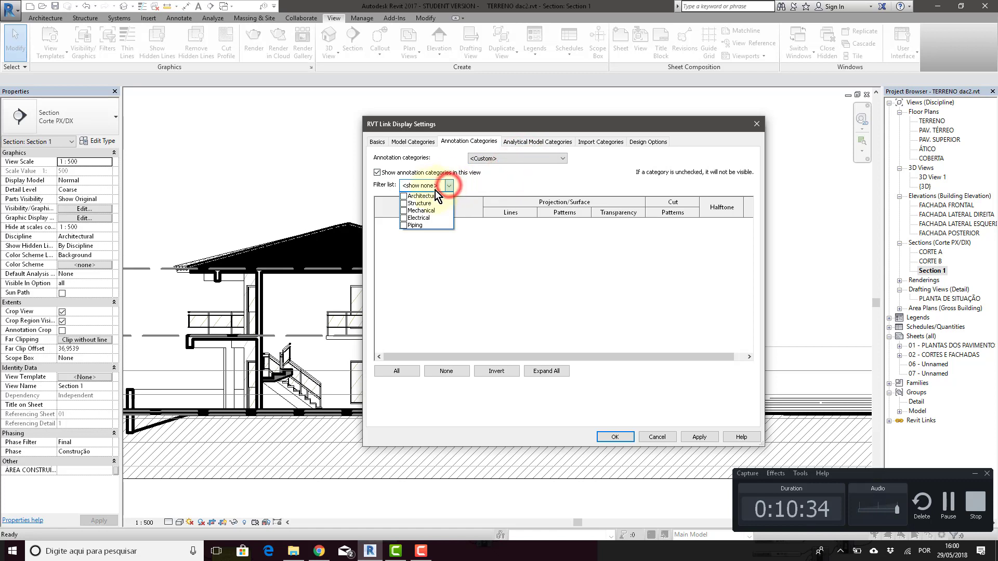
{"action": "left_click", "coordinate": [465, 180]}
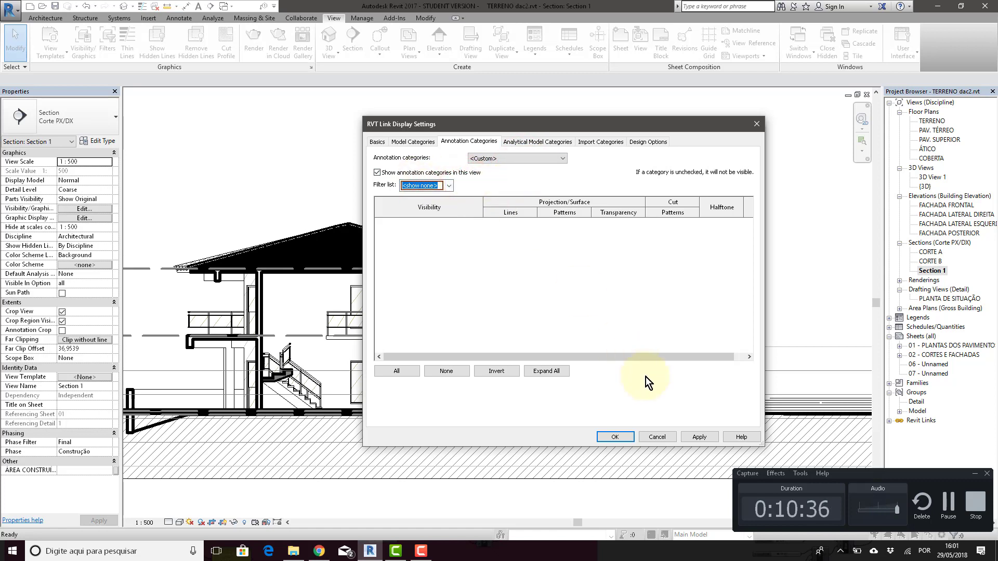
{"action": "left_click", "coordinate": [694, 436]}
{"action": "left_click", "coordinate": [619, 437]}
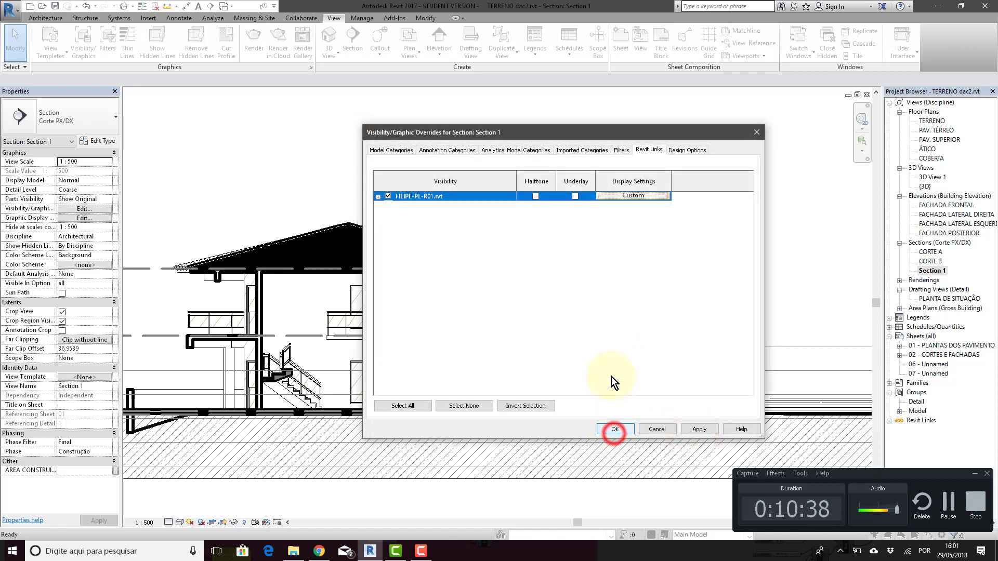
{"action": "left_click", "coordinate": [618, 429]}
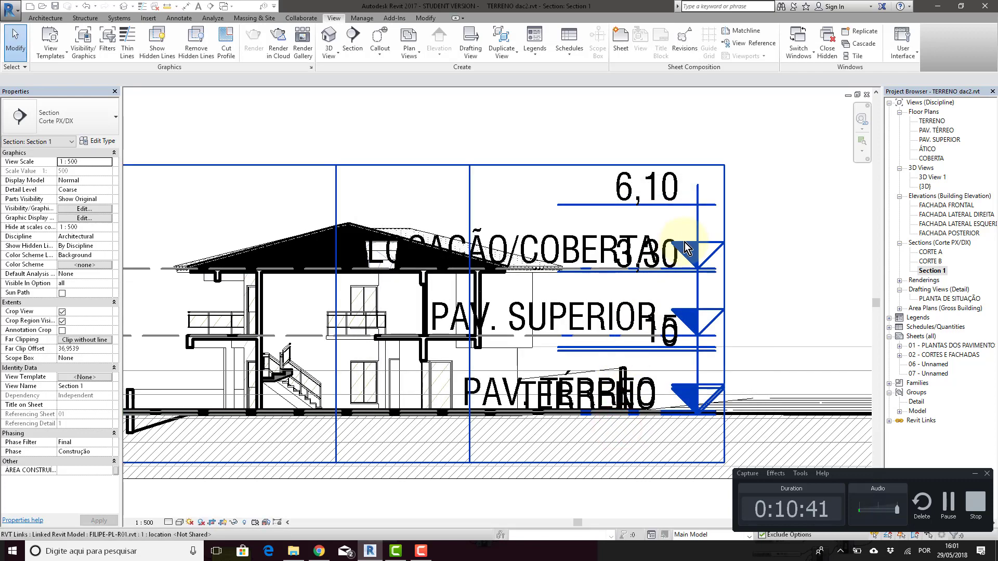
Reopen the house link's custom display settings for Section 1 and filter its annotation categories to Architecture.
{"action": "left_click", "coordinate": [684, 243]}
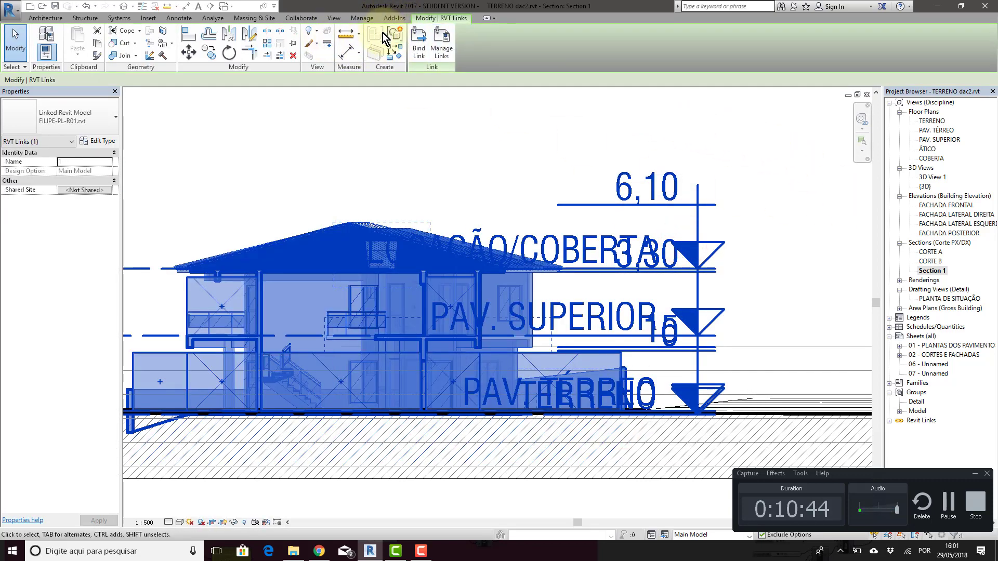
{"action": "left_click", "coordinate": [318, 135]}
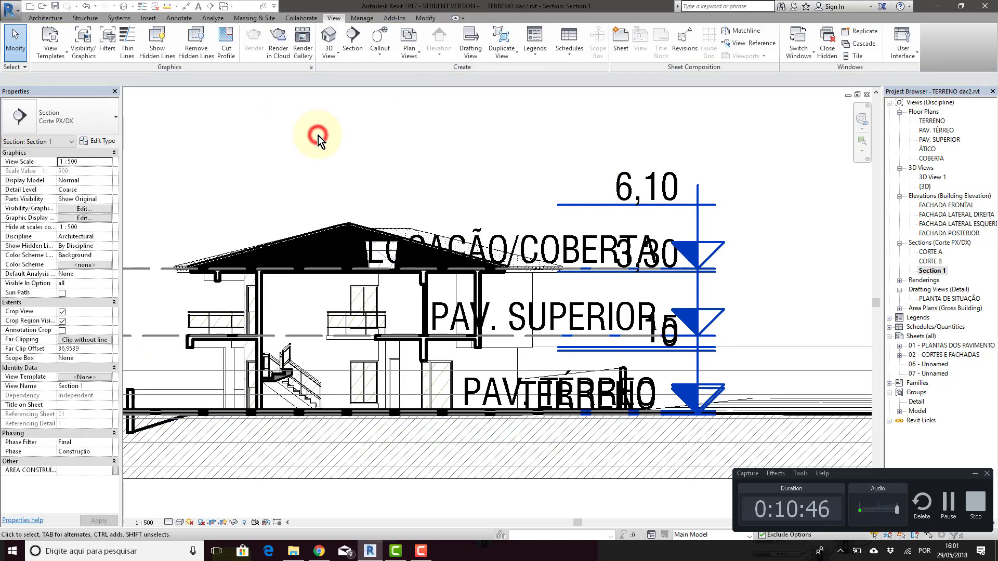
{"action": "key", "text": "v"}
{"action": "key", "text": "g"}
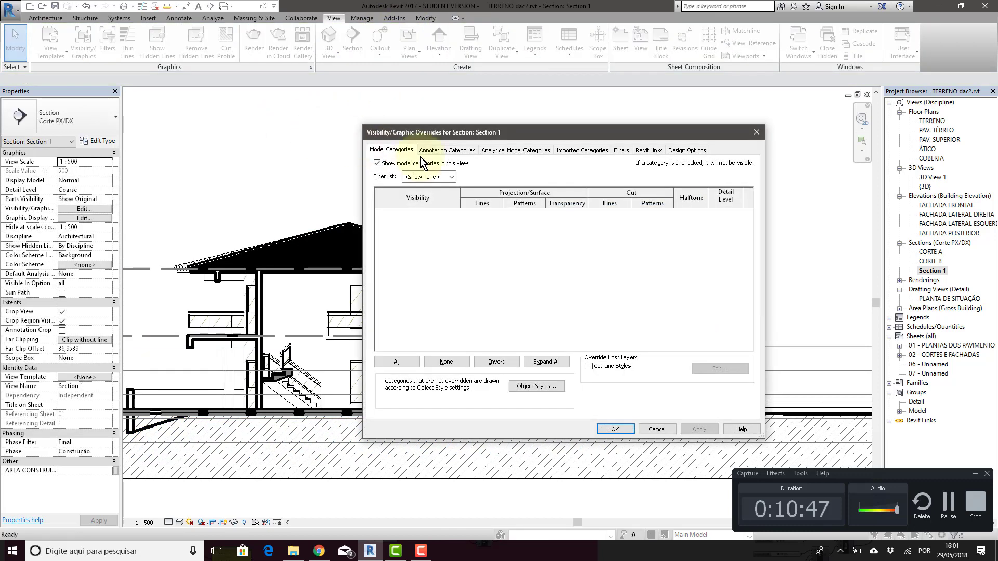
{"action": "left_click", "coordinate": [647, 149]}
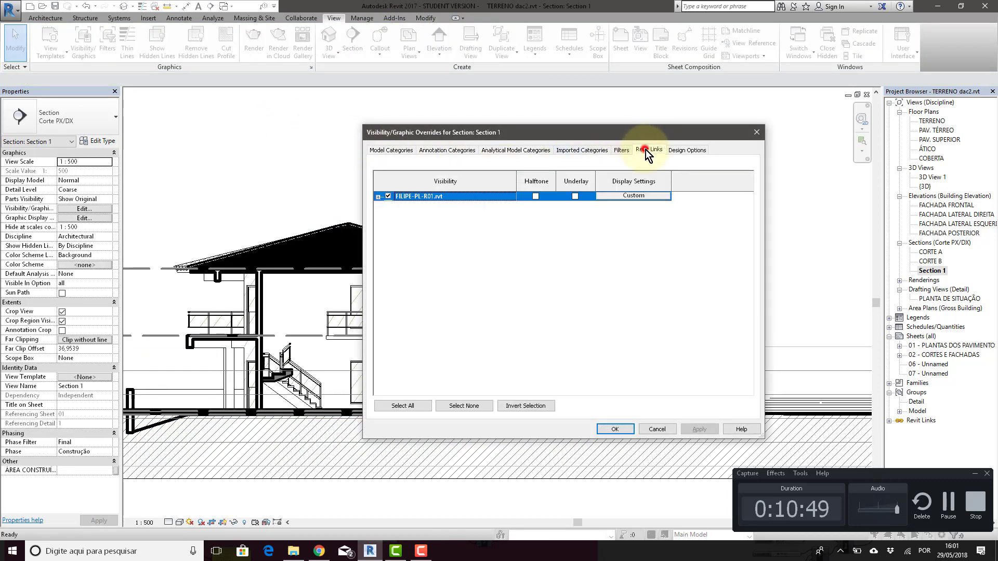
{"action": "left_click", "coordinate": [621, 197]}
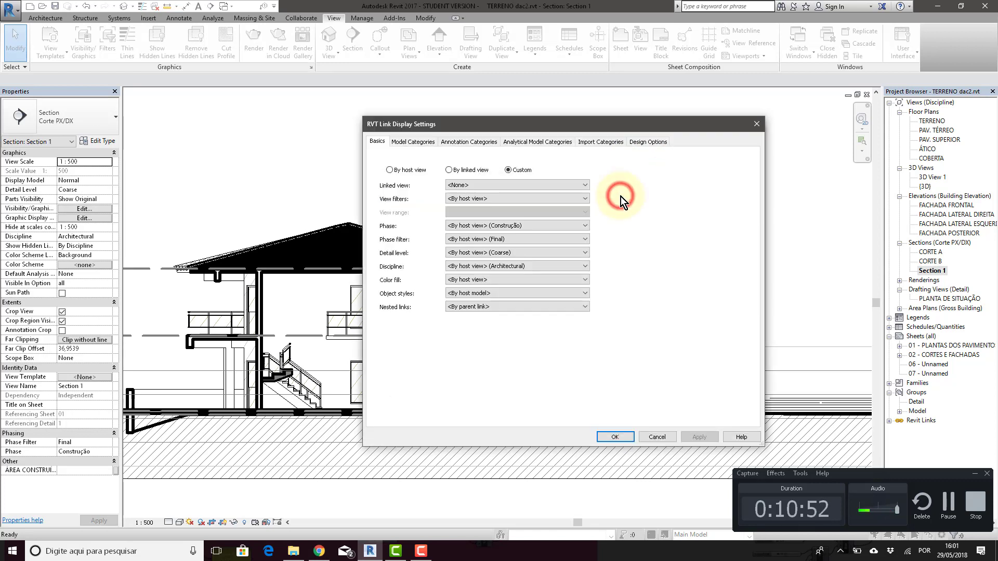
{"action": "left_click", "coordinate": [508, 169]}
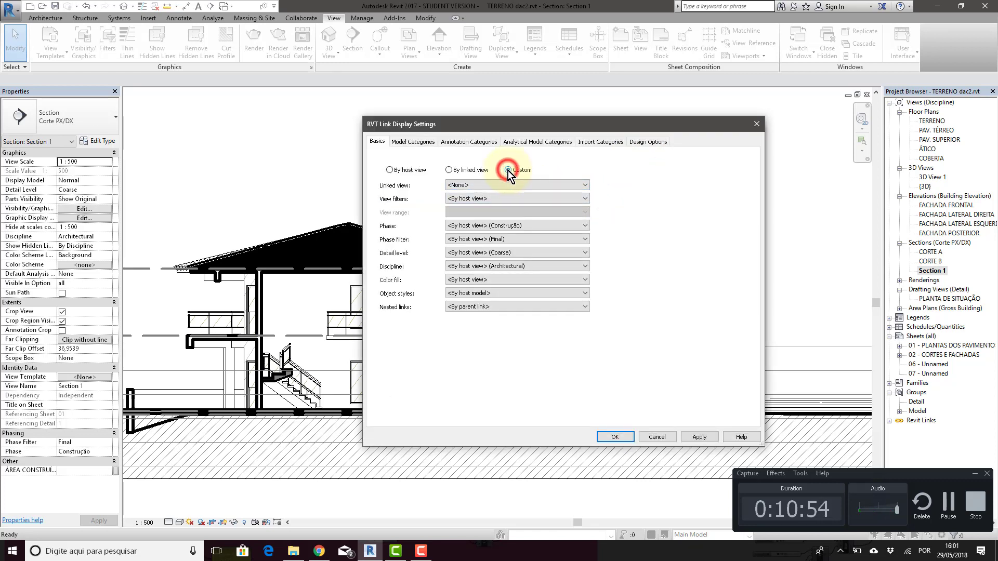
{"action": "left_click", "coordinate": [456, 141]}
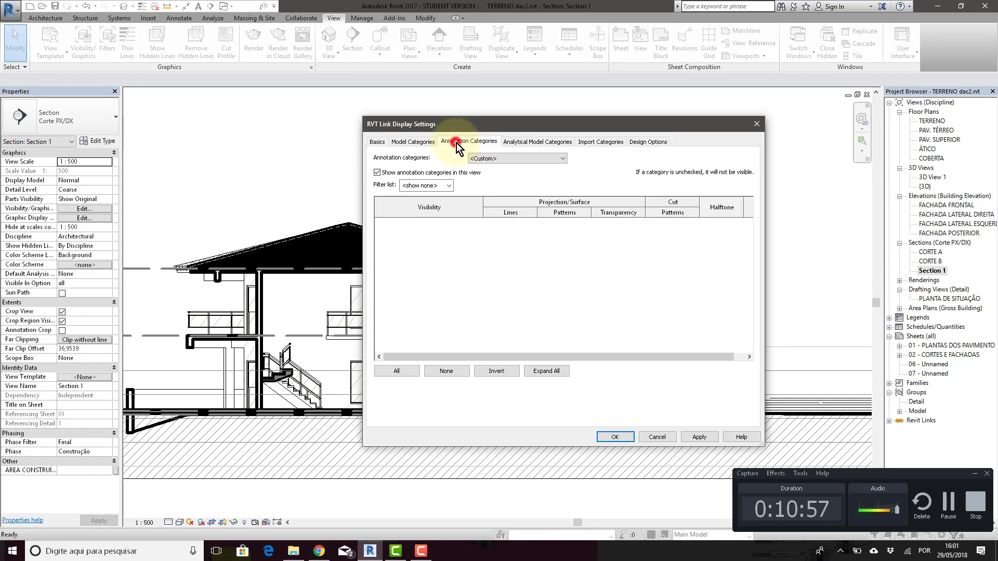
{"action": "left_click", "coordinate": [504, 160]}
{"action": "left_click", "coordinate": [504, 158]}
{"action": "left_click", "coordinate": [427, 185]}
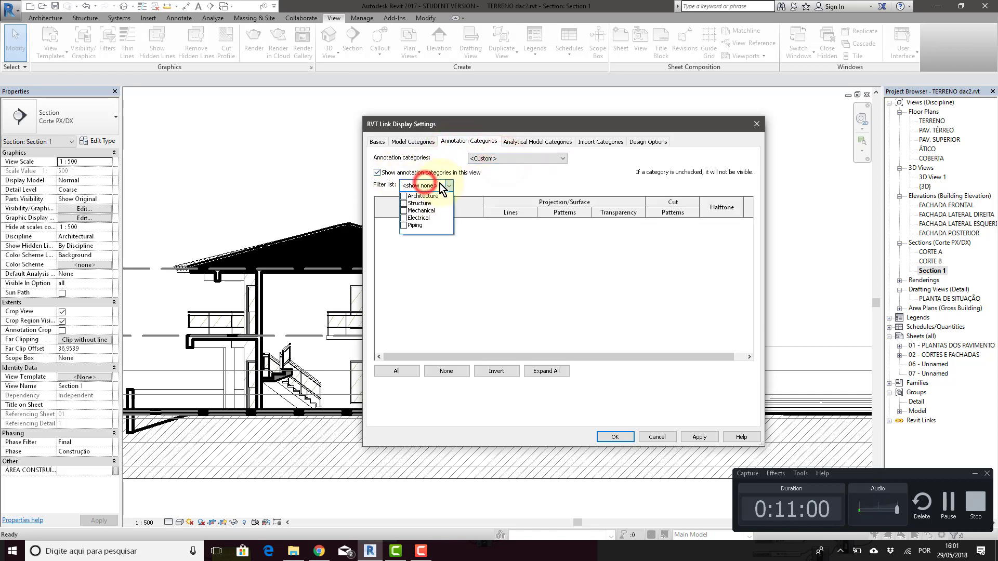
{"action": "left_click", "coordinate": [416, 196]}
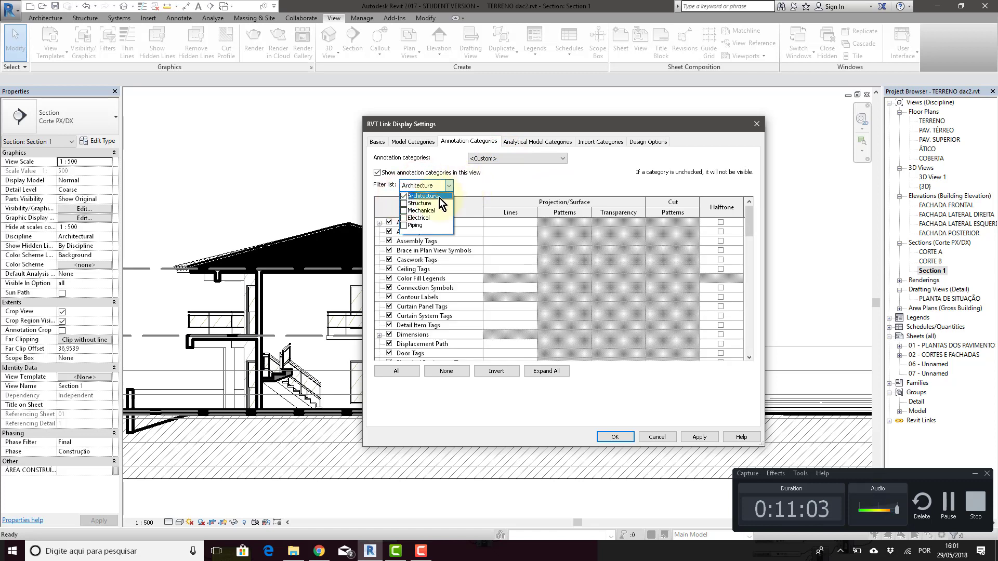
{"action": "left_click", "coordinate": [477, 187]}
Turn off all the link's annotation categories from Adaptive Points through Window Tags and accept the settings and view overrides.
{"action": "left_click", "coordinate": [410, 223]}
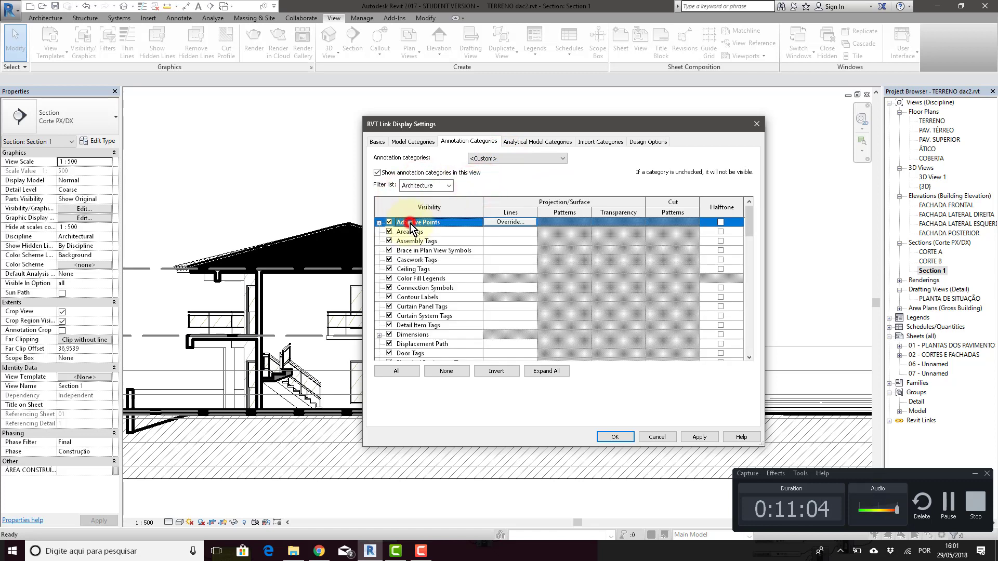
{"action": "left_click_drag", "start_coordinate": [750, 230], "coordinate": [738, 367]}
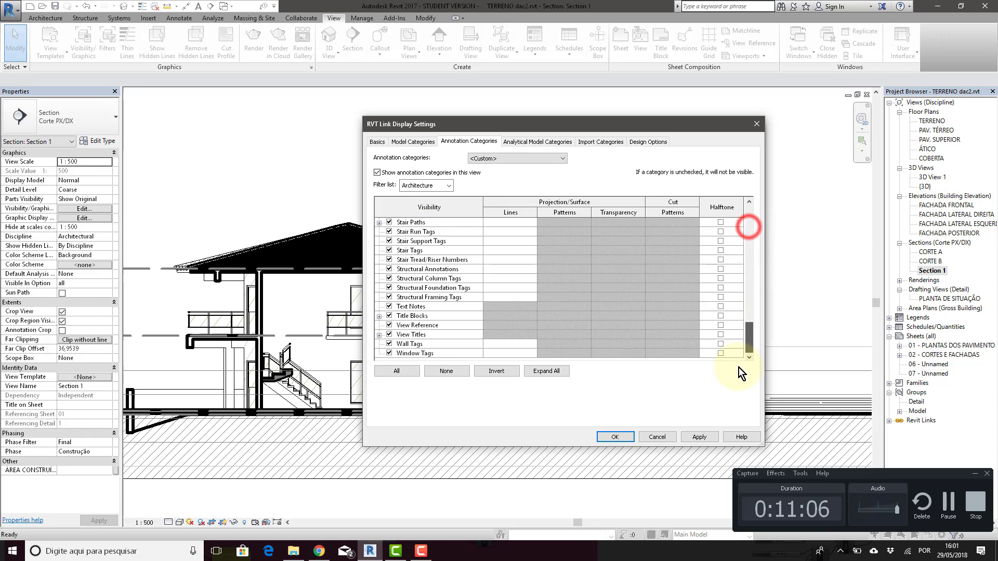
{"action": "left_click", "coordinate": [418, 354], "text": "shift"}
{"action": "left_click", "coordinate": [388, 354]}
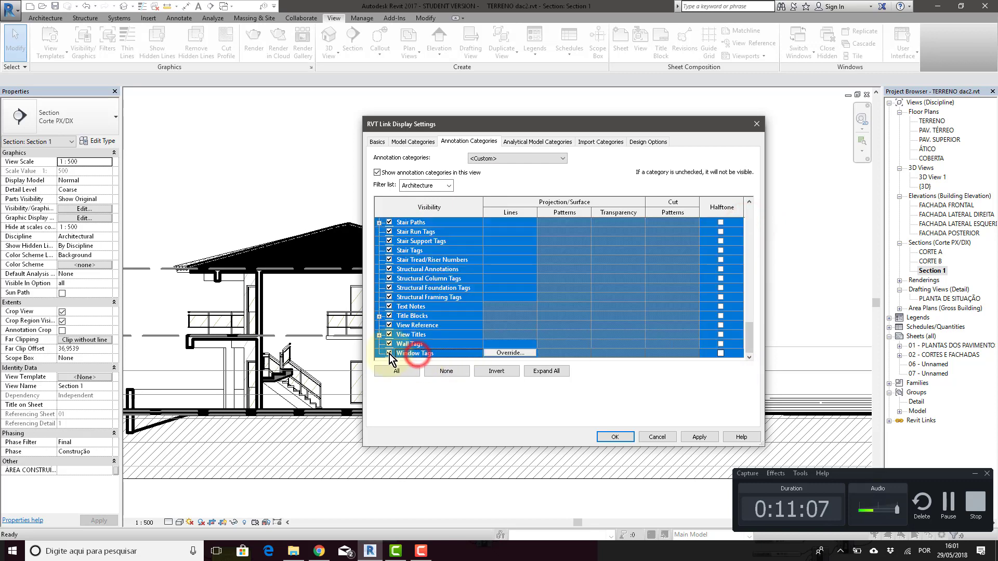
{"action": "left_click", "coordinate": [615, 436]}
{"action": "left_click", "coordinate": [626, 427]}
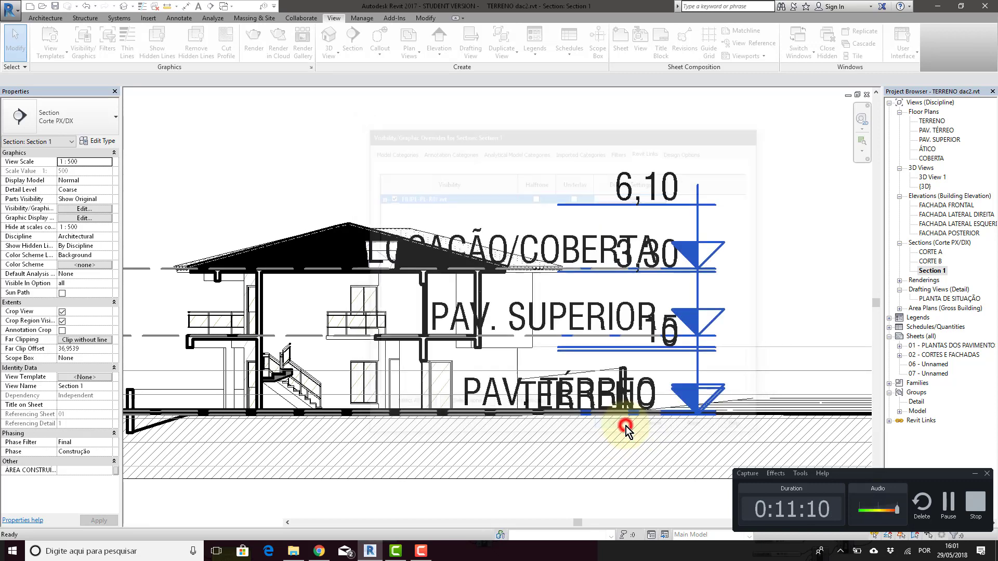
{"action": "middle_click_drag", "start_coordinate": [433, 171], "coordinate": [500, 174]}
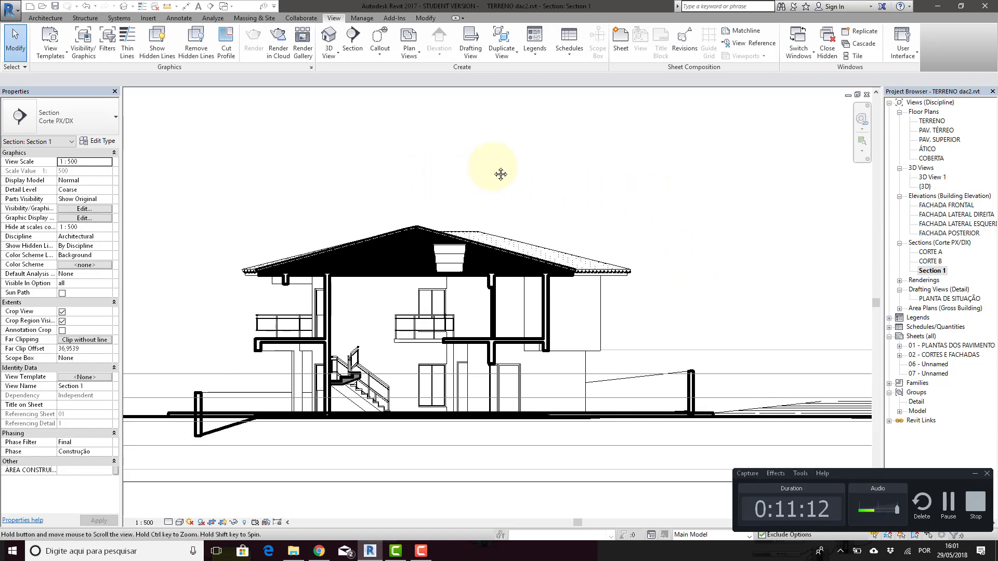
Inspect the linked house against the terrain cut in Section 1, checking the view without the link's annotations.
{"action": "scroll", "coordinate": [442, 166], "scroll_direction": "down", "scroll_amount": 3}
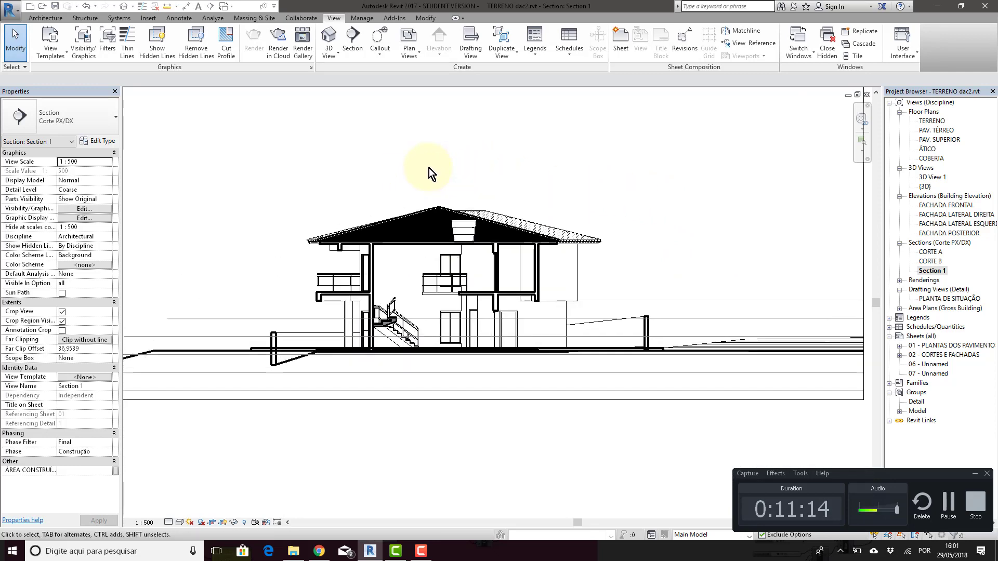
{"action": "scroll", "coordinate": [562, 244], "scroll_direction": "up", "scroll_amount": 4}
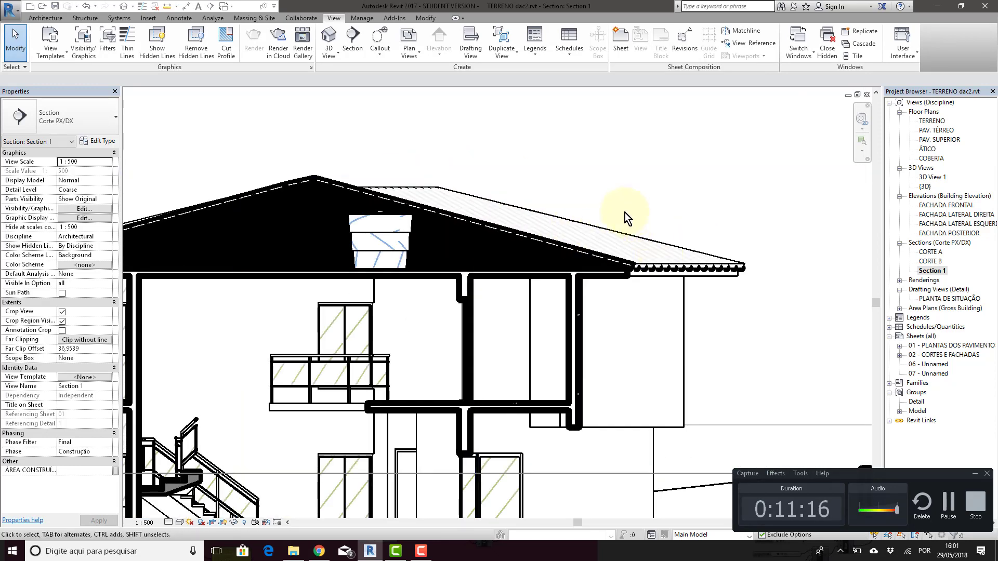
{"action": "scroll", "coordinate": [577, 198], "scroll_direction": "down", "scroll_amount": 4}
{"action": "scroll", "coordinate": [474, 174], "scroll_direction": "up", "scroll_amount": 1}
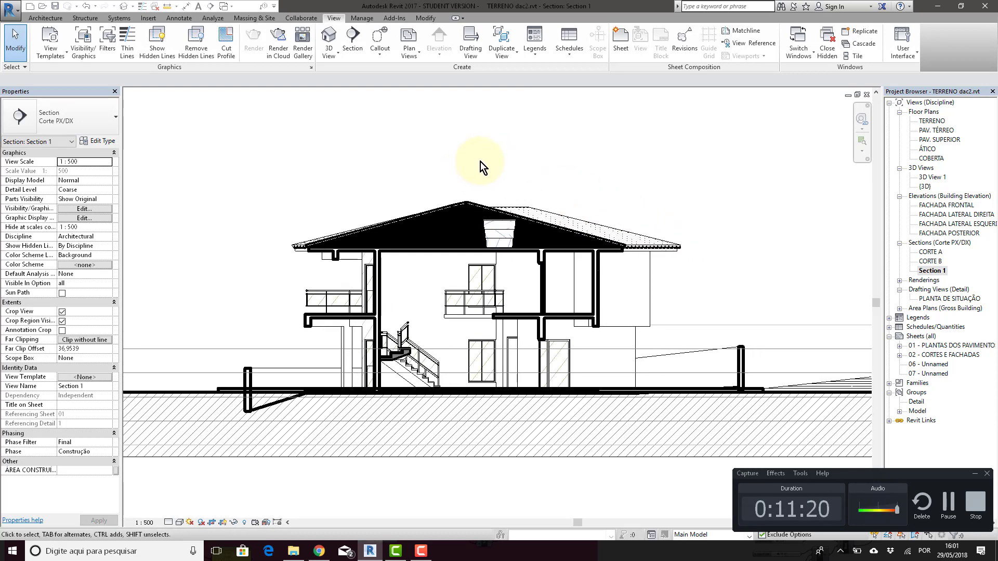
{"action": "middle_click_drag", "start_coordinate": [480, 163], "coordinate": [468, 168]}
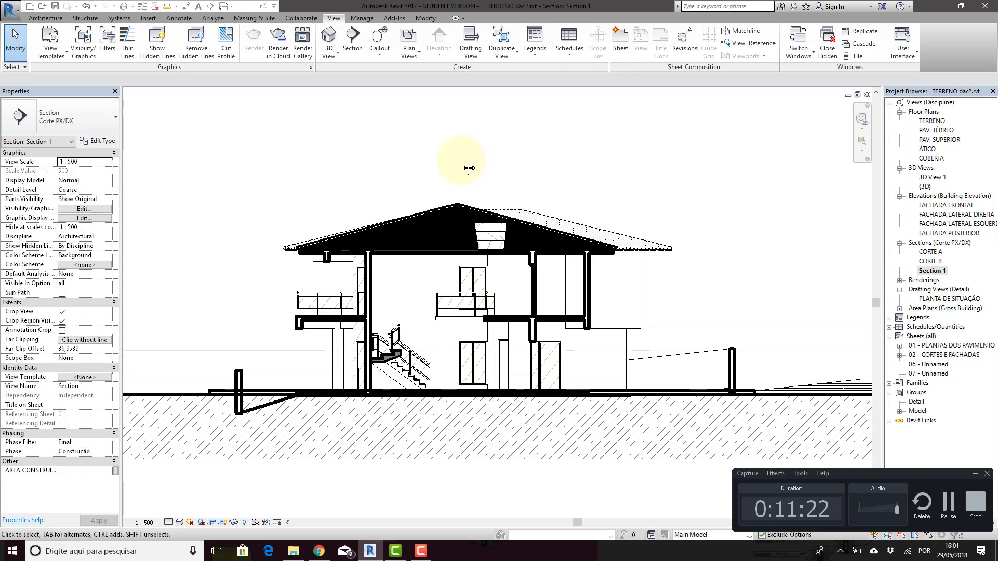
{"action": "scroll", "coordinate": [425, 164], "scroll_direction": "down", "scroll_amount": 4}
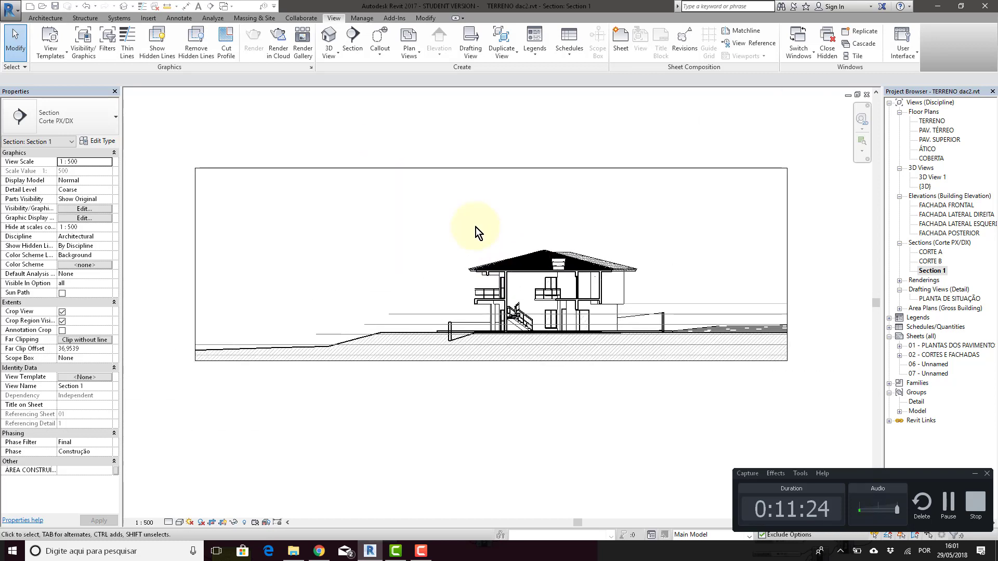
{"action": "scroll", "coordinate": [606, 360], "scroll_direction": "up", "scroll_amount": 2}
{"action": "middle_click_drag", "start_coordinate": [571, 366], "coordinate": [513, 431]}
{"action": "scroll", "coordinate": [497, 399], "scroll_direction": "up", "scroll_amount": 2}
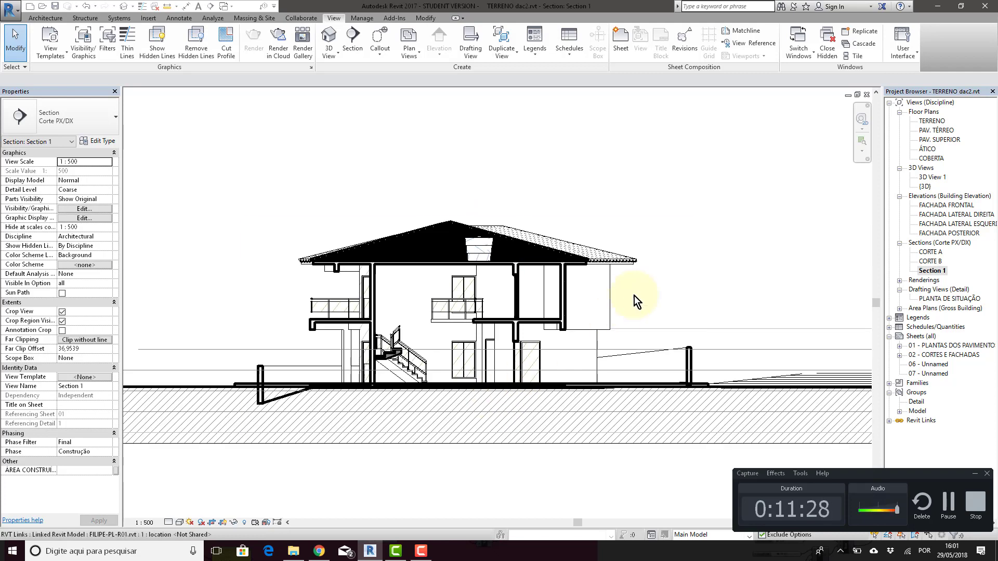
{"action": "left_click", "coordinate": [612, 282]}
{"action": "left_click", "coordinate": [609, 189]}
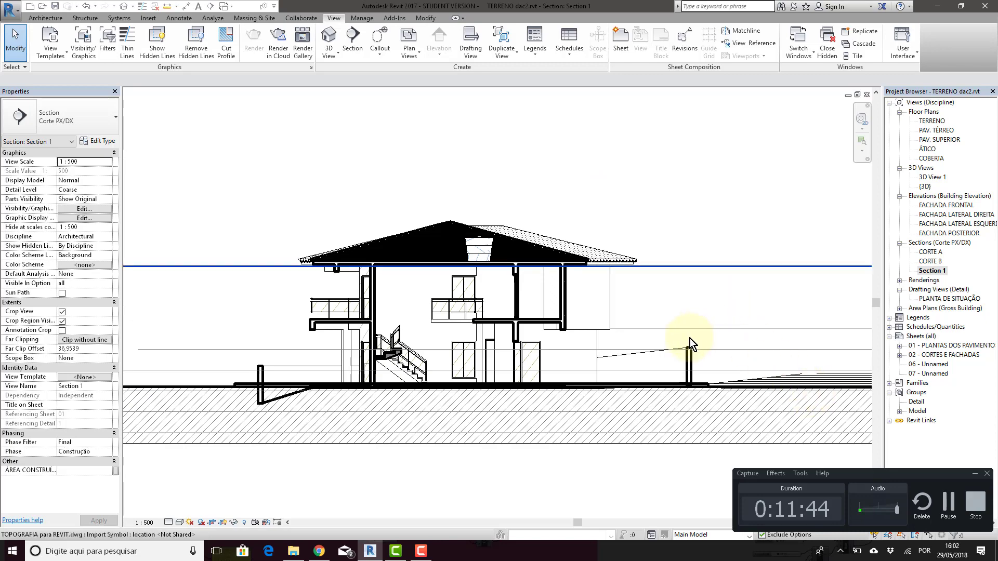
{"action": "left_click", "coordinate": [976, 502]}
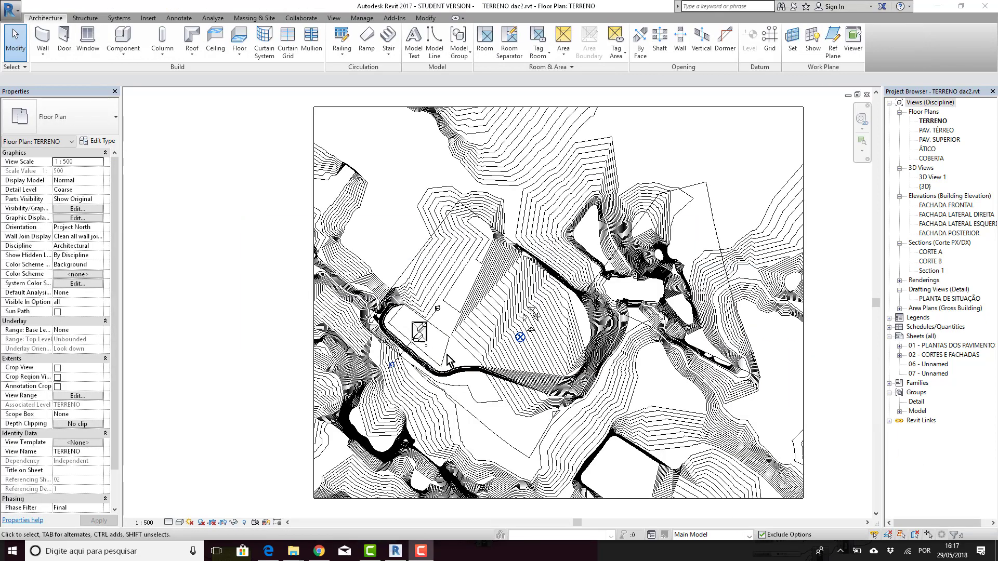
Examine the linked house and the surrounding topography surface in the TERRENO floor plan, selecting each to see its extents.
{"action": "scroll", "coordinate": [426, 352], "scroll_direction": "up", "scroll_amount": 5}
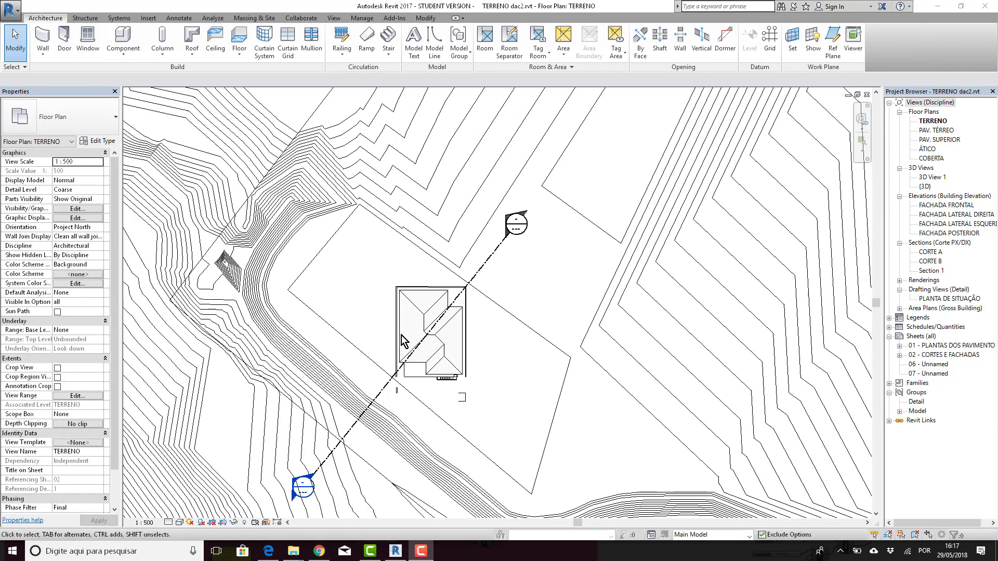
{"action": "scroll", "coordinate": [399, 354], "scroll_direction": "up", "scroll_amount": 1}
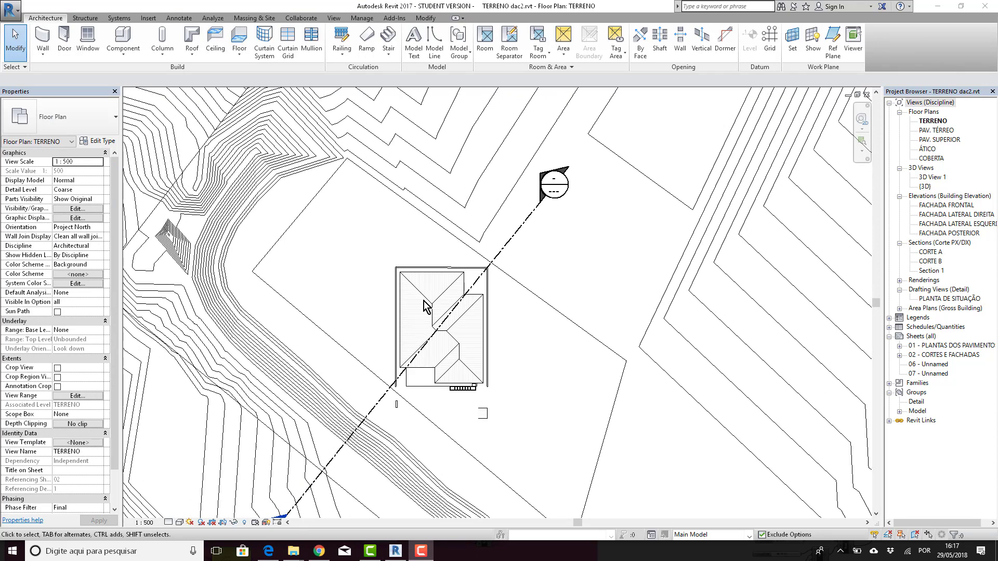
{"action": "left_click", "coordinate": [424, 270]}
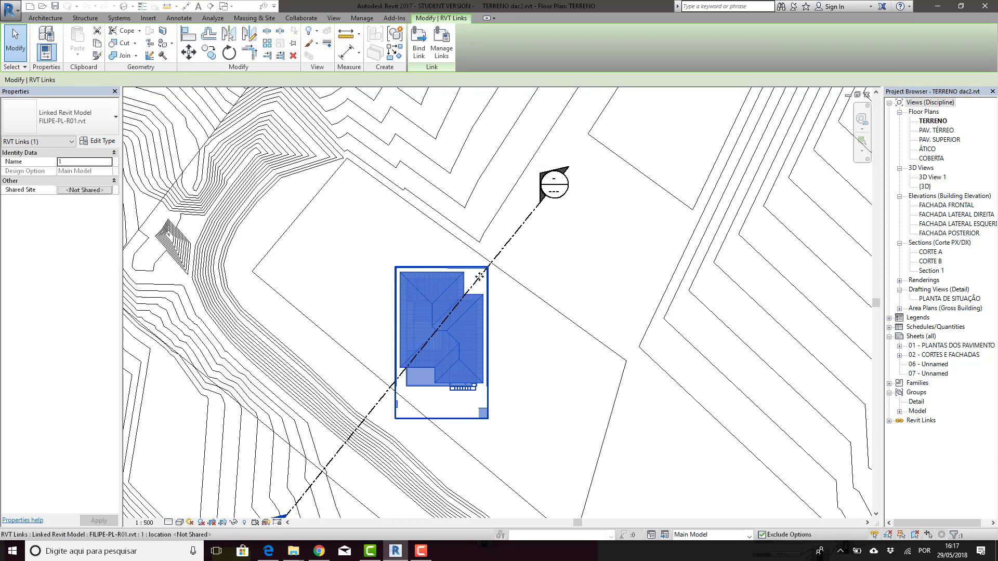
{"action": "scroll", "coordinate": [444, 307], "scroll_direction": "down", "scroll_amount": 2}
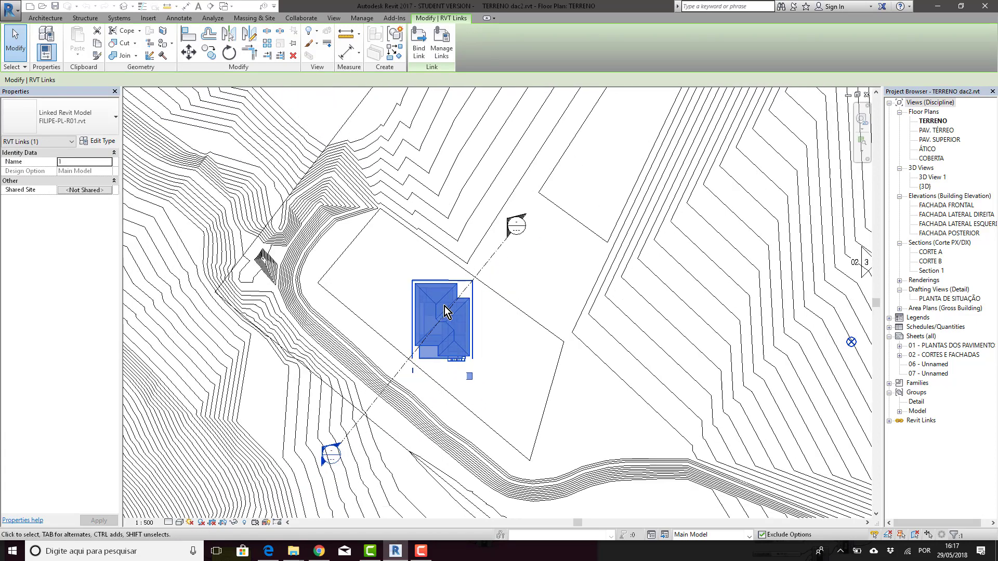
{"action": "scroll", "coordinate": [435, 284], "scroll_direction": "up", "scroll_amount": 2}
{"action": "scroll", "coordinate": [435, 284], "scroll_direction": "down", "scroll_amount": 2}
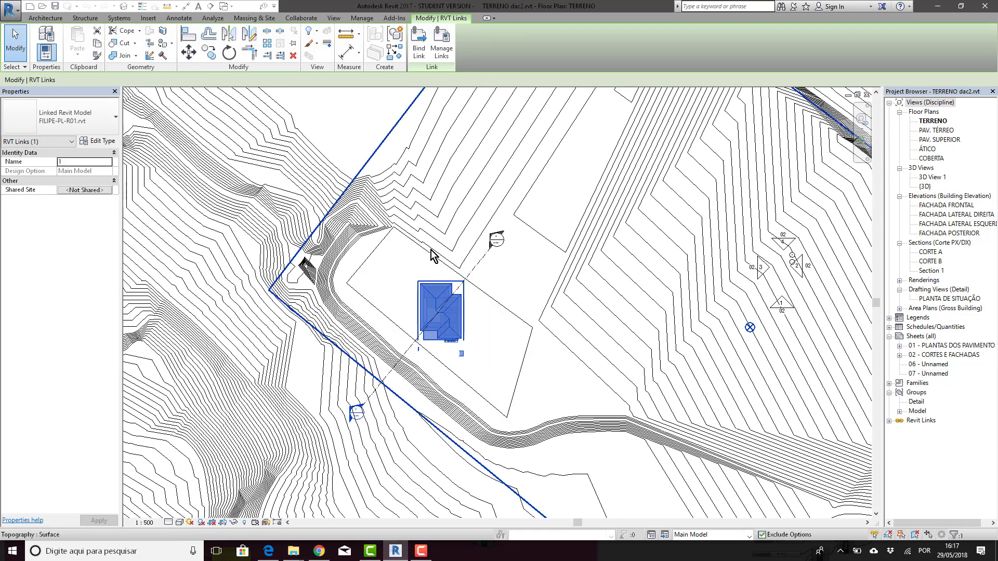
{"action": "left_click", "coordinate": [391, 291]}
{"action": "scroll", "coordinate": [397, 334], "scroll_direction": "up", "scroll_amount": 2}
{"action": "middle_click_drag", "start_coordinate": [398, 334], "coordinate": [381, 380]}
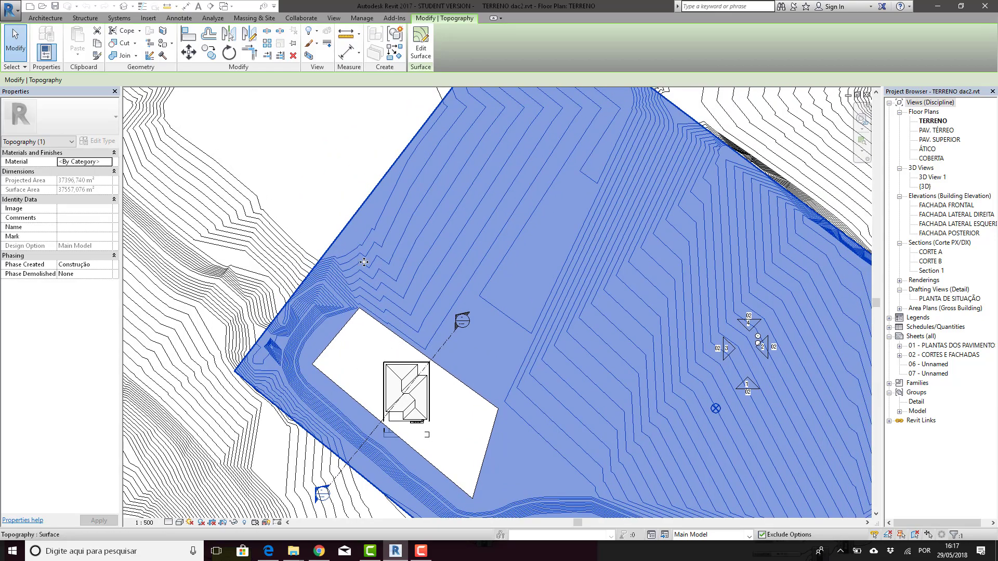
{"action": "scroll", "coordinate": [377, 255], "scroll_direction": "down", "scroll_amount": 4}
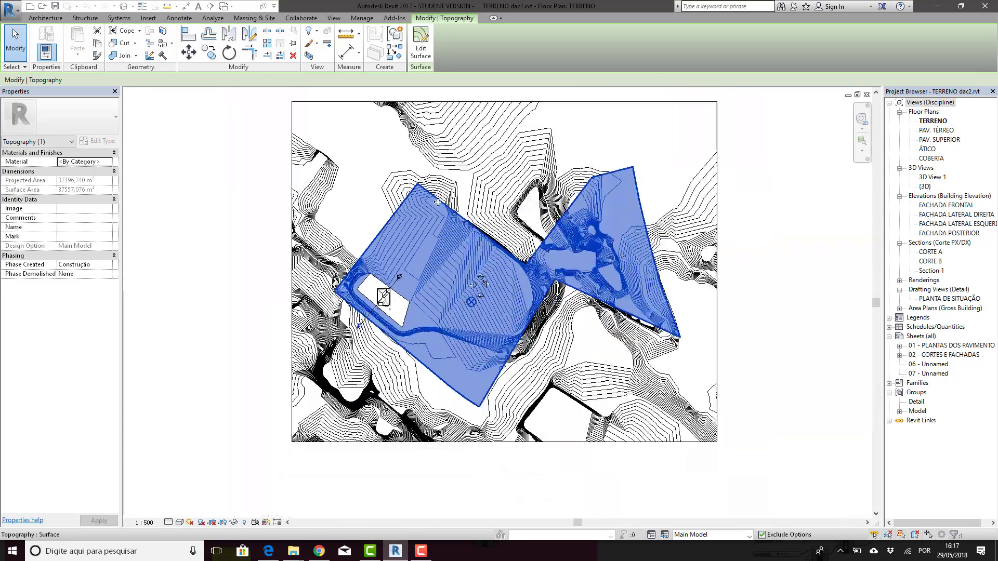
{"action": "left_click", "coordinate": [270, 256]}
{"action": "scroll", "coordinate": [400, 307], "scroll_direction": "up", "scroll_amount": 2}
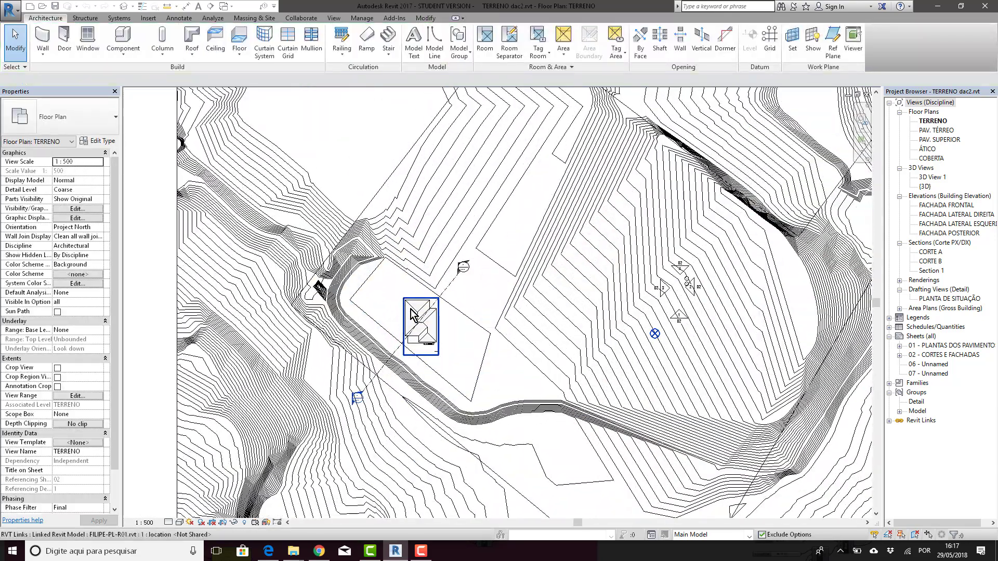
Select the FILIPE-PL-R01.rvt link and check its placement on the flat lot relative to the road and contours.
{"action": "left_click", "coordinate": [411, 313]}
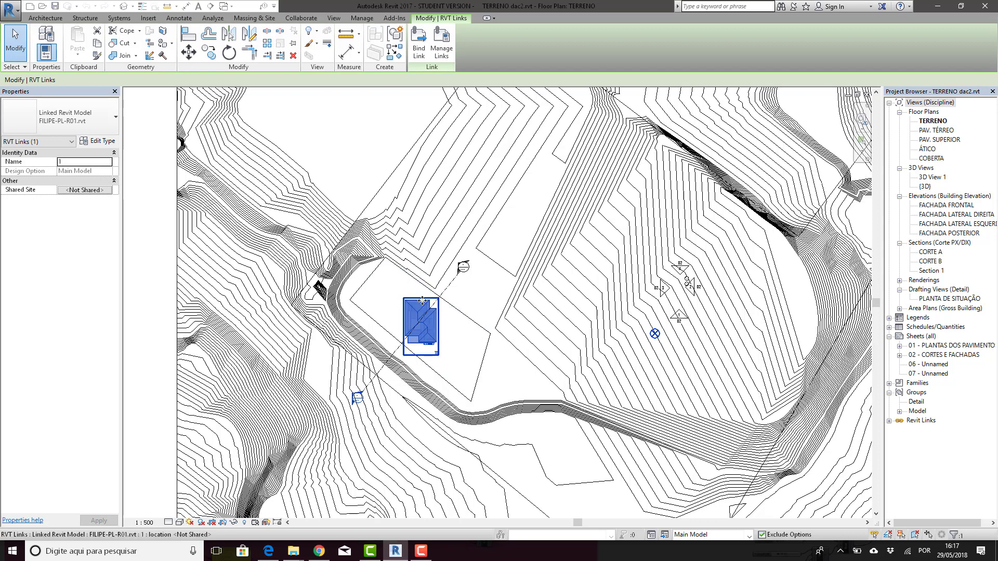
{"action": "scroll", "coordinate": [423, 298], "scroll_direction": "up", "scroll_amount": 2}
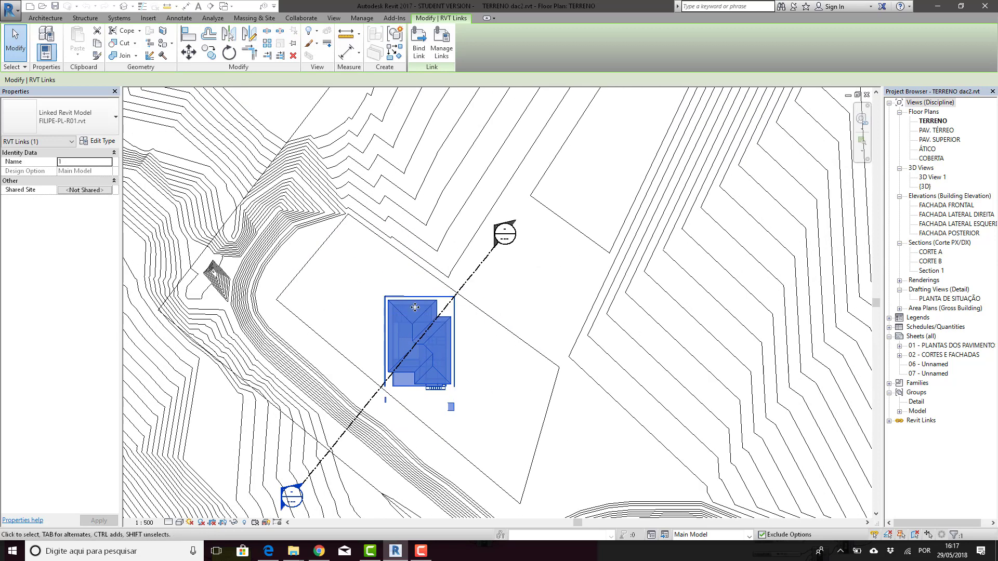
{"action": "scroll", "coordinate": [427, 310], "scroll_direction": "down", "scroll_amount": 2}
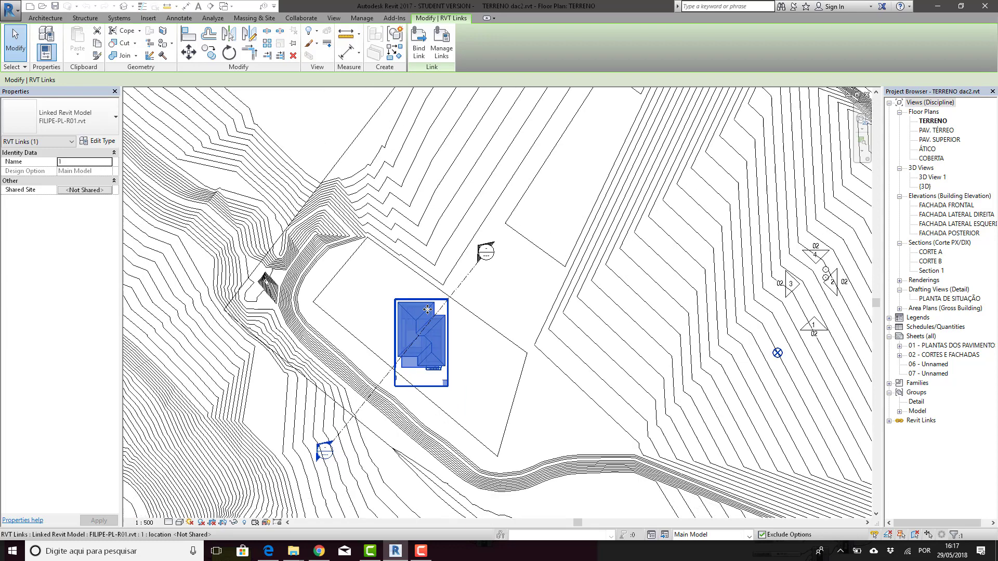
{"action": "middle_click_drag", "start_coordinate": [323, 311], "coordinate": [371, 316]}
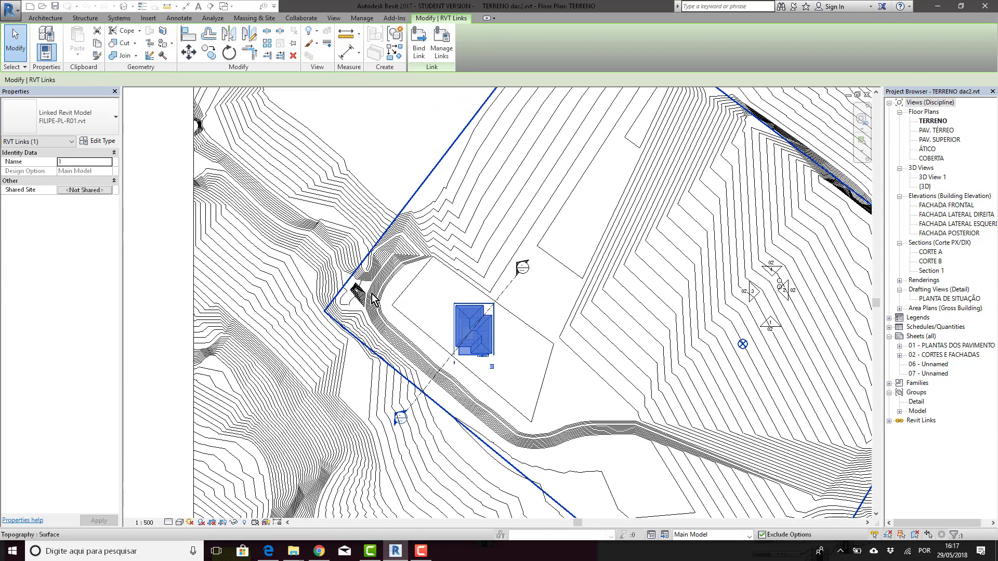
{"action": "scroll", "coordinate": [473, 305], "scroll_direction": "up", "scroll_amount": 2}
{"action": "scroll", "coordinate": [473, 306], "scroll_direction": "up", "scroll_amount": 1}
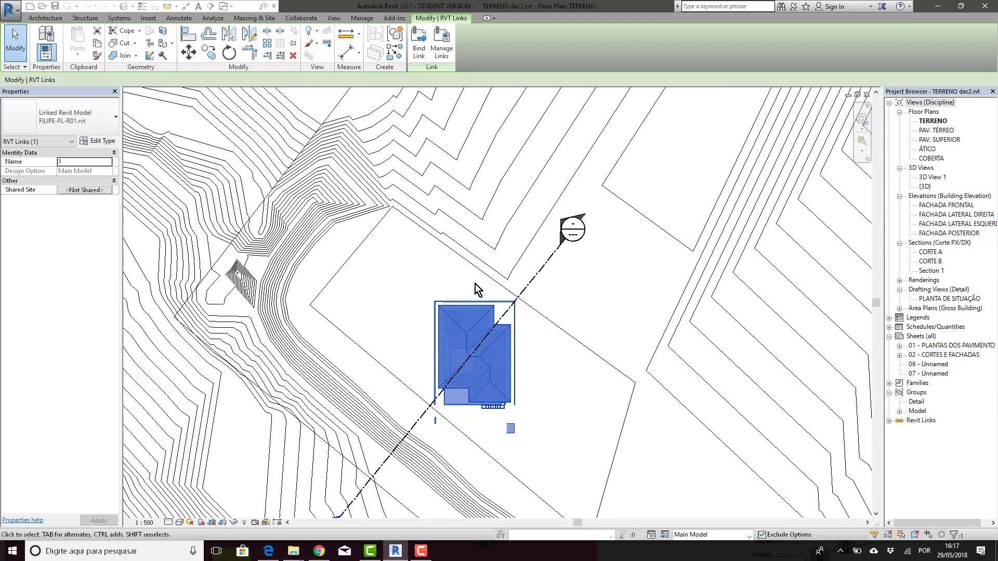
{"action": "left_click", "coordinate": [474, 285]}
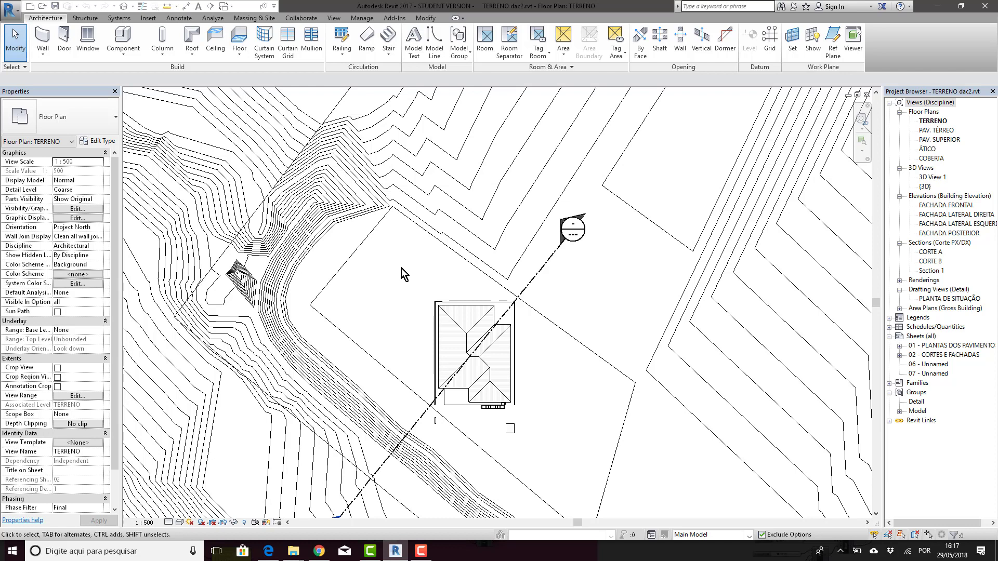
{"action": "scroll", "coordinate": [402, 268], "scroll_direction": "down", "scroll_amount": 2}
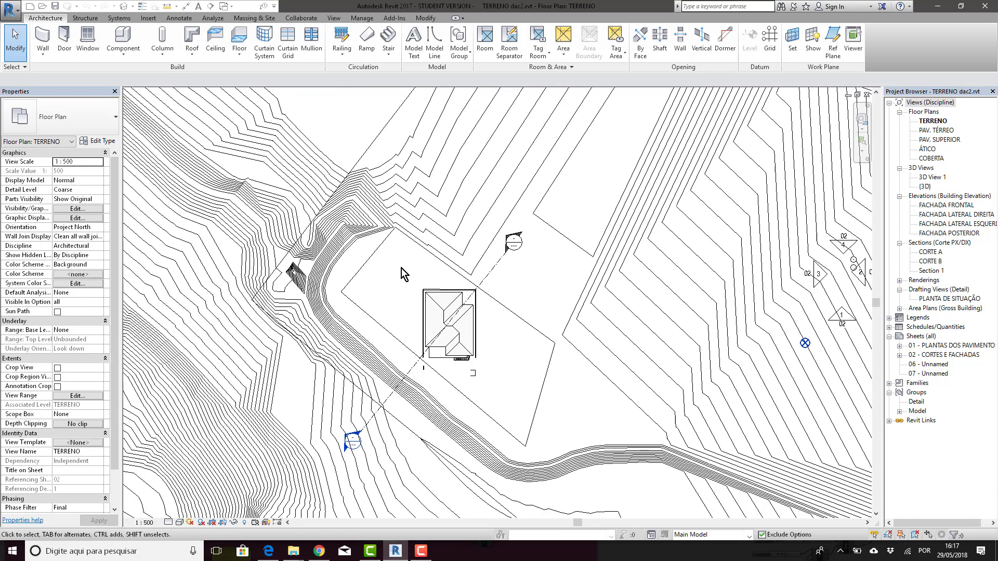
{"action": "scroll", "coordinate": [401, 268], "scroll_direction": "up", "scroll_amount": 2}
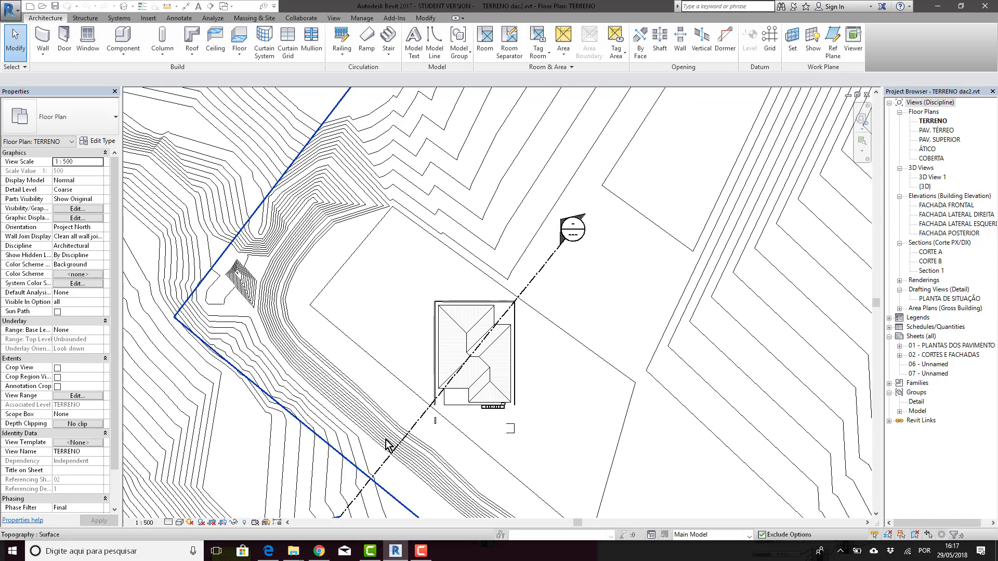